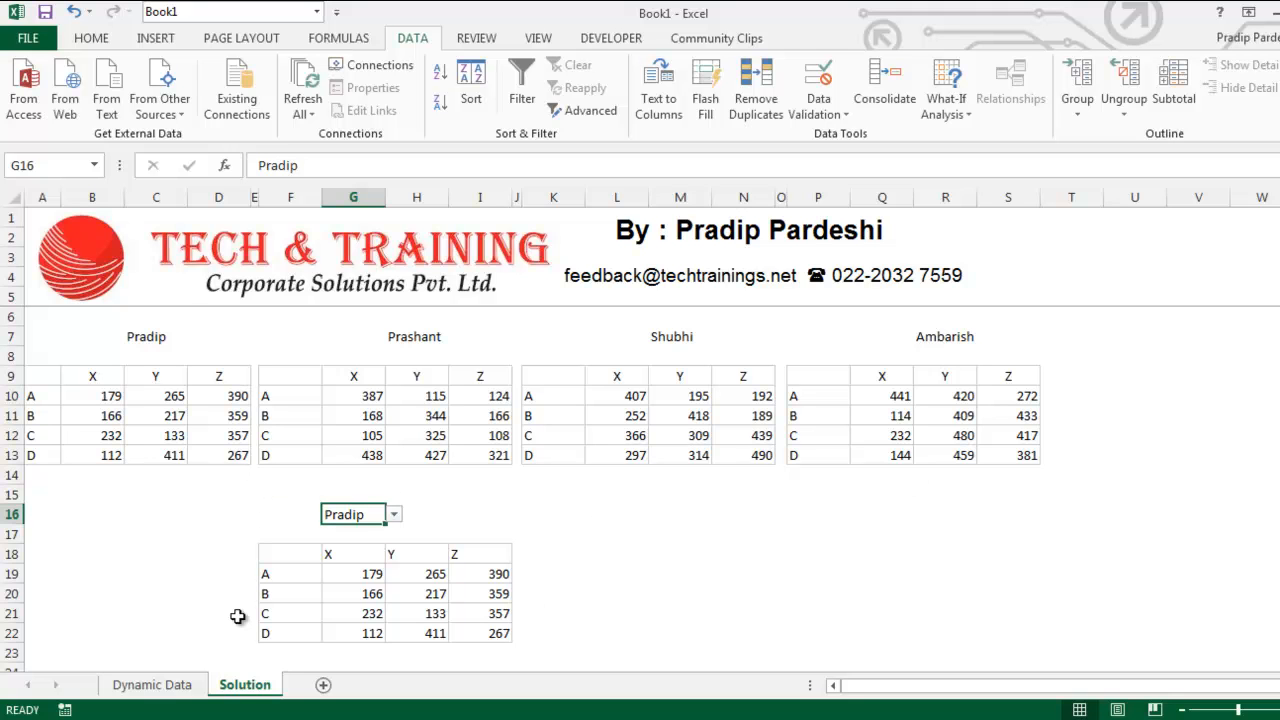
# On the Solution sheet, switch the name selection in G16 to the third, the fourth and finally the second listed name
pyautogui.click(395, 515)
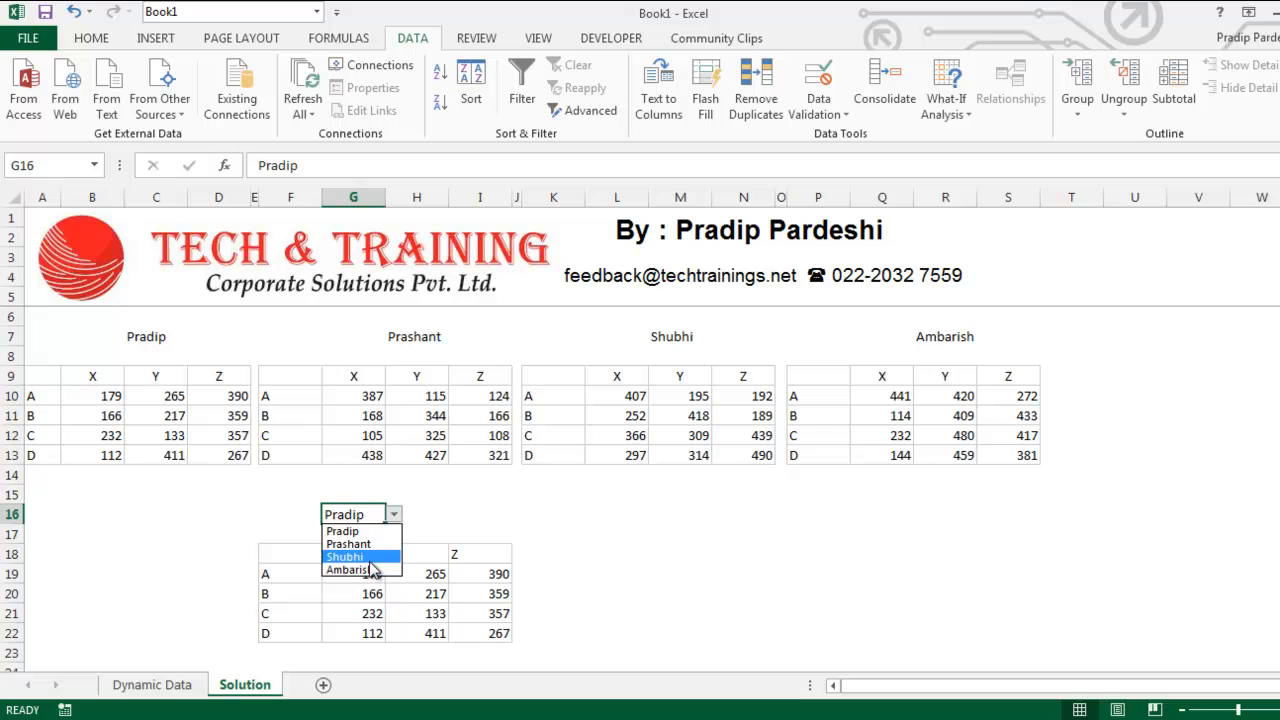
pyautogui.click(372, 557)
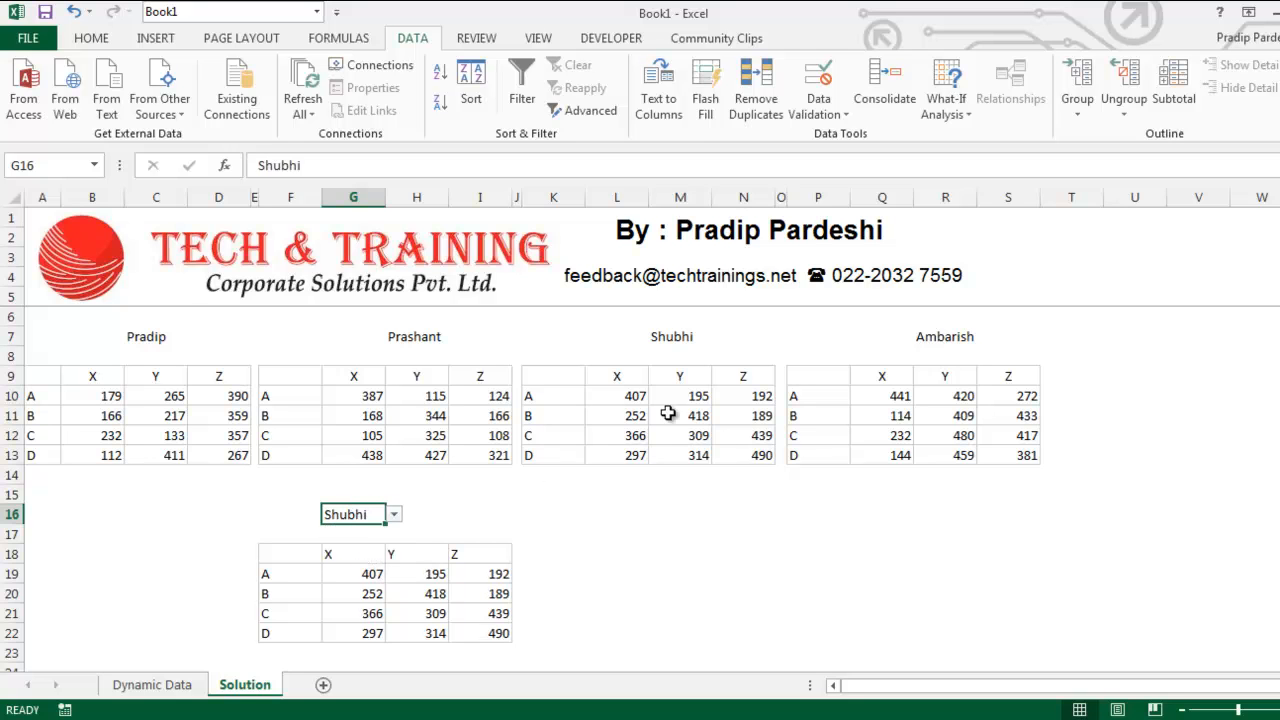
pyautogui.click(395, 515)
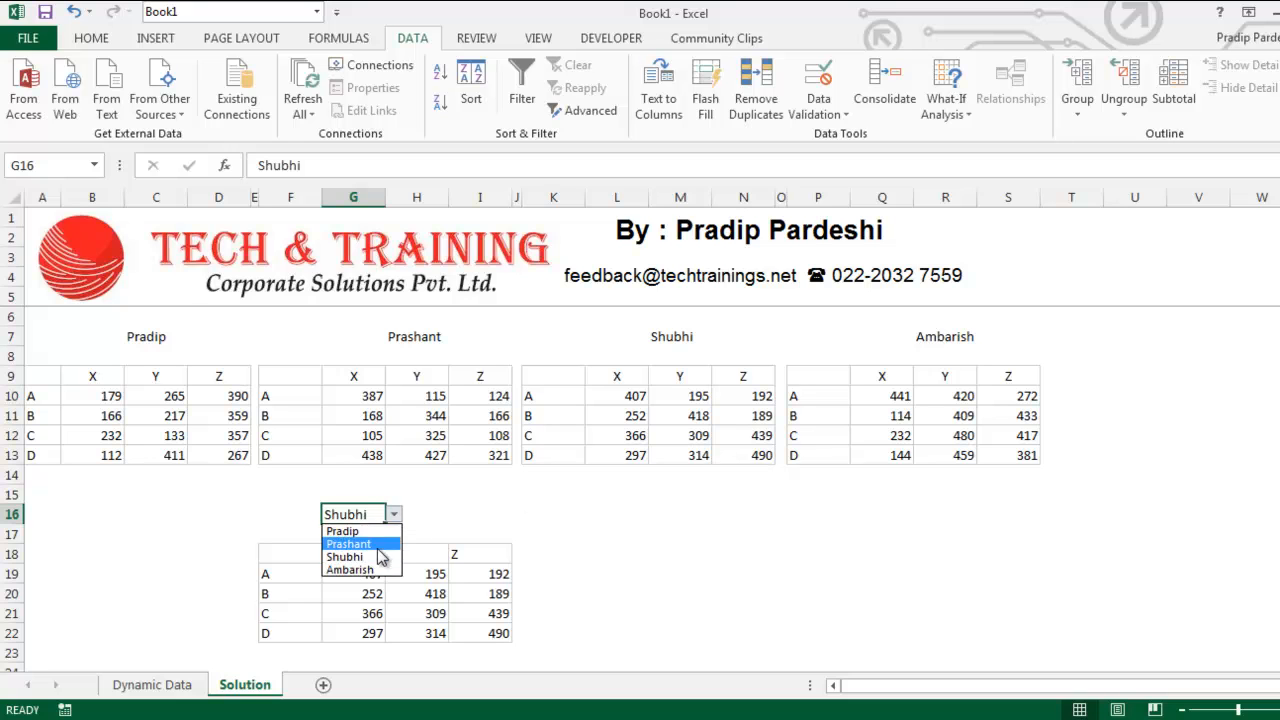
pyautogui.click(371, 570)
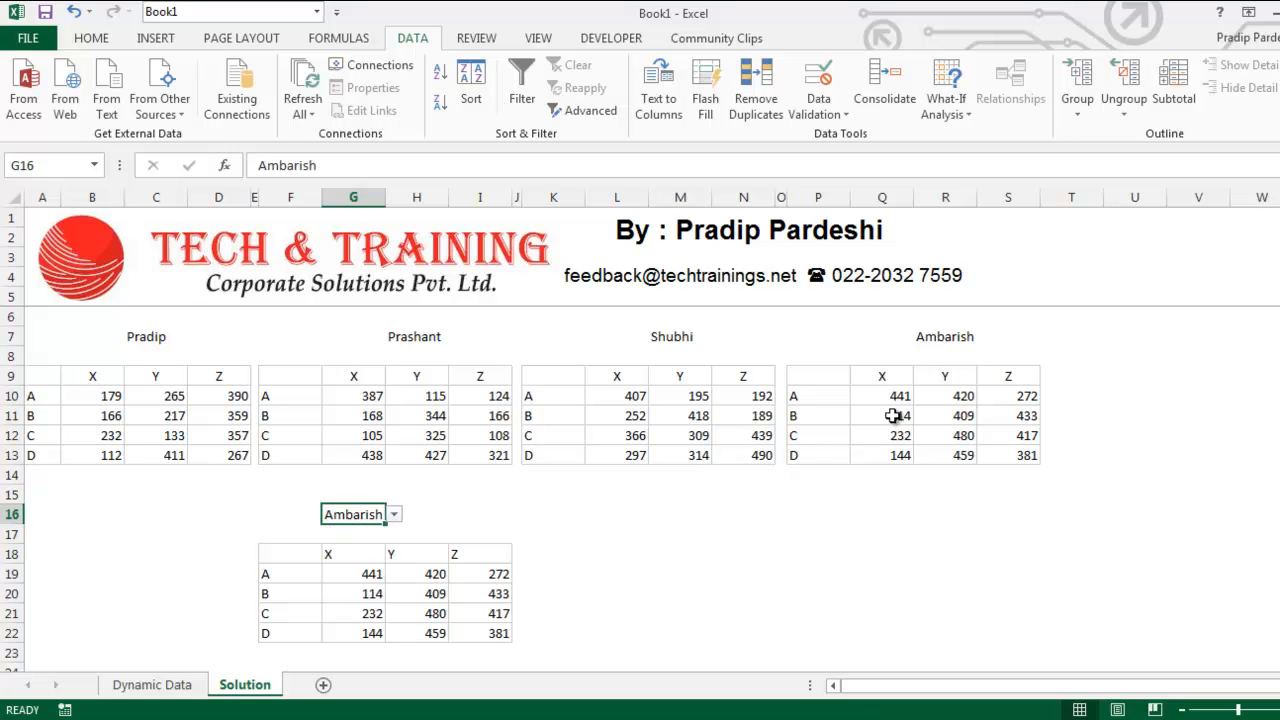
pyautogui.click(395, 515)
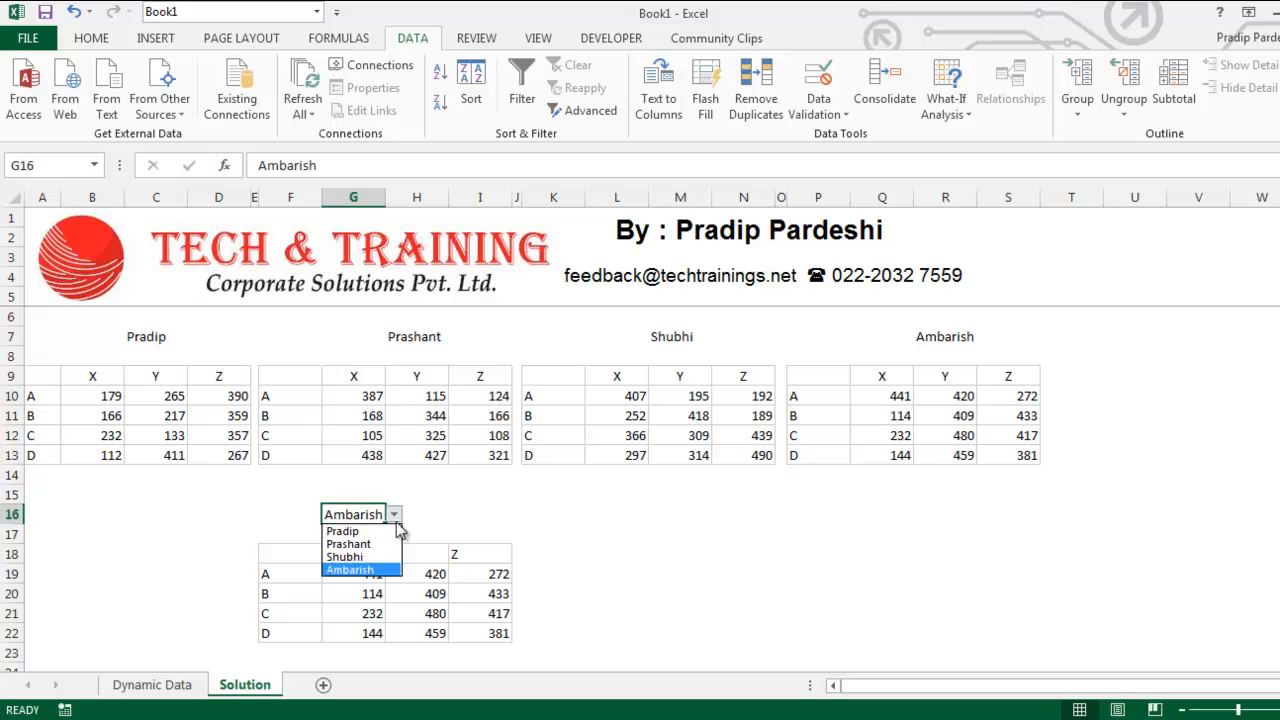
pyautogui.click(360, 544)
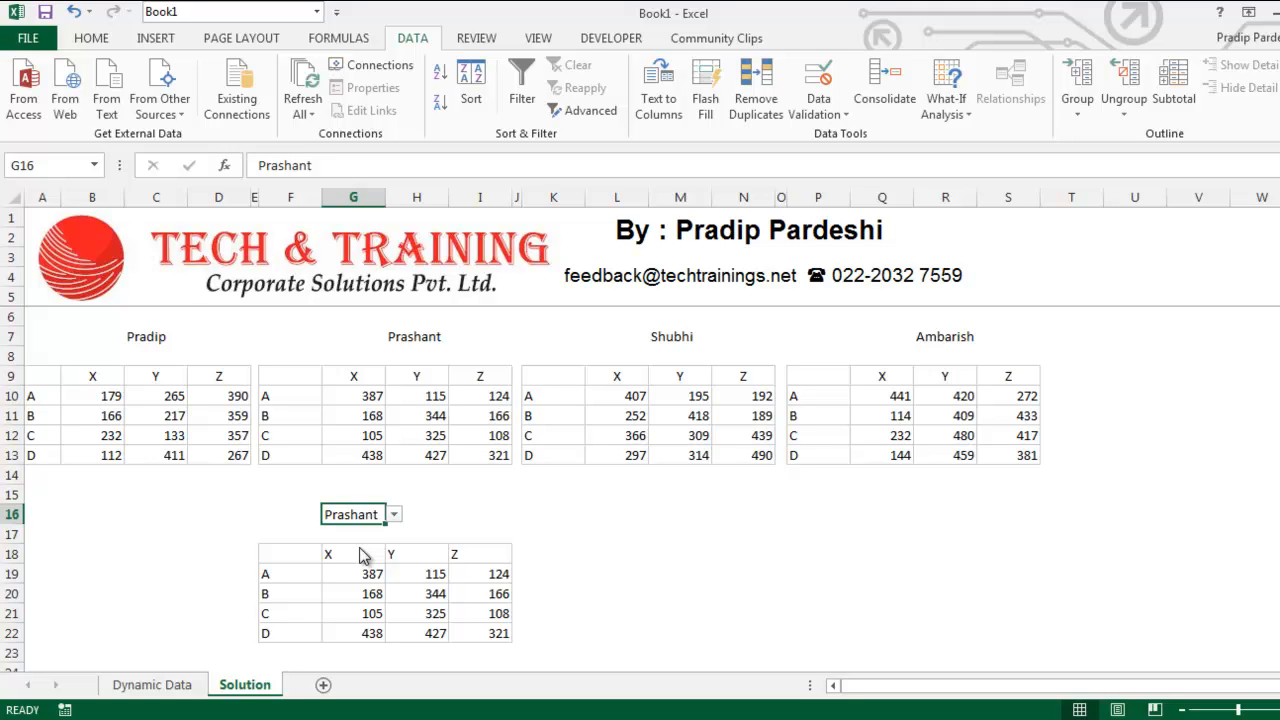
# On the Dynamic Data sheet, enter =INDEX(A9:D13,1,2) in cell G18
pyautogui.click(163, 687)
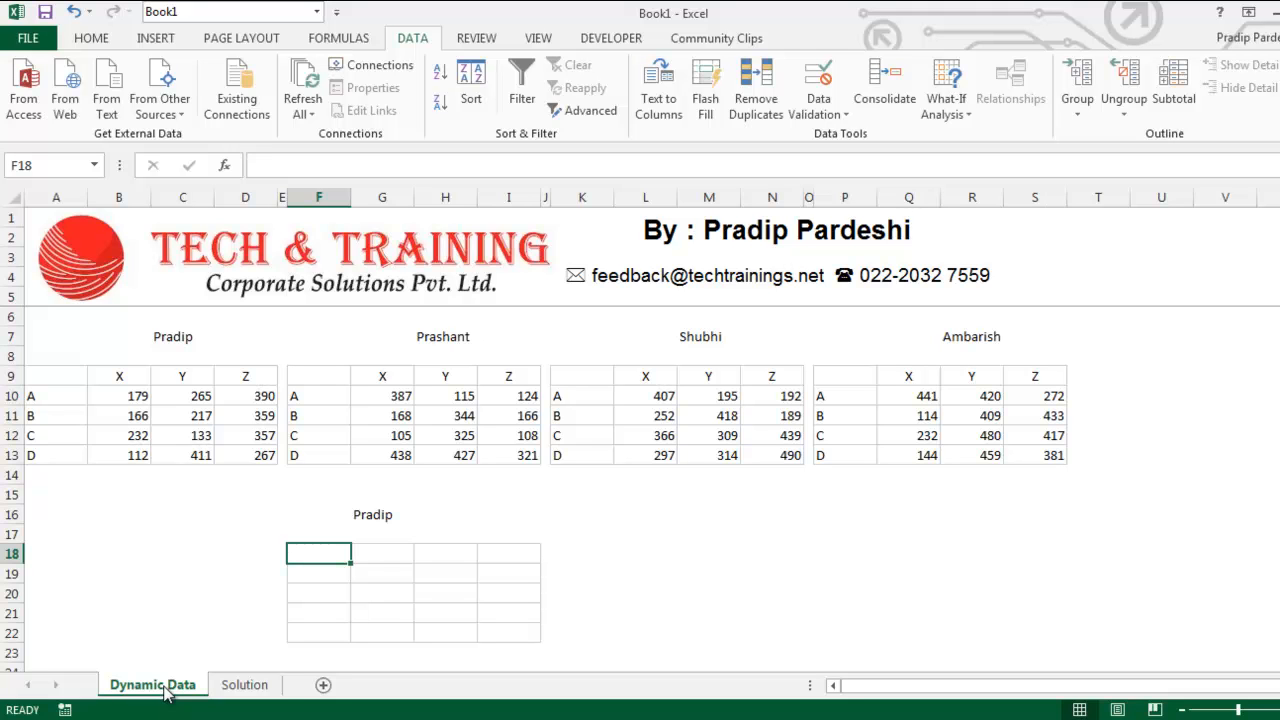
pyautogui.click(405, 552)
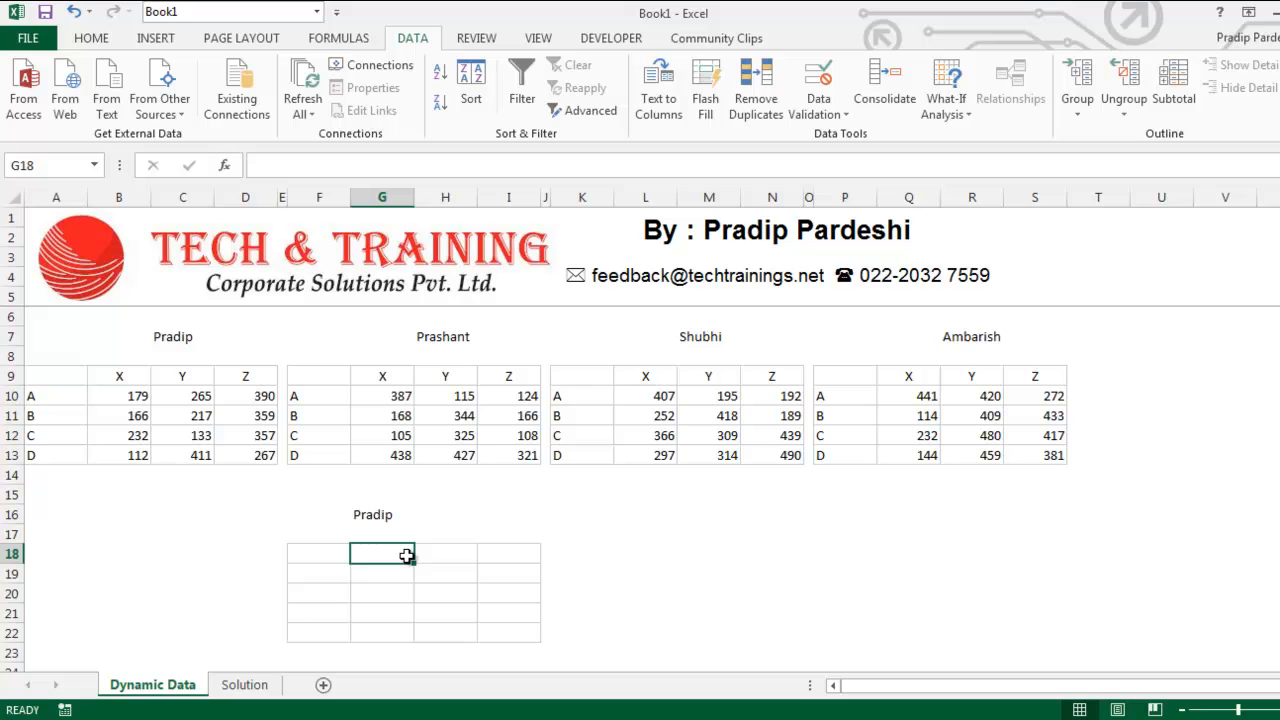
pyautogui.write('=')
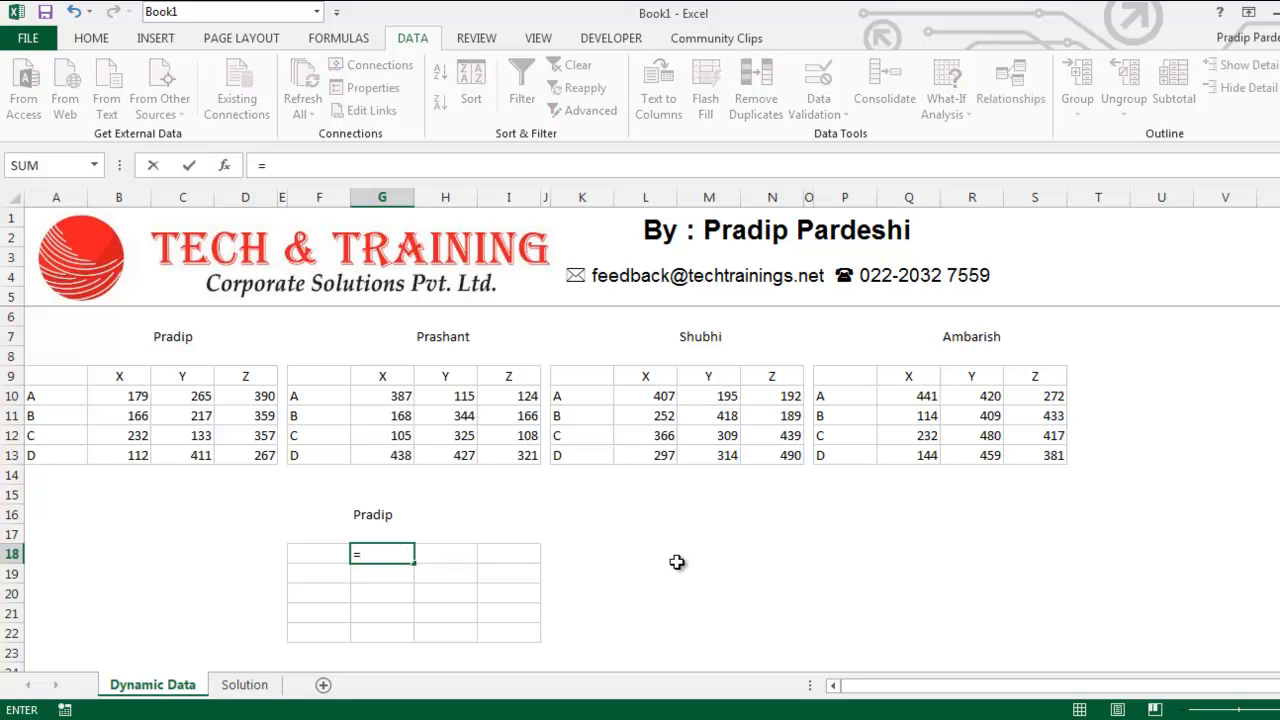
pyautogui.write('index')
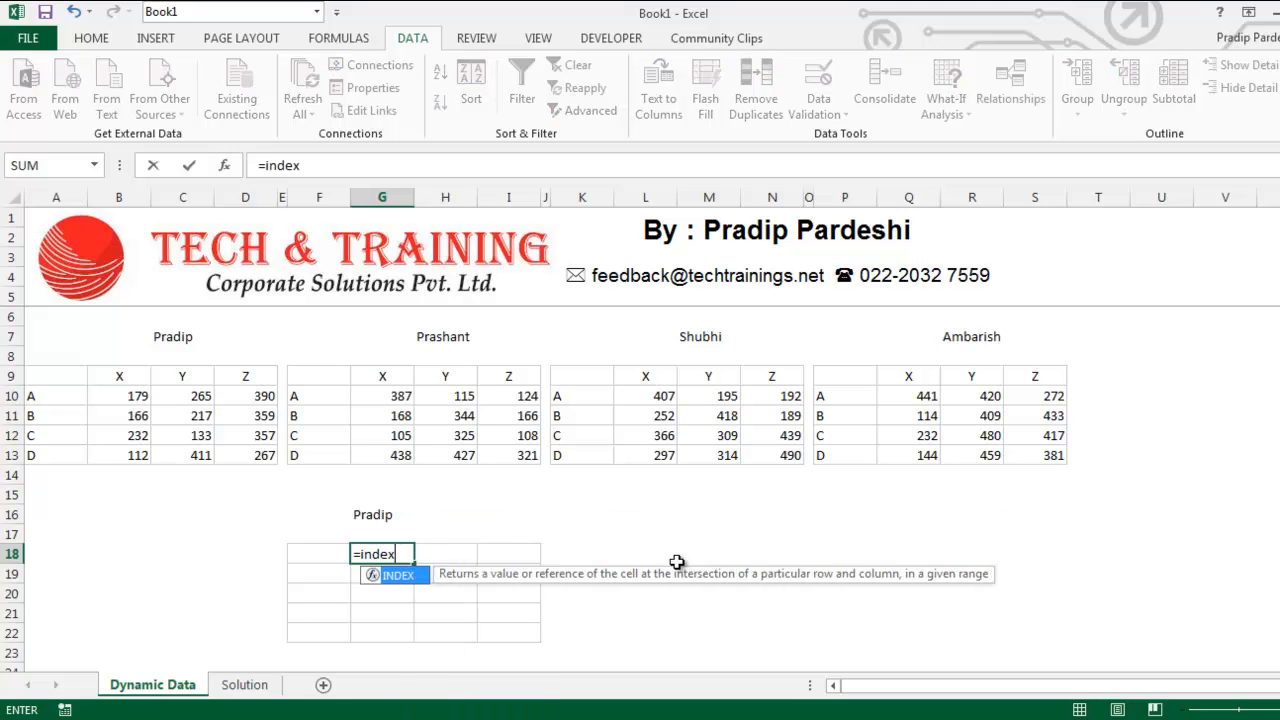
pyautogui.press('Tab')
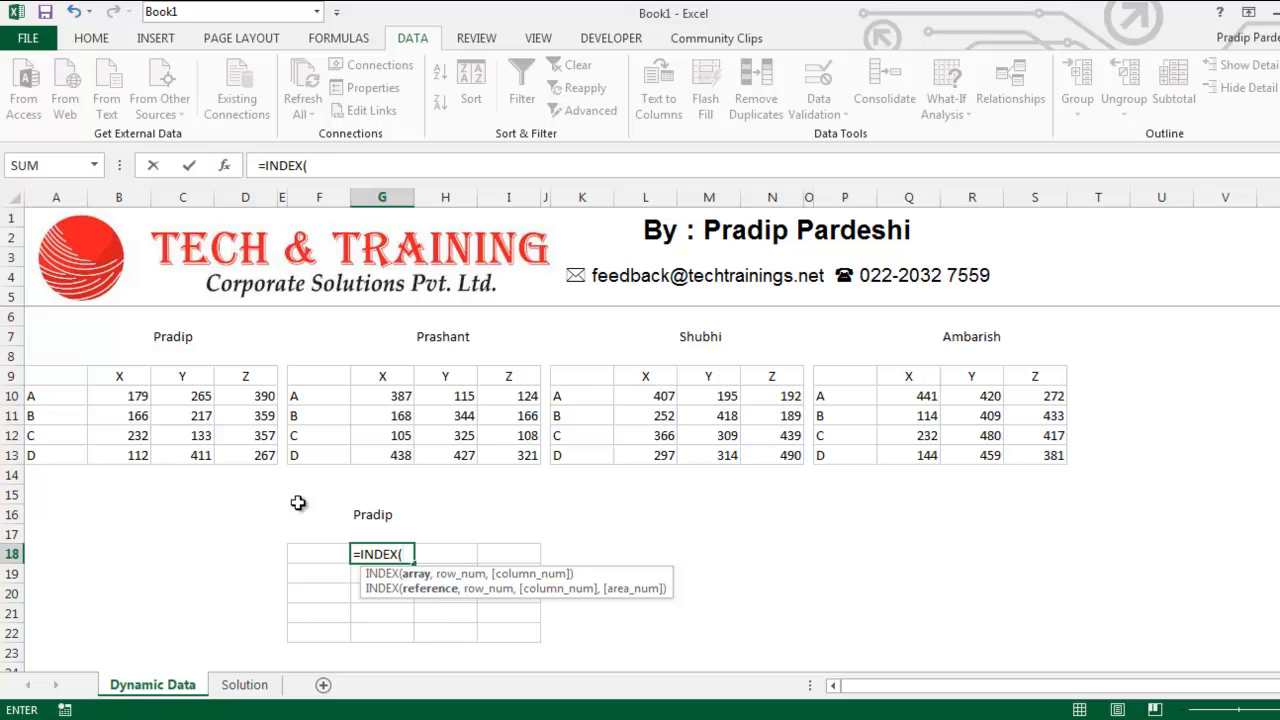
pyautogui.click(64, 375)
pyautogui.moveTo(103, 388); pyautogui.dragTo(271, 455)
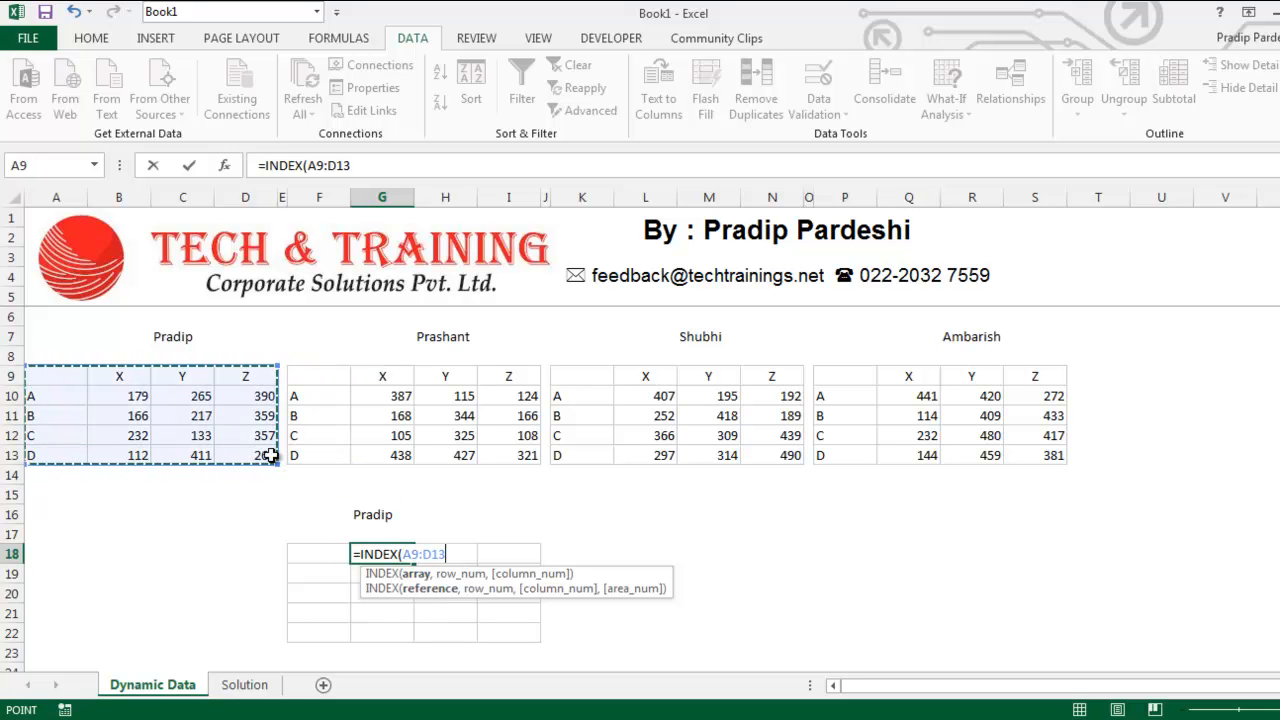
pyautogui.write(',')
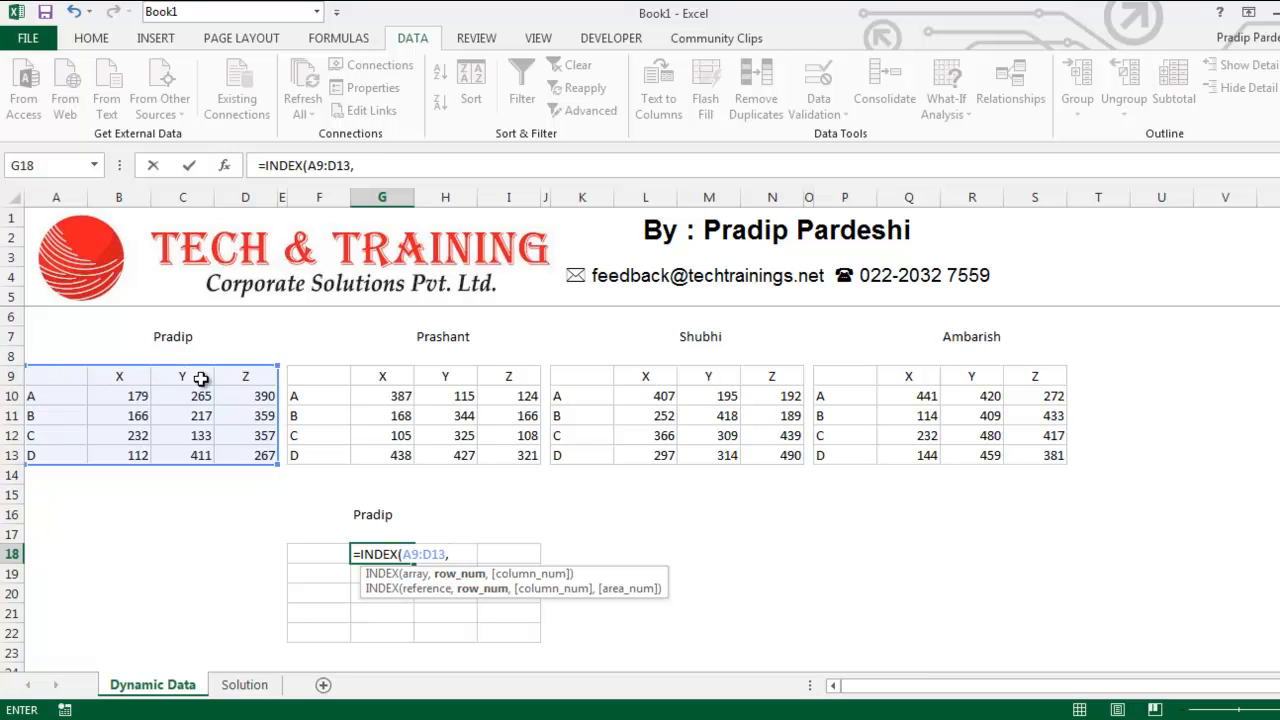
pyautogui.write('1,')
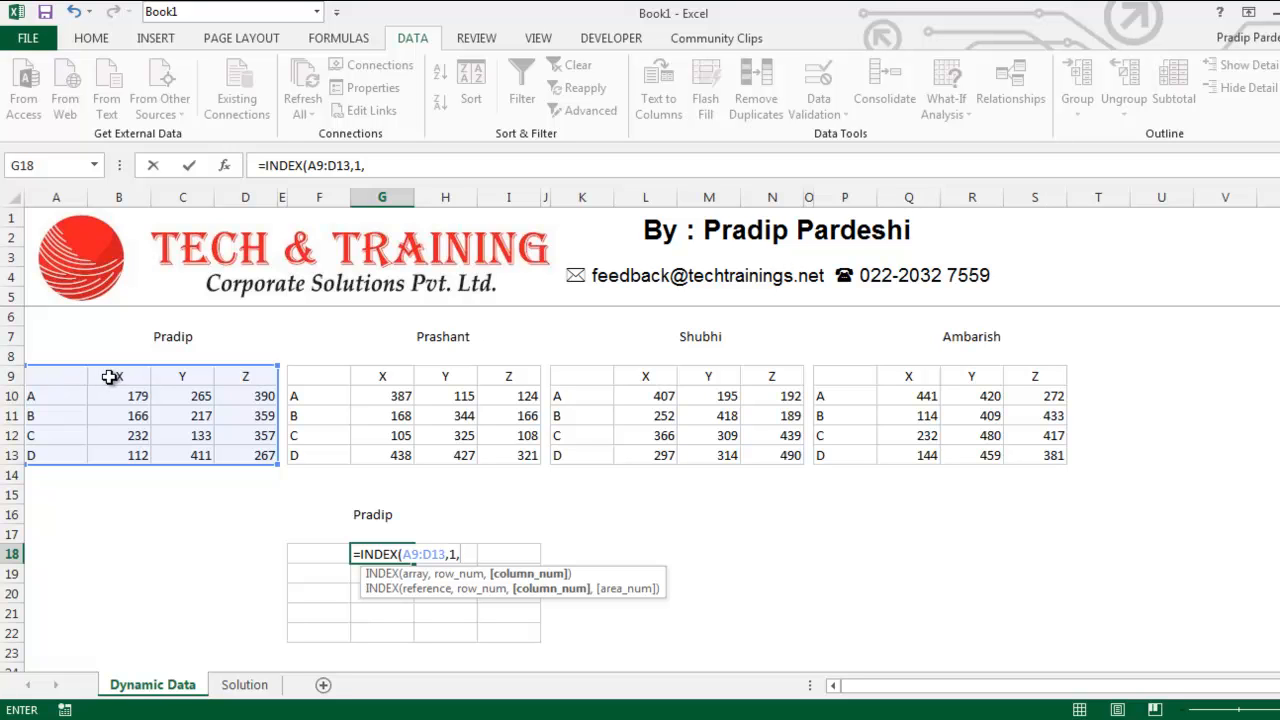
pyautogui.write('2)')
pyautogui.press('Return')
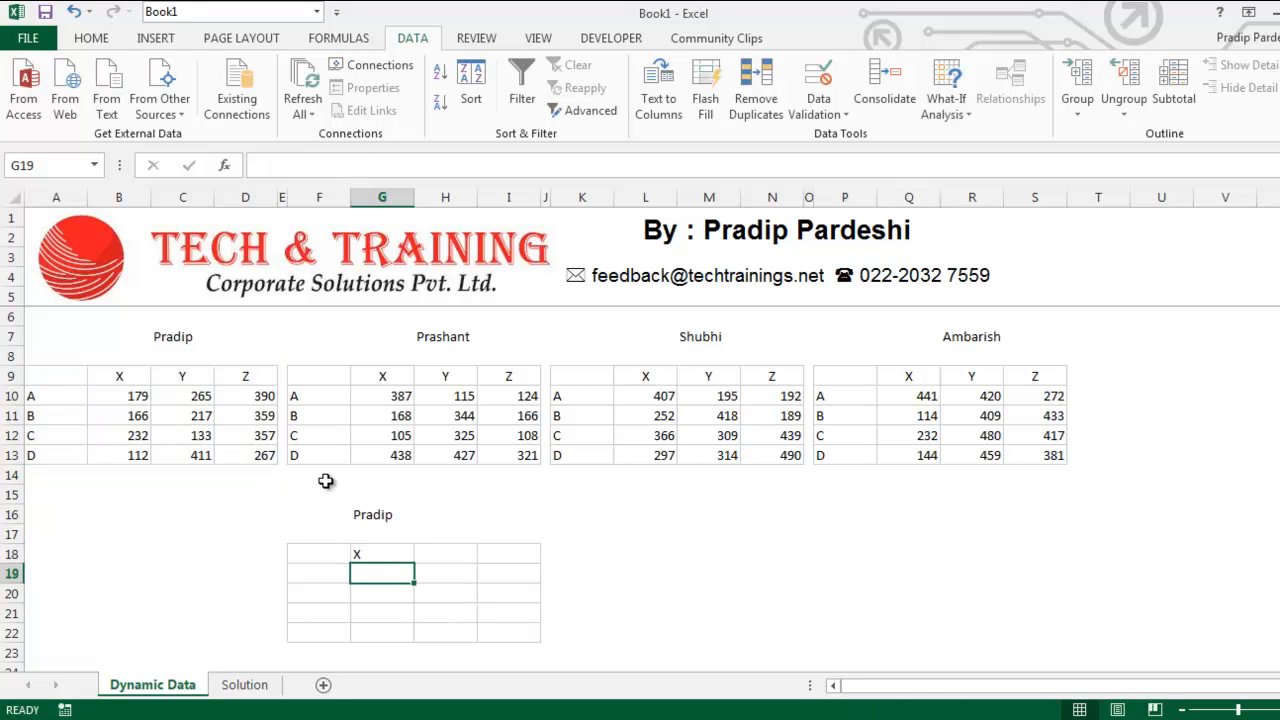
# Enter =INDEX(A9:D13,4,4) in cell I21 to retrieve the value at row C, column Z of the first table
pyautogui.click(121, 383)
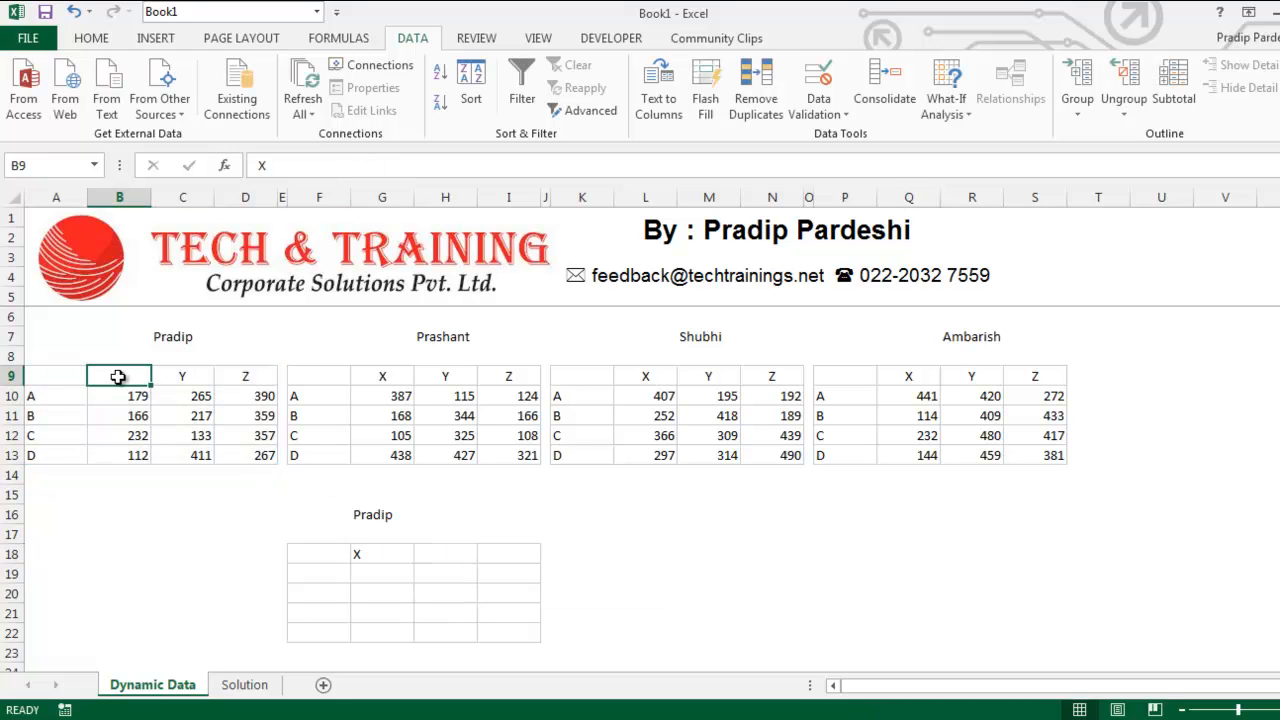
pyautogui.click(240, 437)
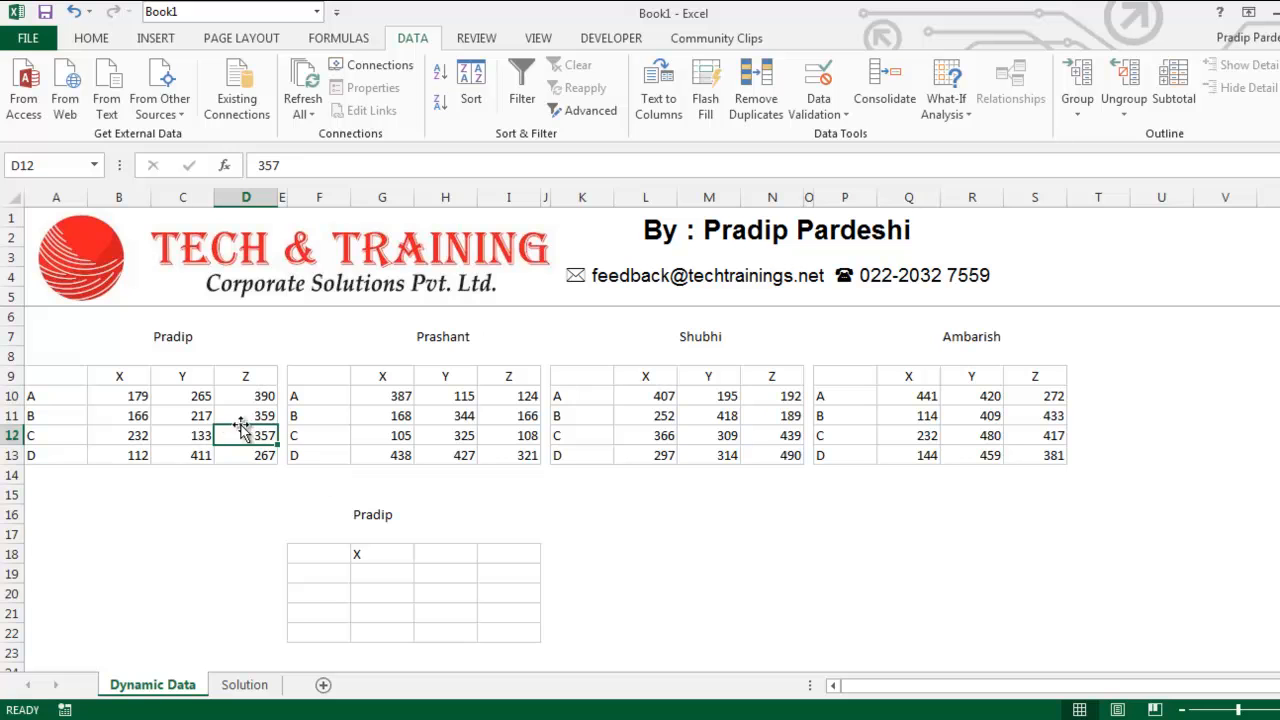
pyautogui.click(523, 612)
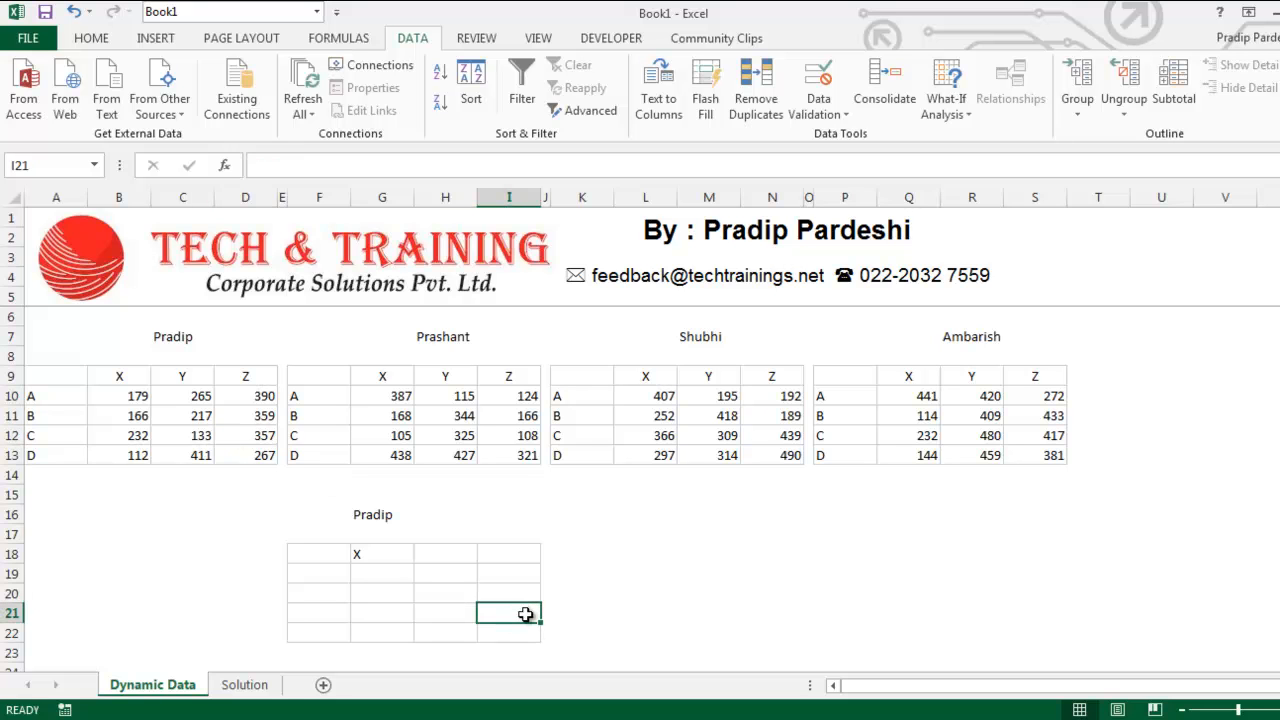
pyautogui.write('=inde')
pyautogui.press('Tab')
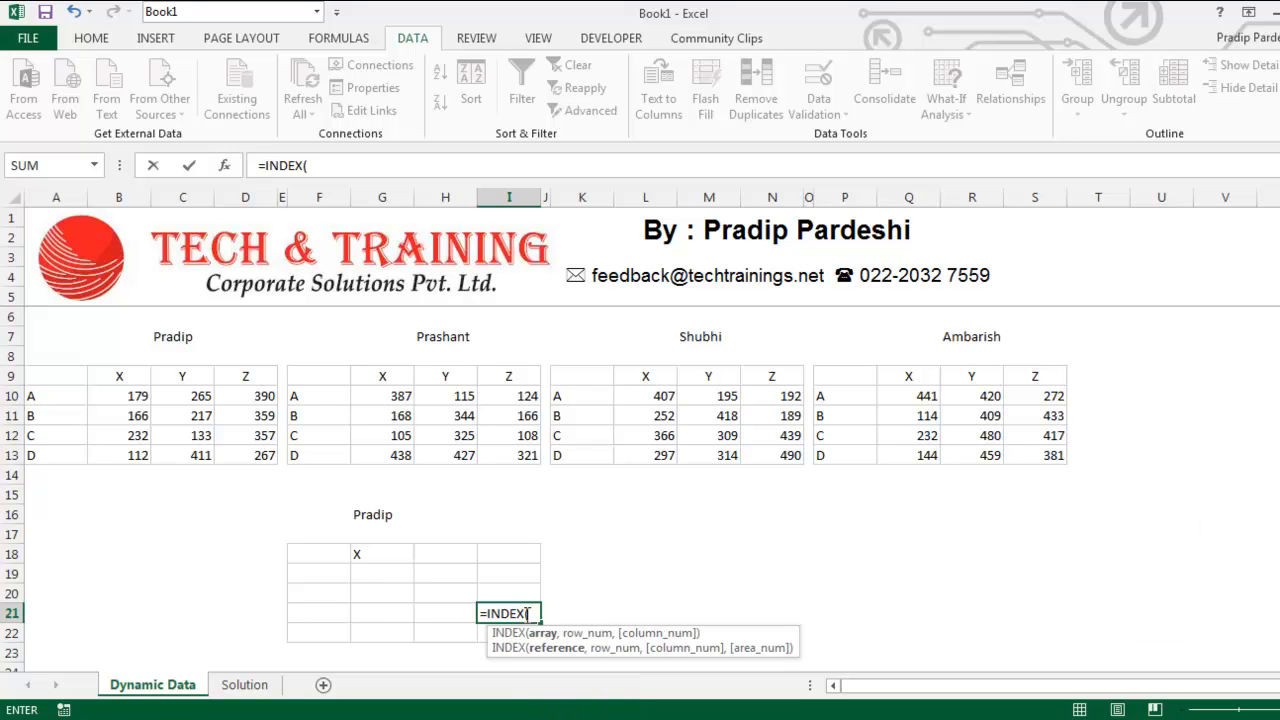
pyautogui.moveTo(33, 377); pyautogui.dragTo(252, 456)
pyautogui.write(',')
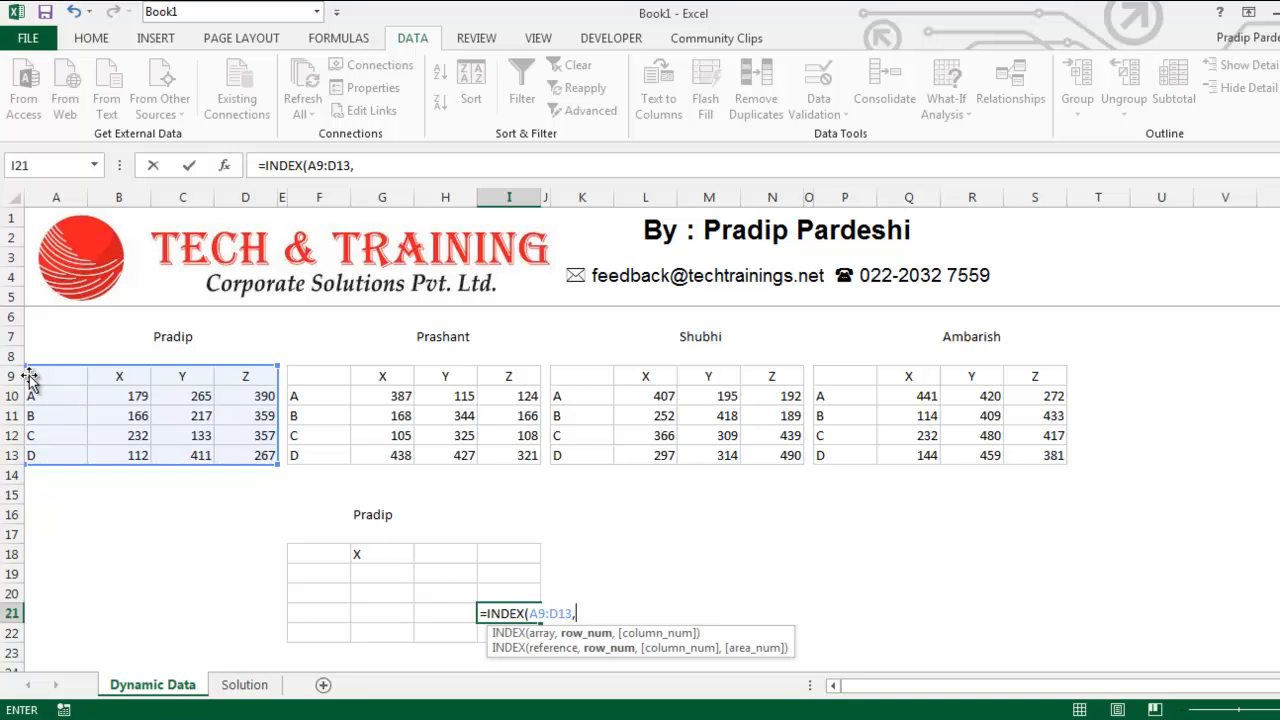
pyautogui.write('4,')
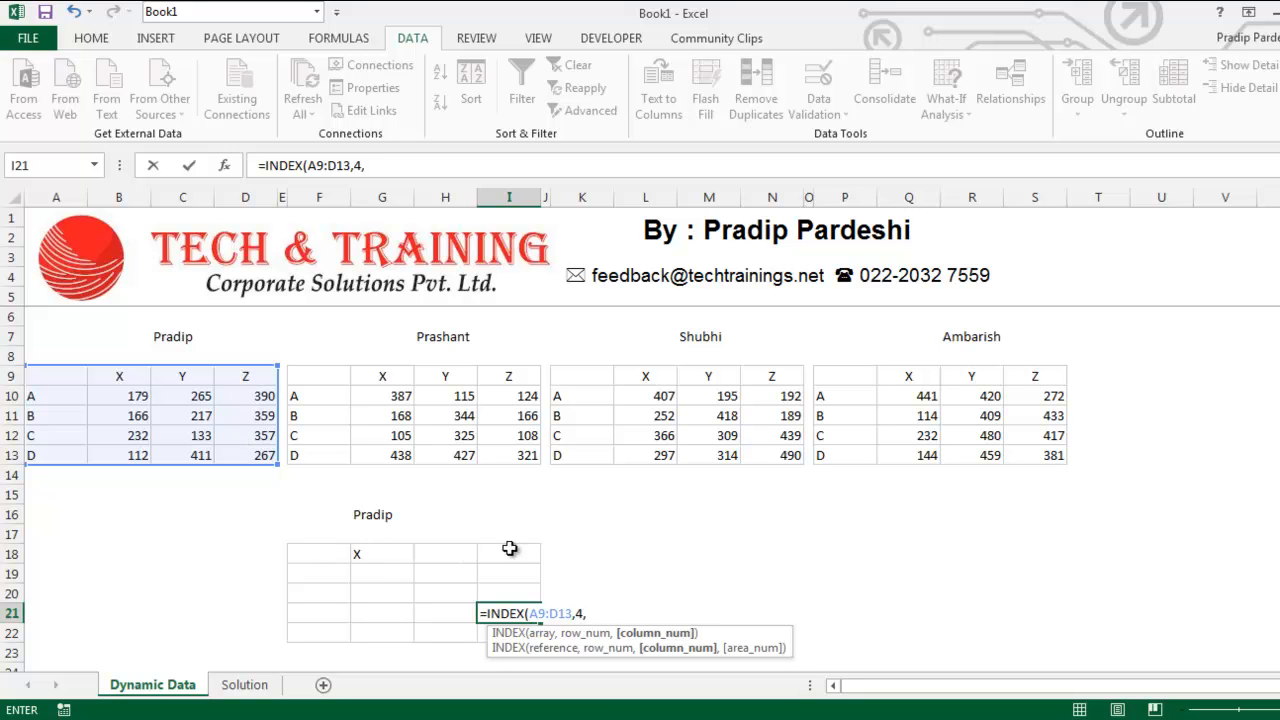
pyautogui.write('4)')
pyautogui.press('Return')
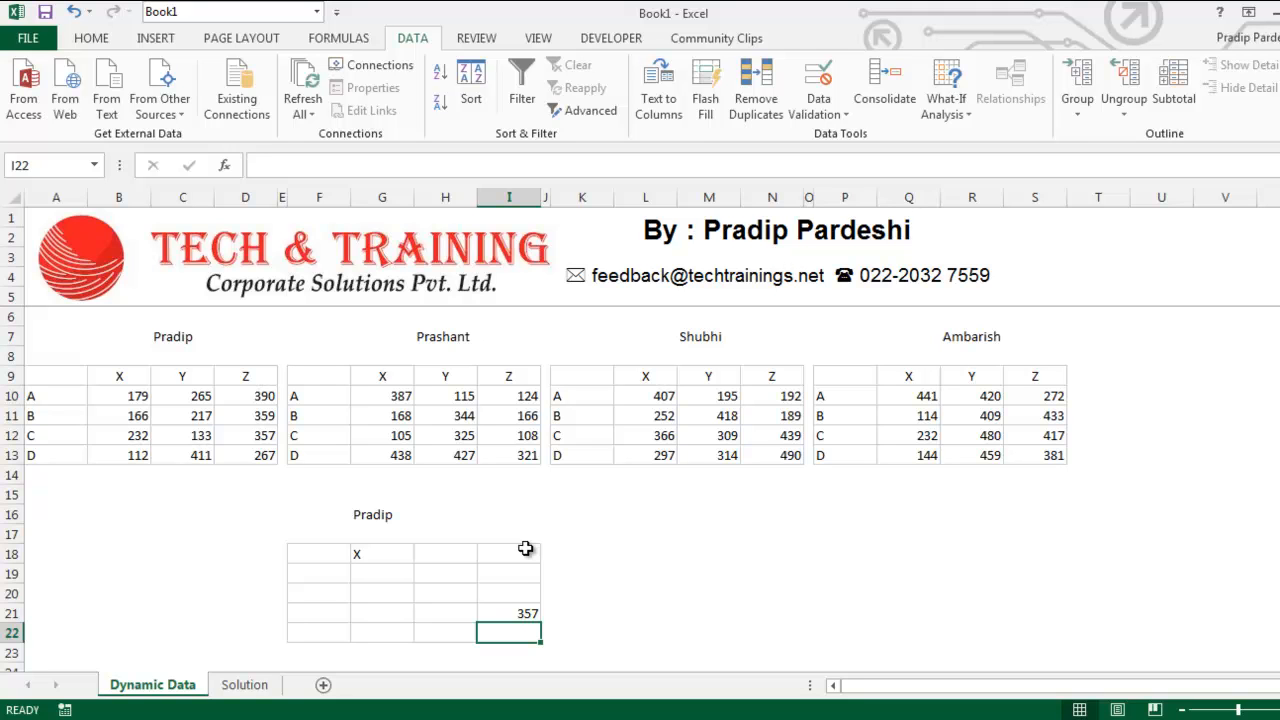
# Examine the INDEX formula in I21 against the first table's range A9:D13, row C and column Z
pyautogui.click(526, 612)
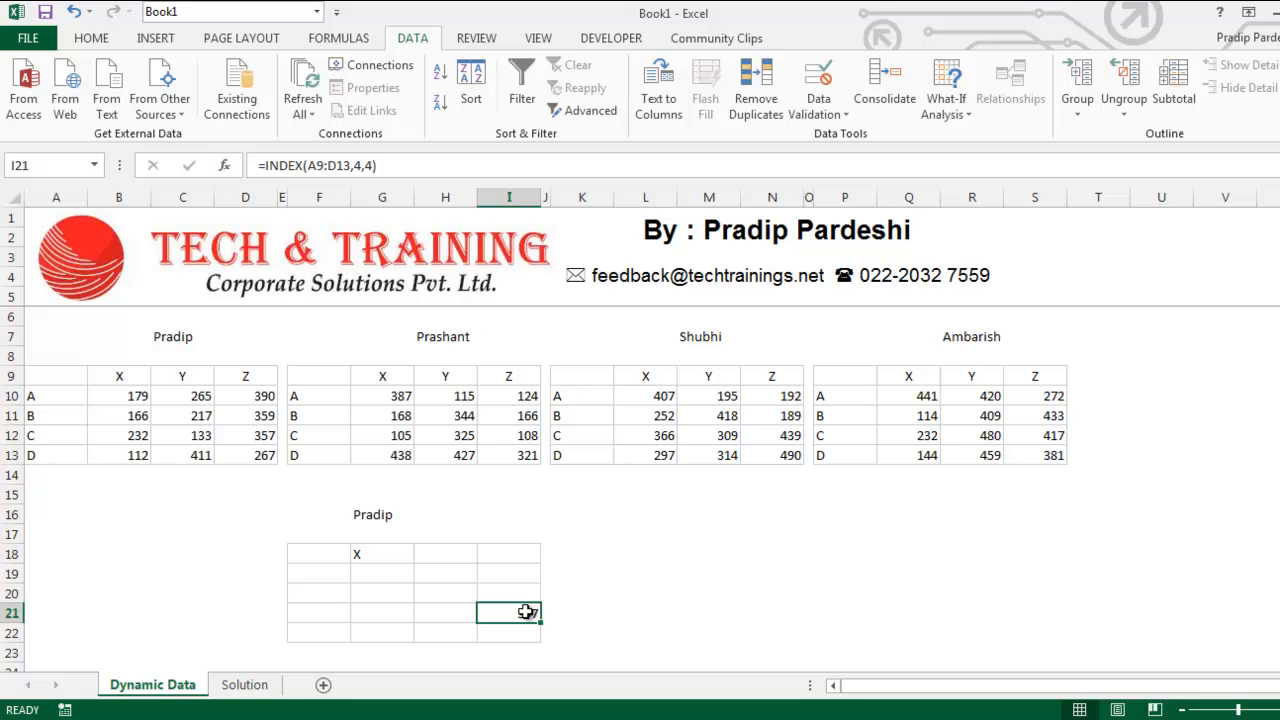
pyautogui.moveTo(58, 433); pyautogui.dragTo(247, 446)
pyautogui.moveTo(72, 440); pyautogui.dragTo(244, 438)
pyautogui.keyDown('ctrl'); pyautogui.moveTo(251, 376); pyautogui.dragTo(258, 456); pyautogui.keyUp('ctrl')
pyautogui.keyDown('ctrl'); pyautogui.click(260, 437); pyautogui.keyUp('ctrl')
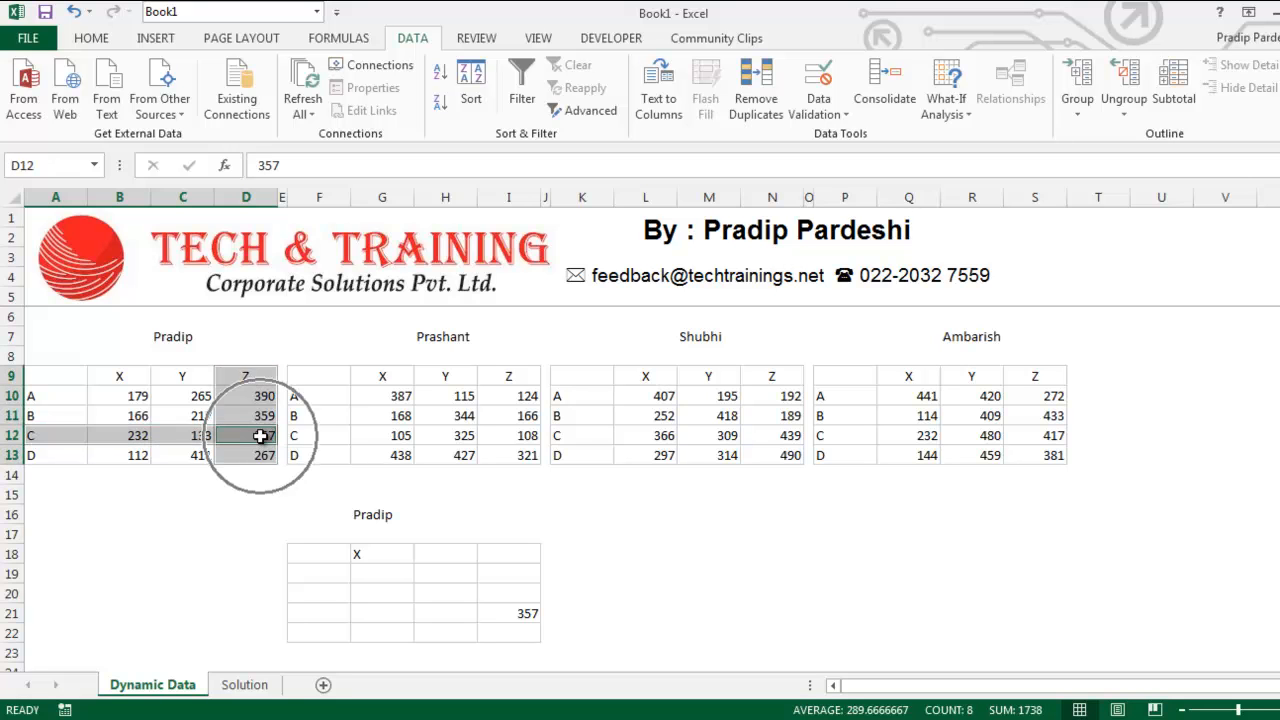
pyautogui.click(537, 615)
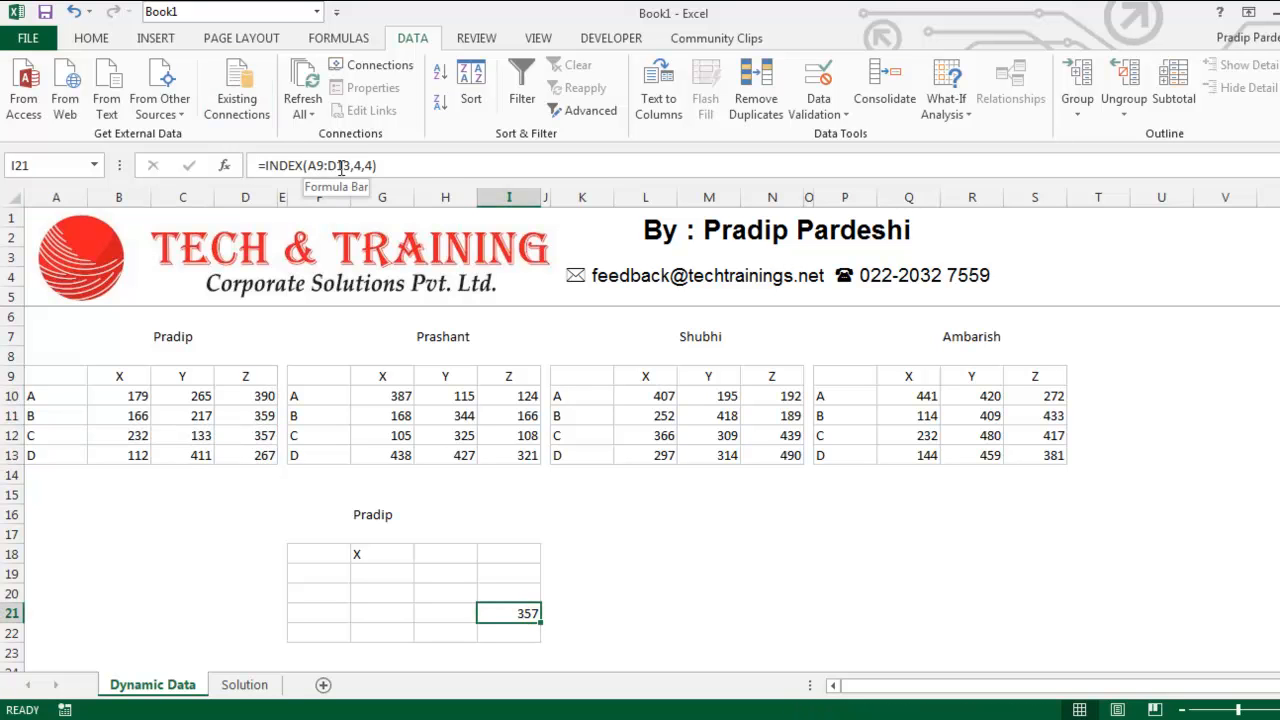
pyautogui.moveTo(36, 375); pyautogui.dragTo(243, 452)
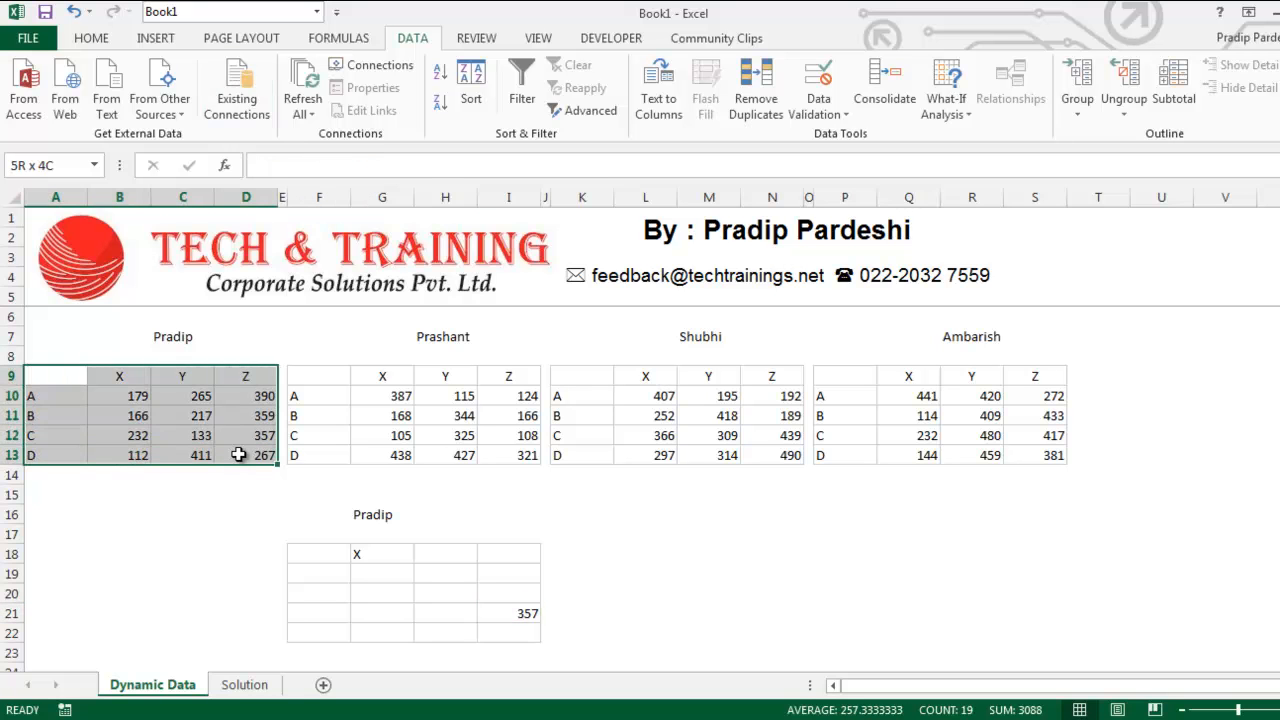
pyautogui.click(527, 619)
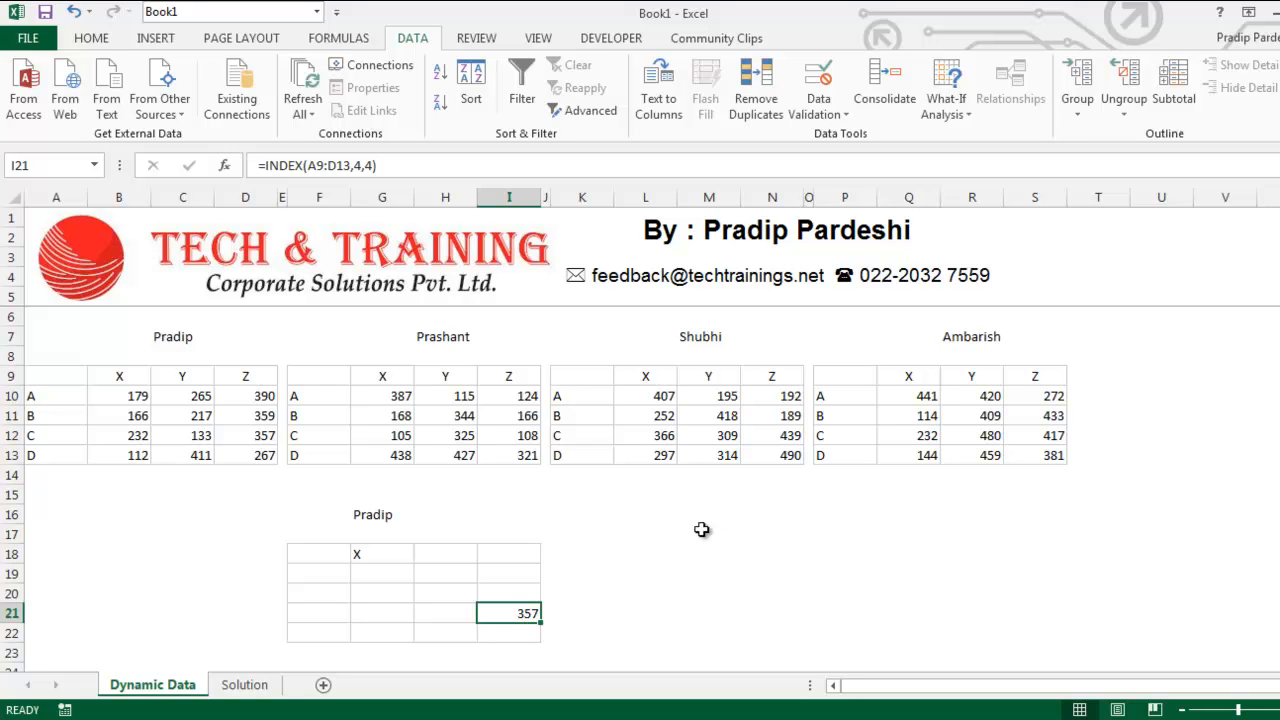
# Enter a ROWS formula for D18 in cell K18 and extend its range to D18:D20
pyautogui.click(607, 550)
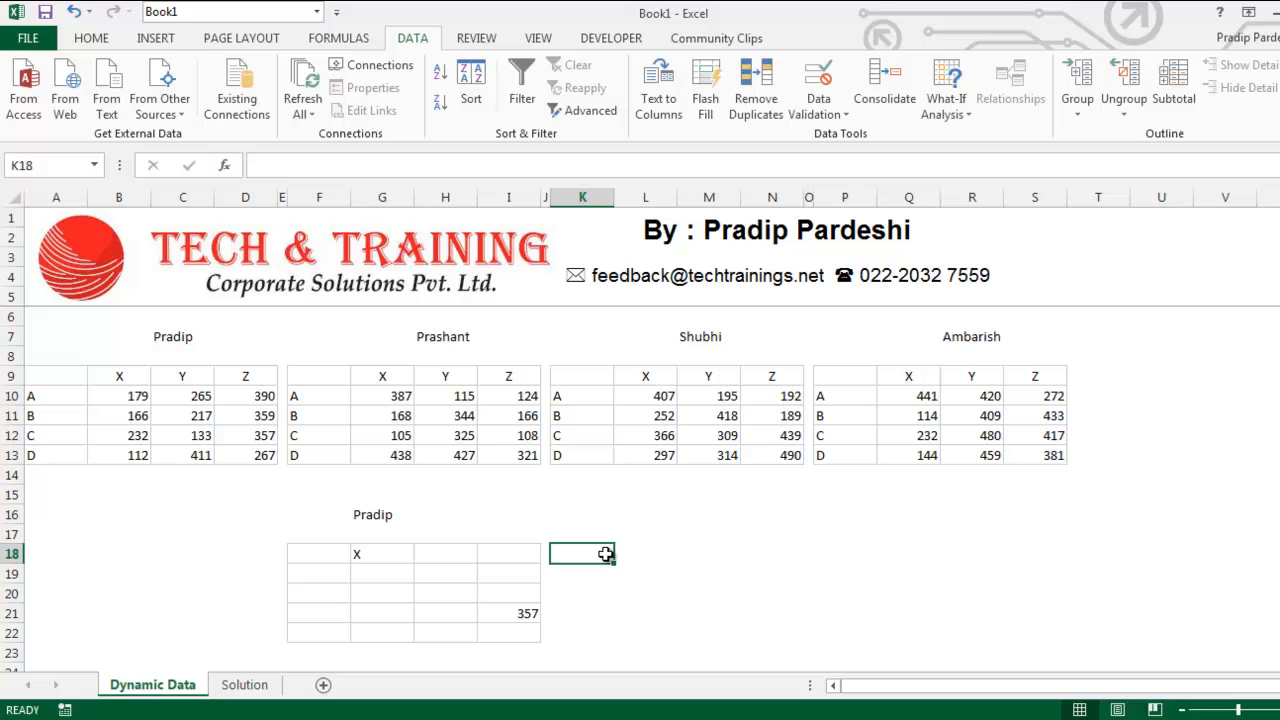
pyautogui.write('=ROWS(')
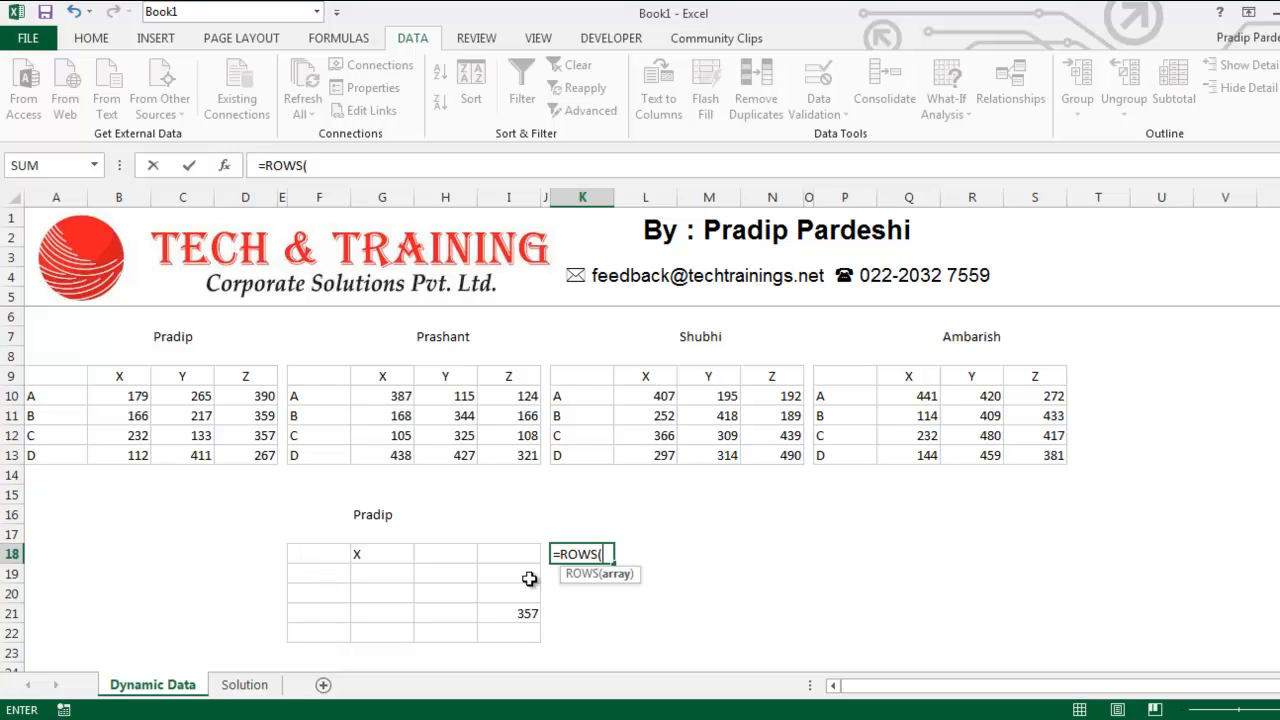
pyautogui.click(262, 553)
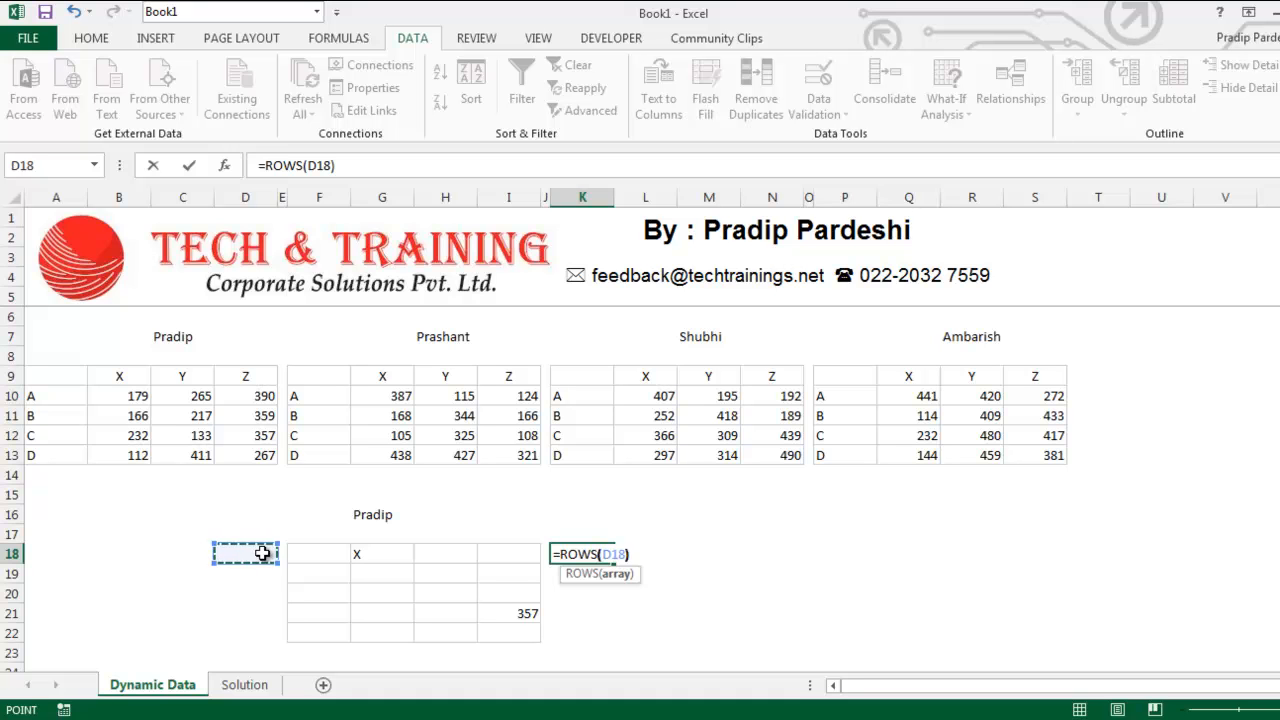
pyautogui.press('Return')
pyautogui.press('Up')
pyautogui.press('F2')
pyautogui.moveTo(258, 553); pyautogui.dragTo(247, 594)
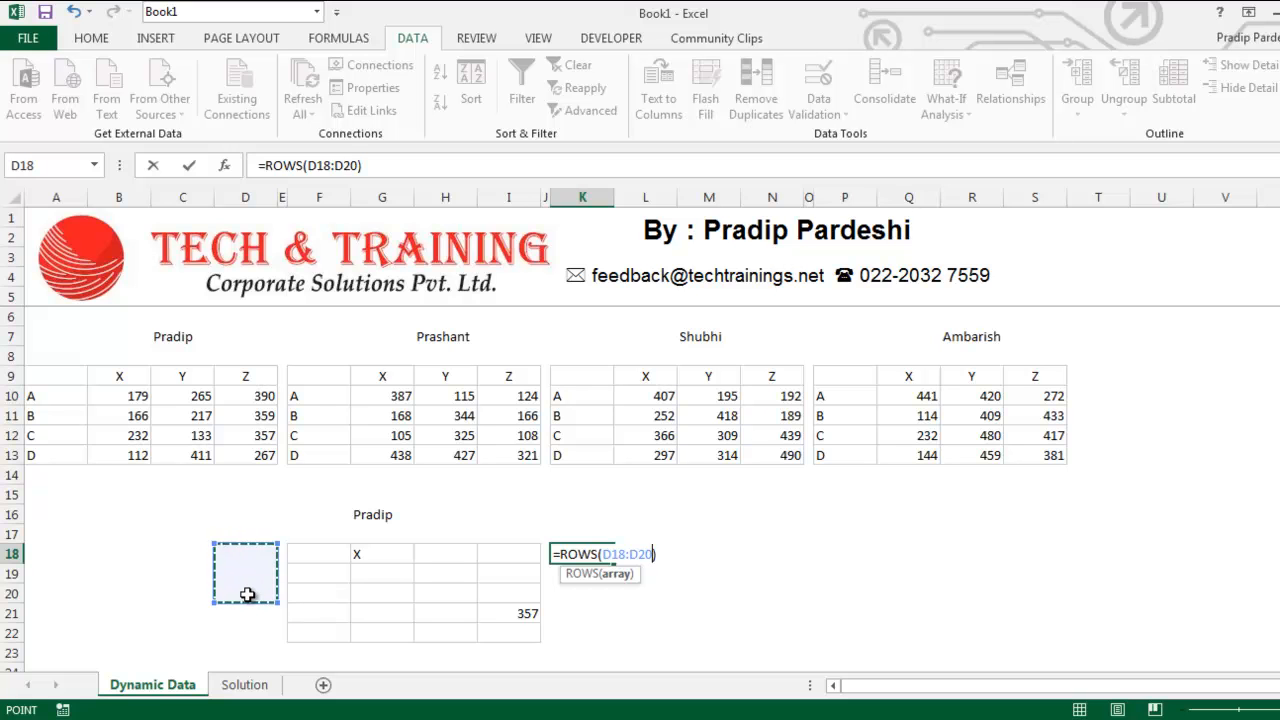
pyautogui.press('Return')
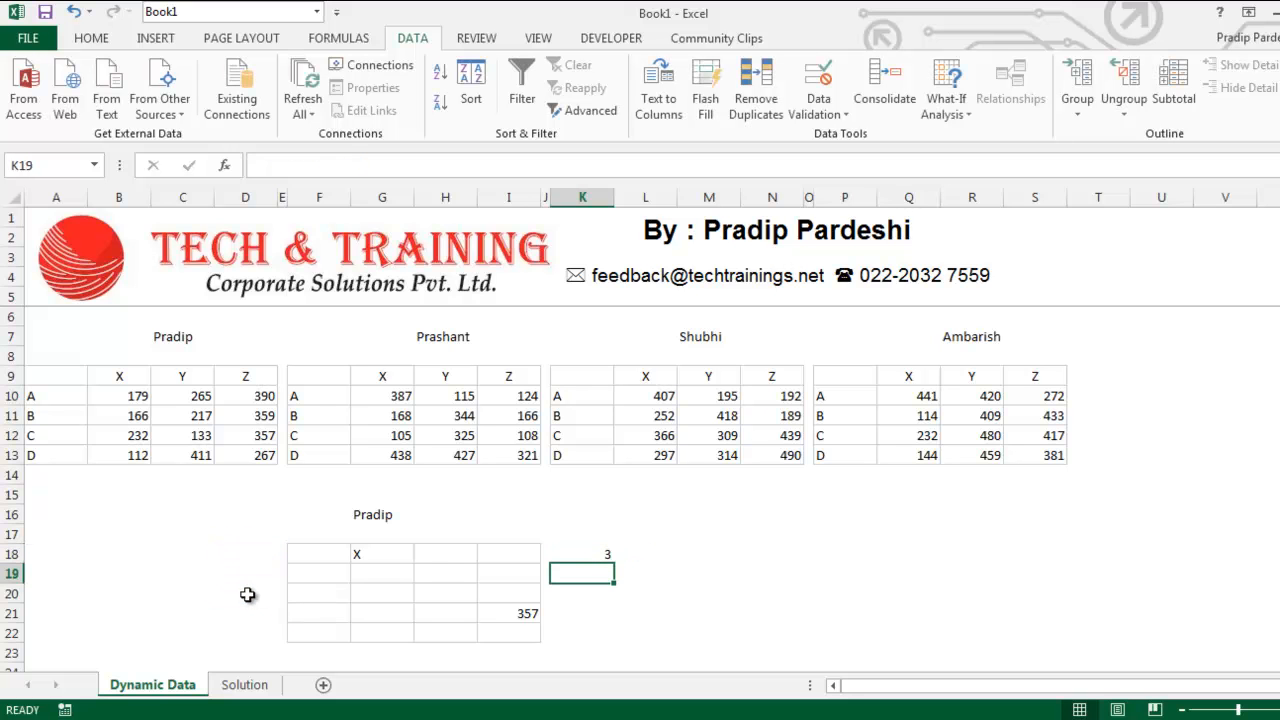
# Replace the range of the ROWS formula in K18 with seven rows of column D starting at D18
pyautogui.click(589, 553)
pyautogui.doubleClick(589, 553)
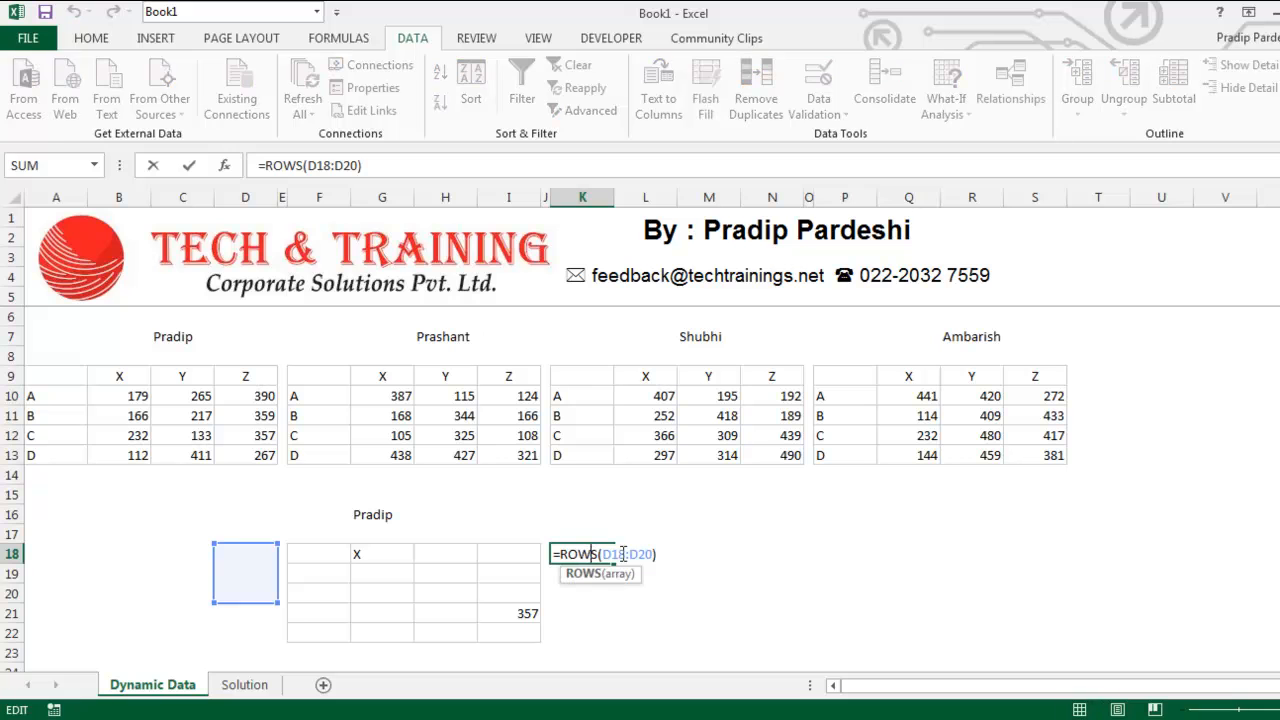
pyautogui.moveTo(653, 554); pyautogui.dragTo(620, 556)
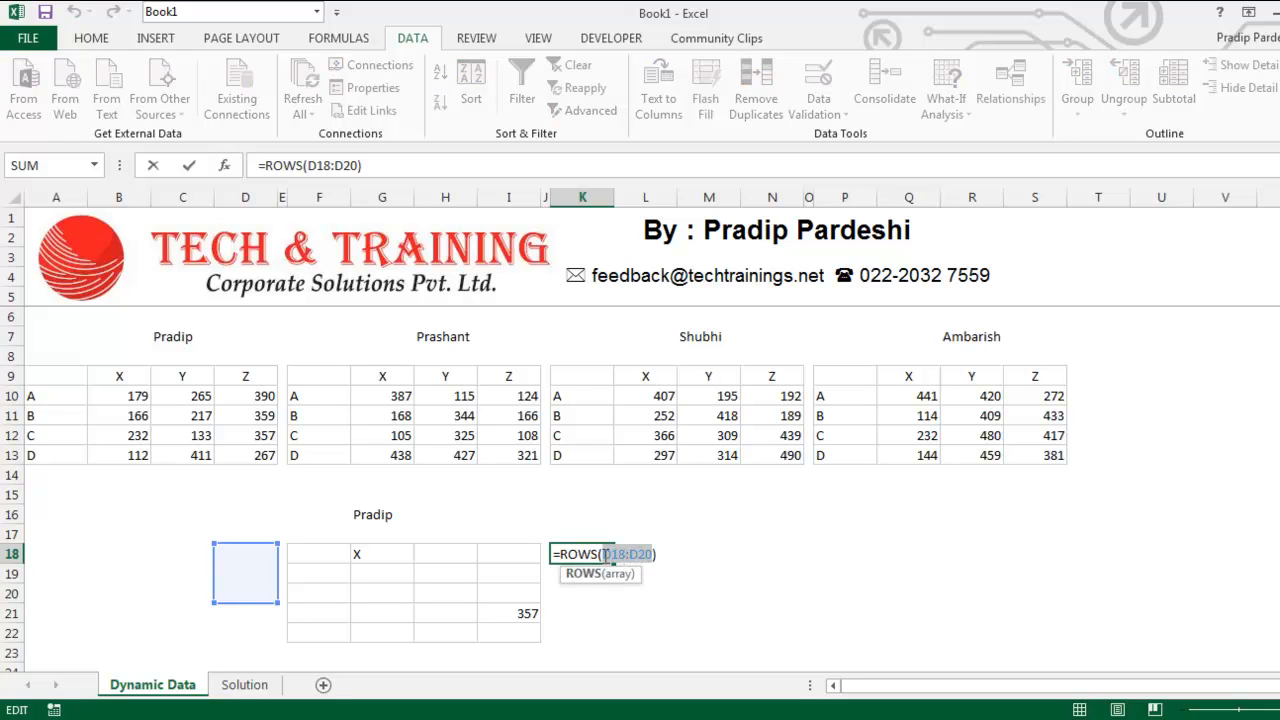
pyautogui.moveTo(249, 553); pyautogui.dragTo(250, 670)
pyautogui.press('Return')
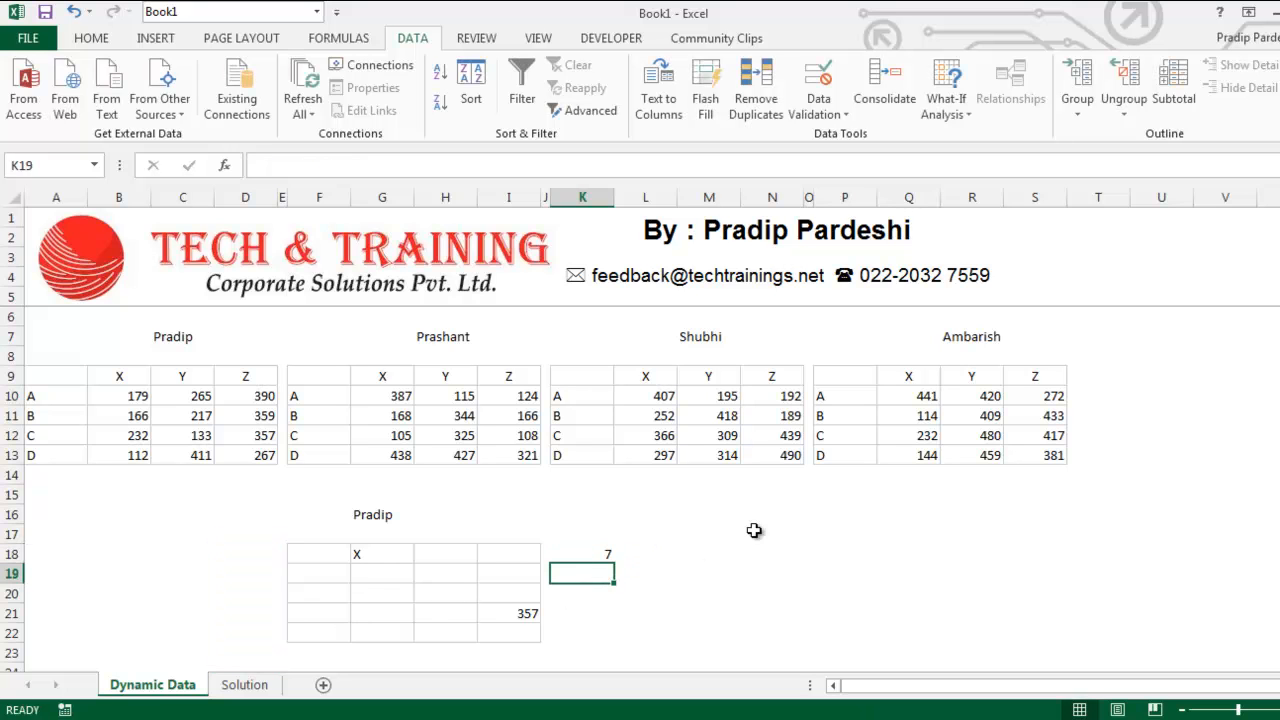
# Examine the ROWS formula in K18 and the row positions F18 to F22 of the result table
pyautogui.click(584, 557)
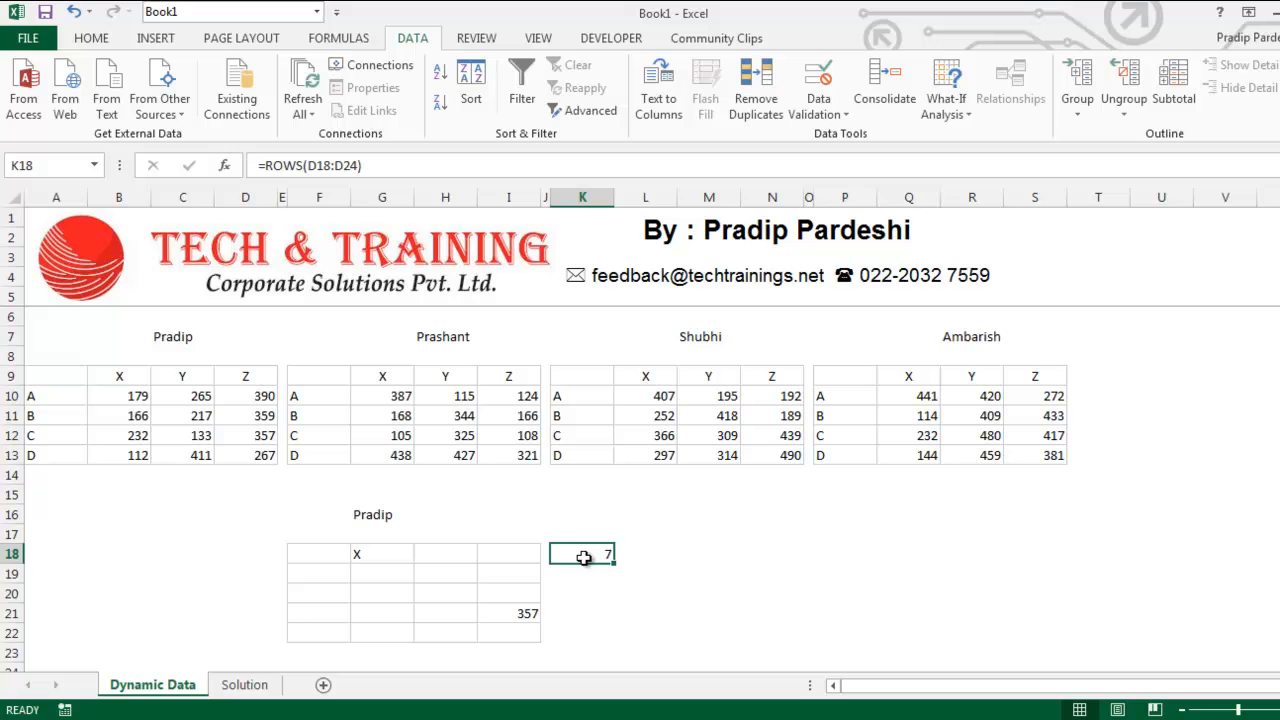
pyautogui.click(321, 550)
pyautogui.click(322, 573)
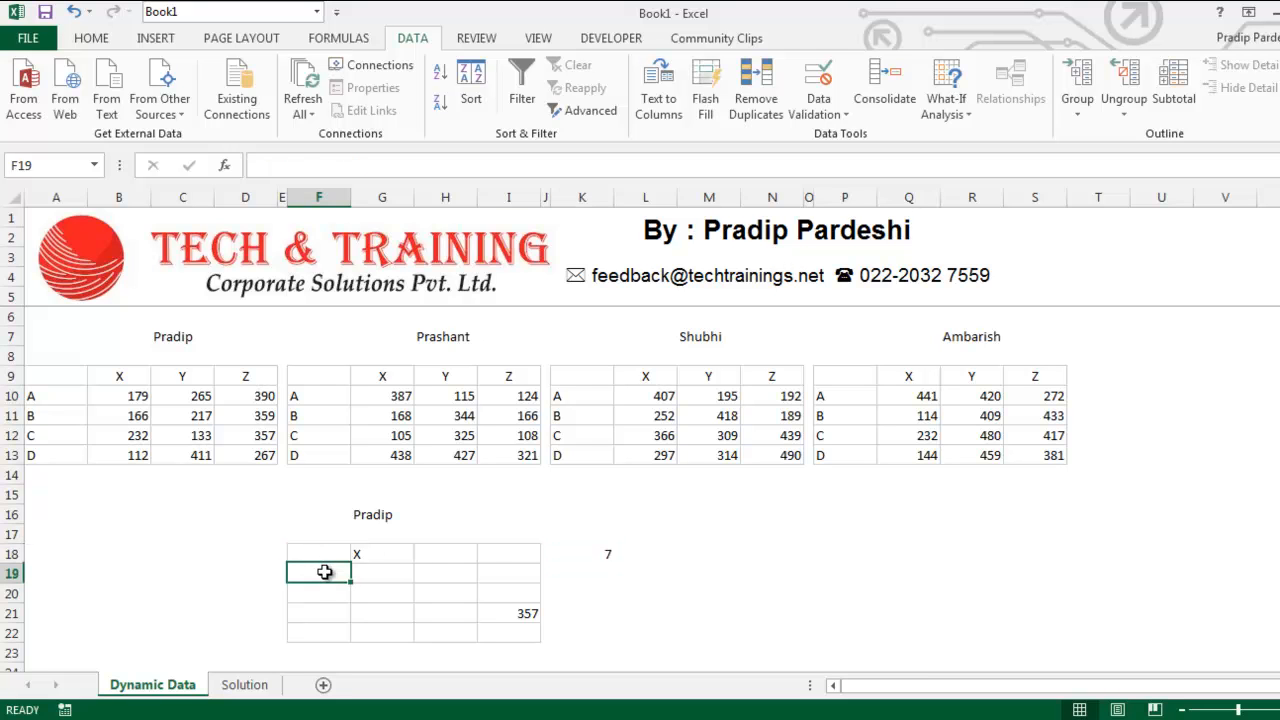
pyautogui.click(327, 592)
pyautogui.click(329, 613)
pyautogui.click(331, 632)
pyautogui.moveTo(323, 552); pyautogui.dragTo(330, 632)
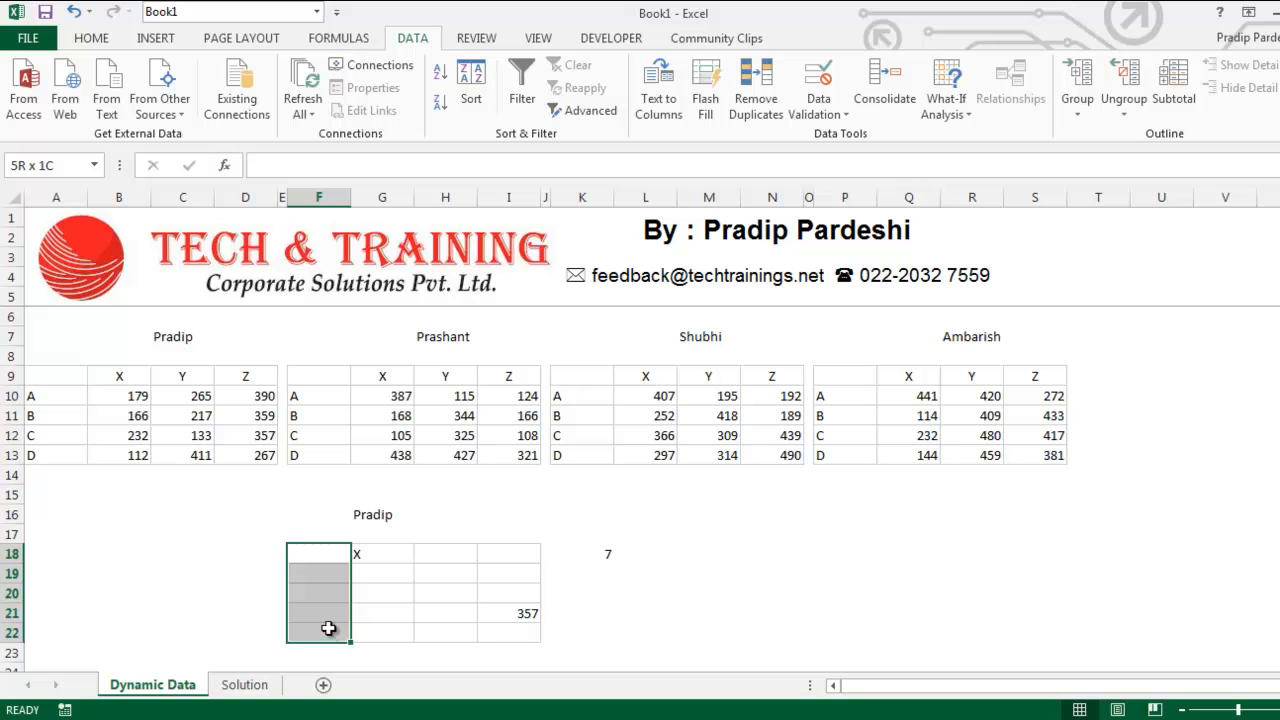
pyautogui.click(373, 557)
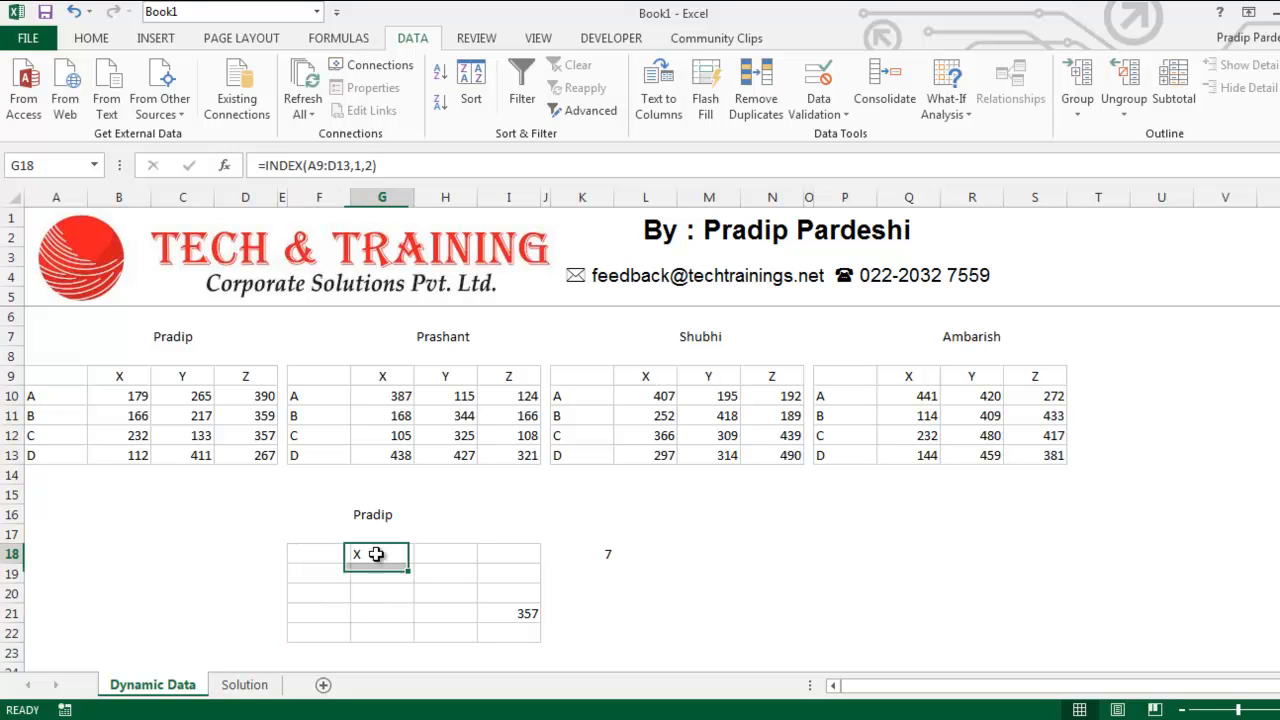
pyautogui.click(359, 165)
pyautogui.doubleClick(357, 165)
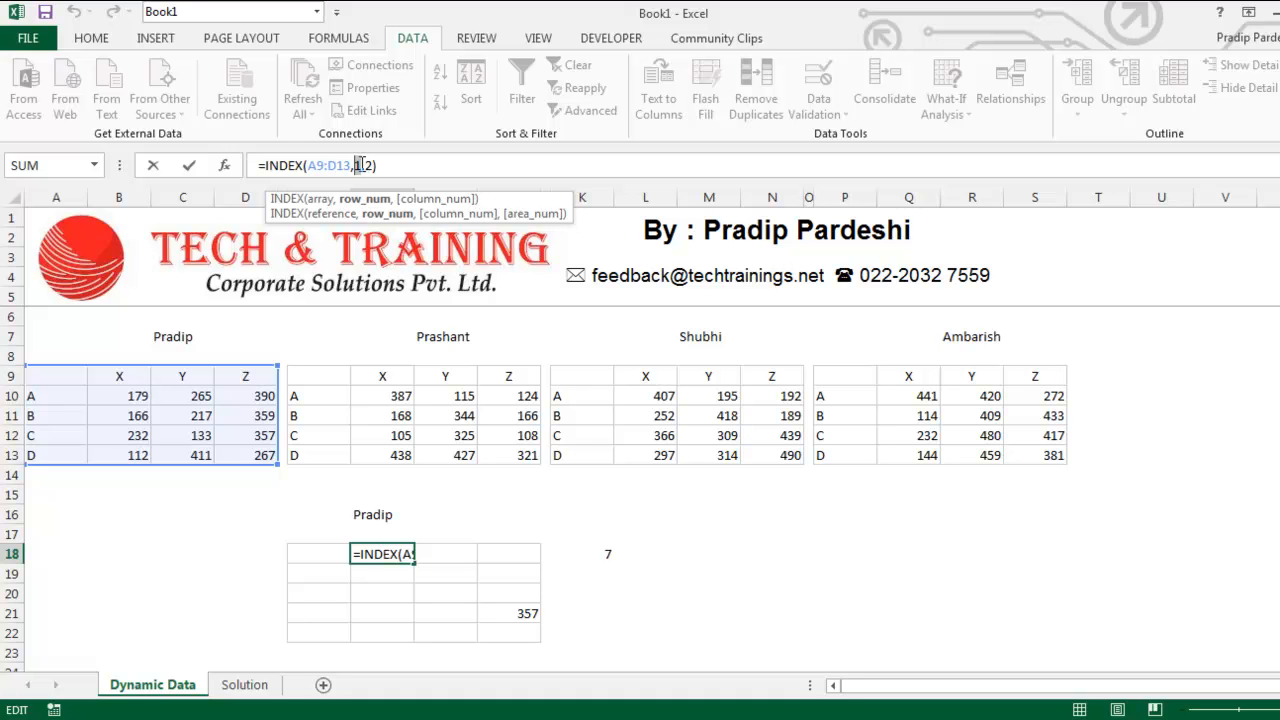
pyautogui.click(393, 576)
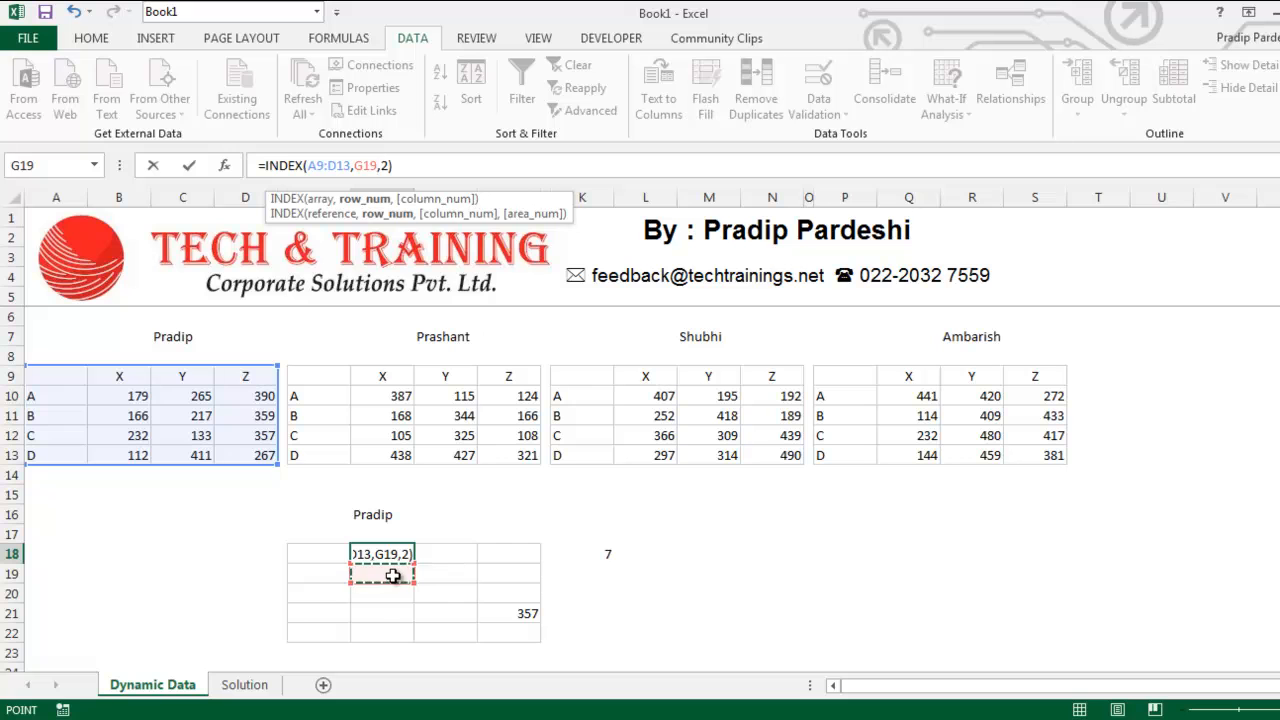
pyautogui.press('Return')
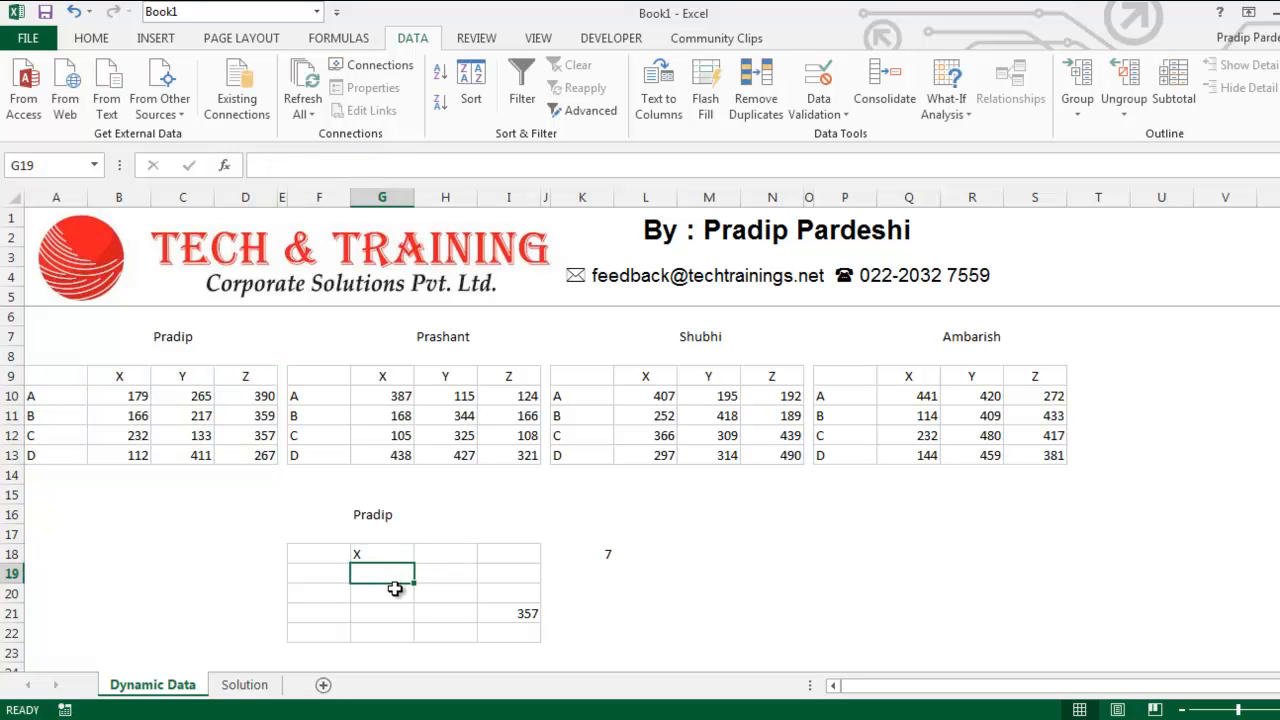
pyautogui.click(395, 593)
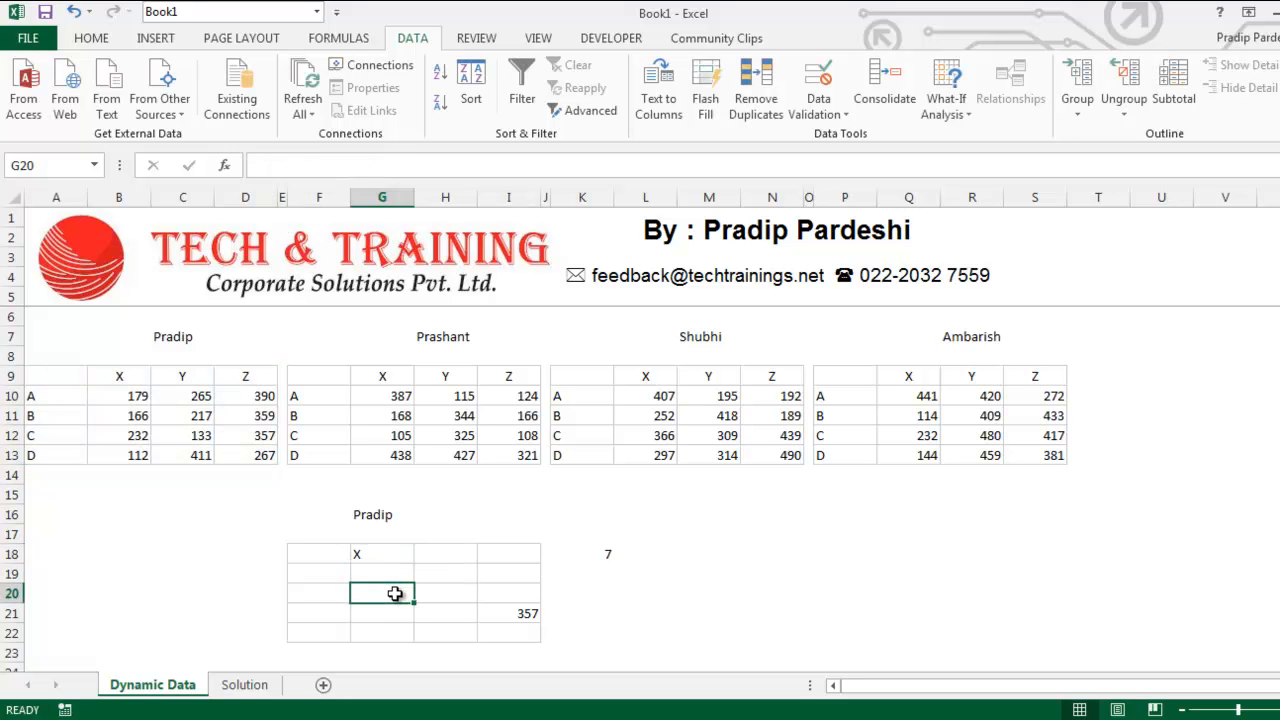
# Replace the formula in K18 with =ROWS(D18:D18)
pyautogui.click(608, 553)
pyautogui.write('=')
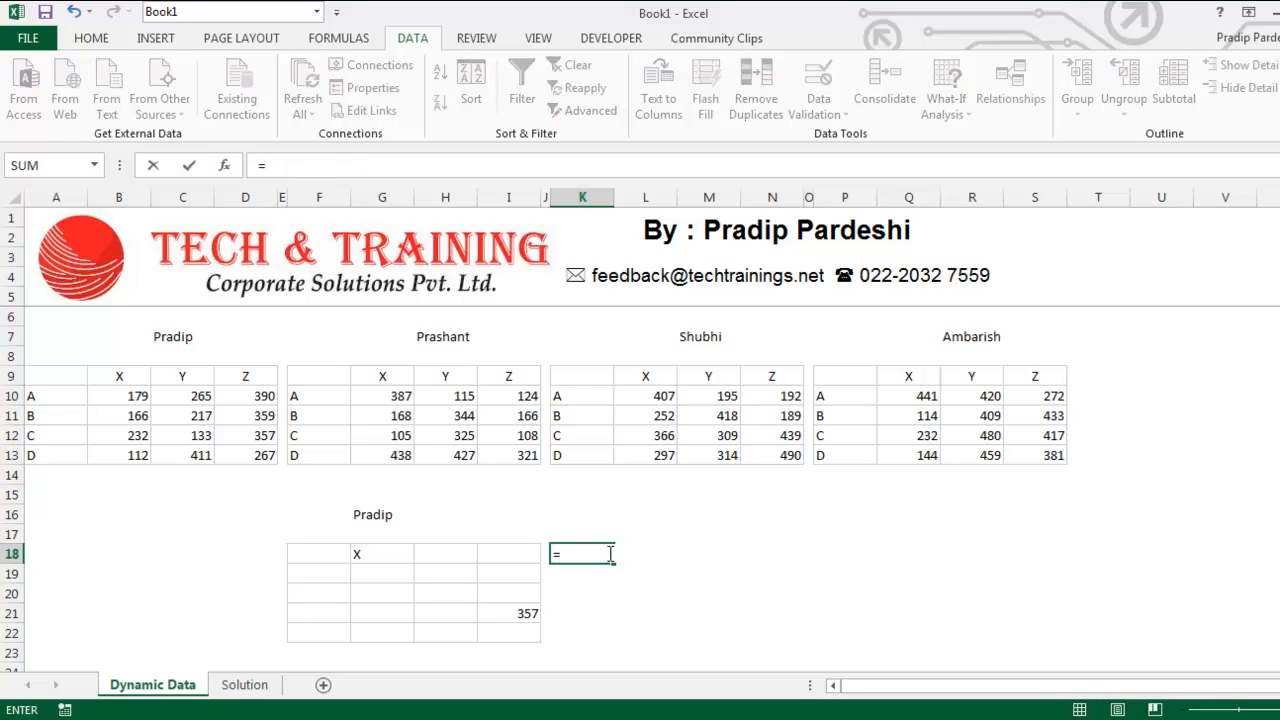
pyautogui.write('rows')
pyautogui.press('Tab')
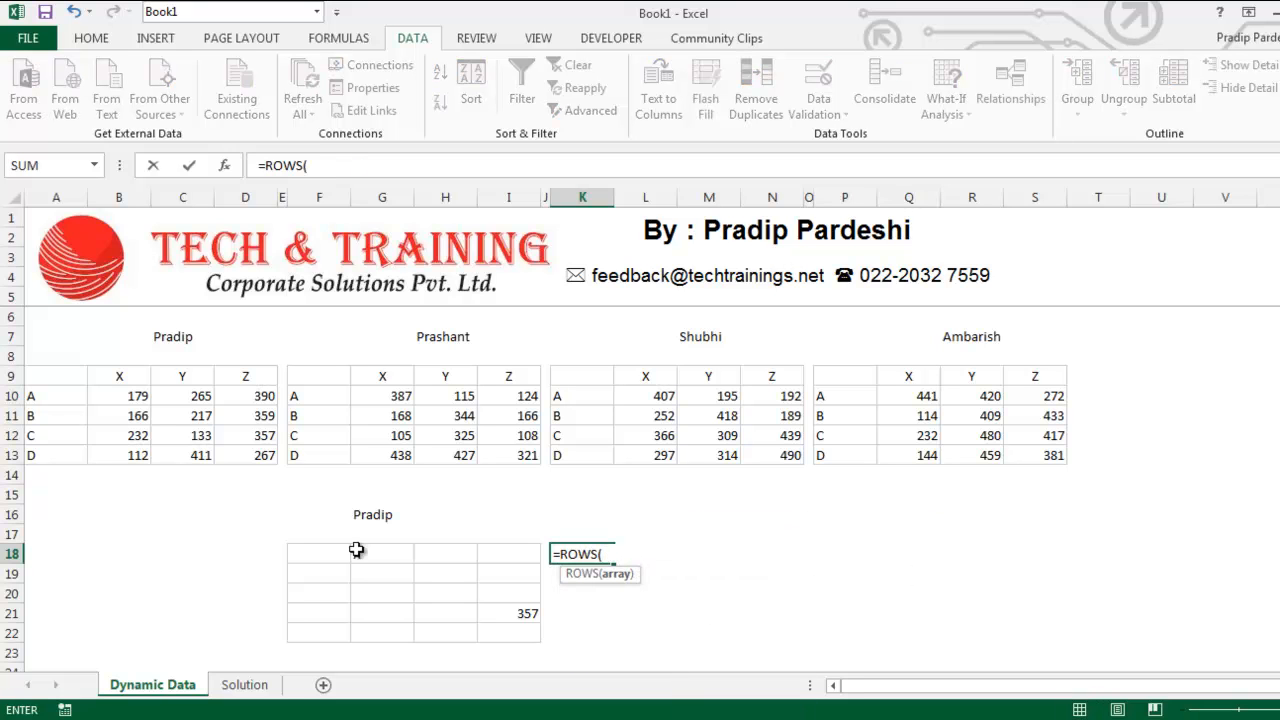
pyautogui.click(250, 555)
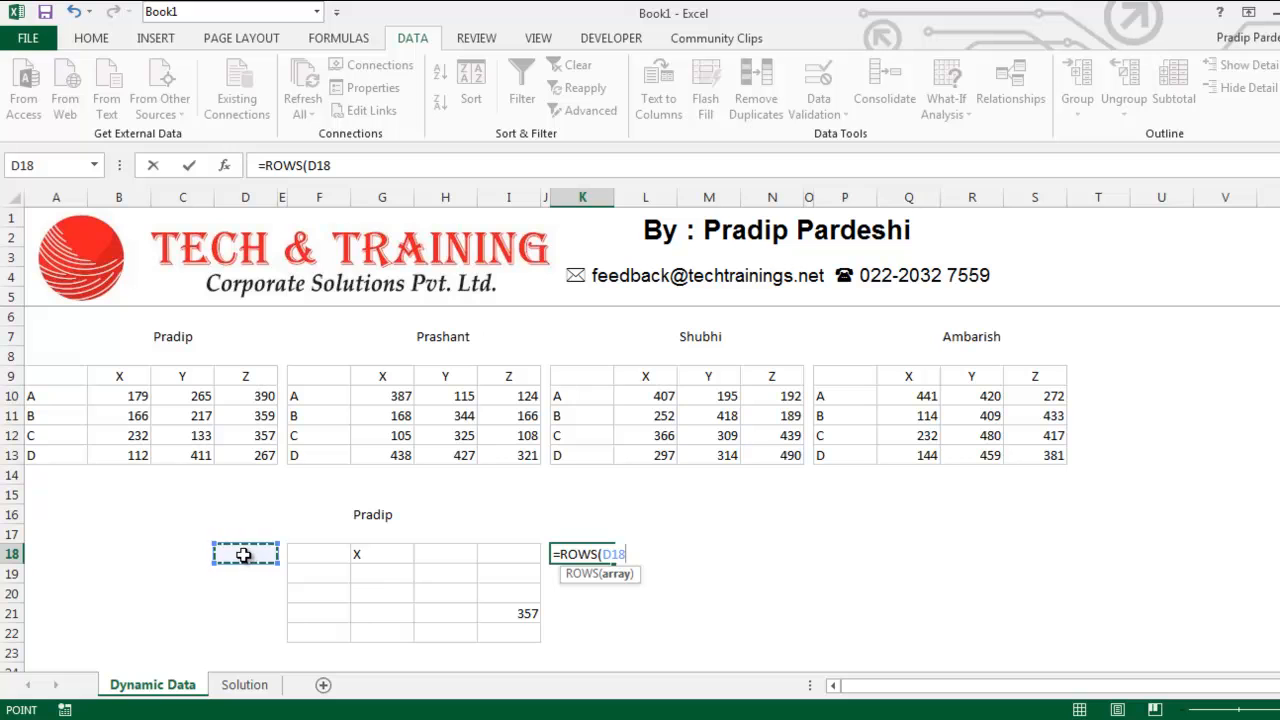
pyautogui.press('F8')
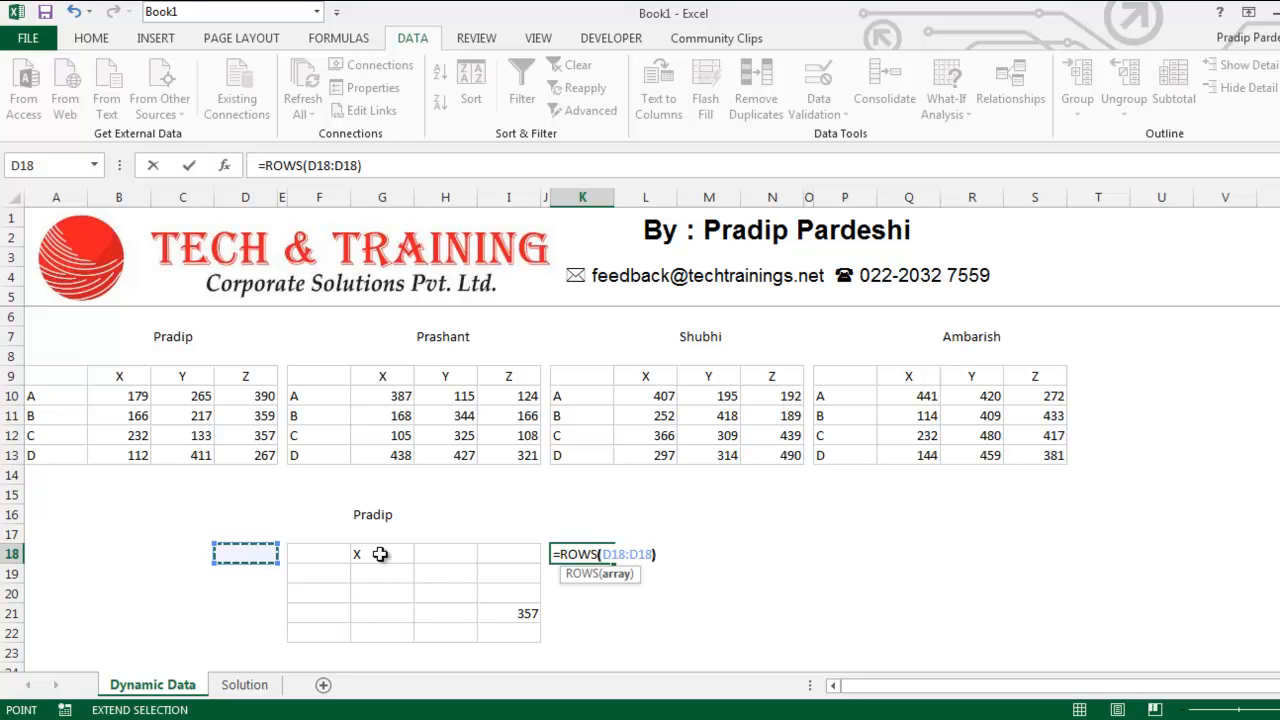
pyautogui.write(')')
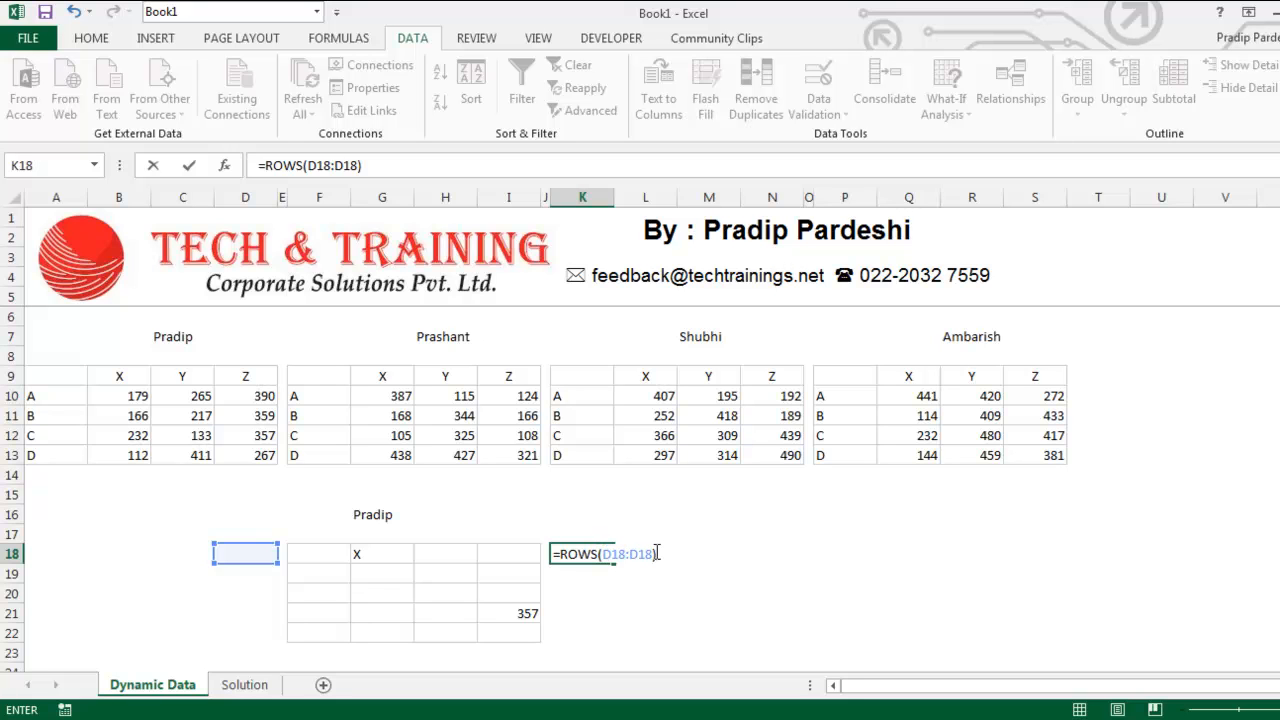
# Make the first D18 reference in K18's ROWS formula absolute and fill the formula down to K22
pyautogui.moveTo(654, 553); pyautogui.dragTo(609, 557)
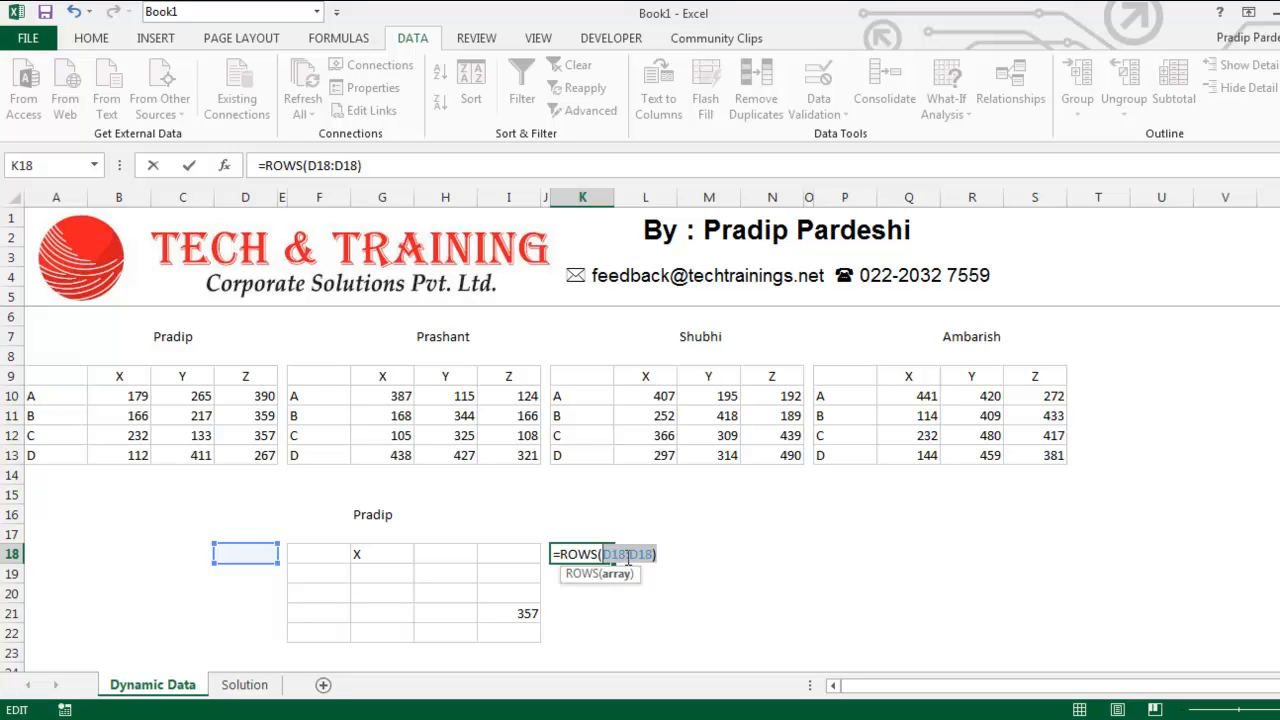
pyautogui.click(628, 554)
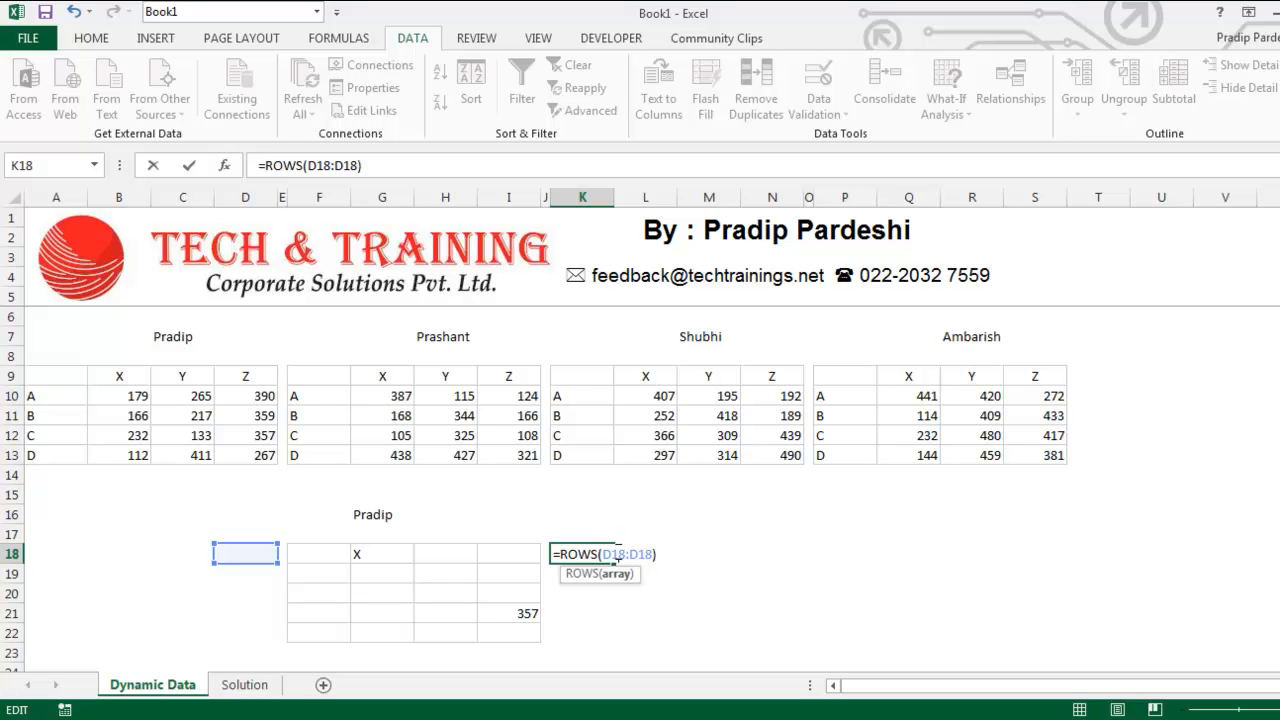
pyautogui.press('F4')
pyautogui.press('Return')
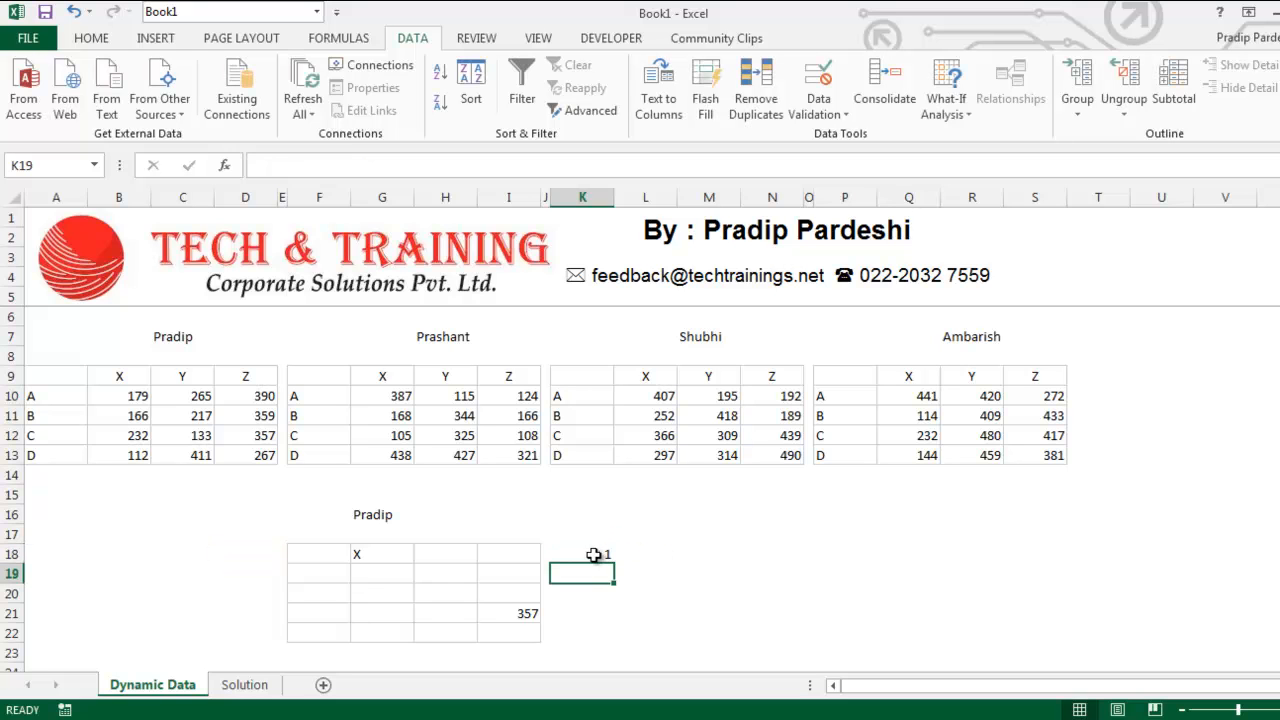
pyautogui.click(605, 556)
pyautogui.moveTo(616, 566); pyautogui.dragTo(614, 645)
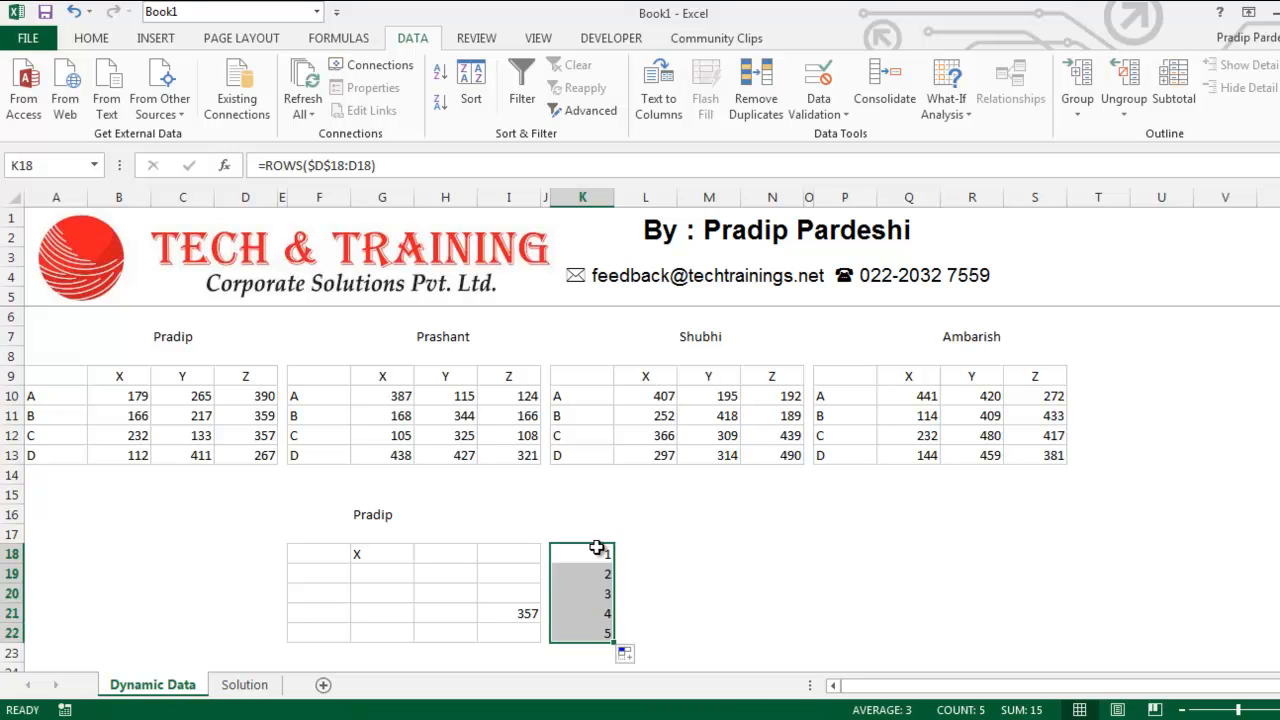
# Replace the row number in G18's INDEX formula with a reference to K18 and fill the formula down to G22
pyautogui.click(394, 556)
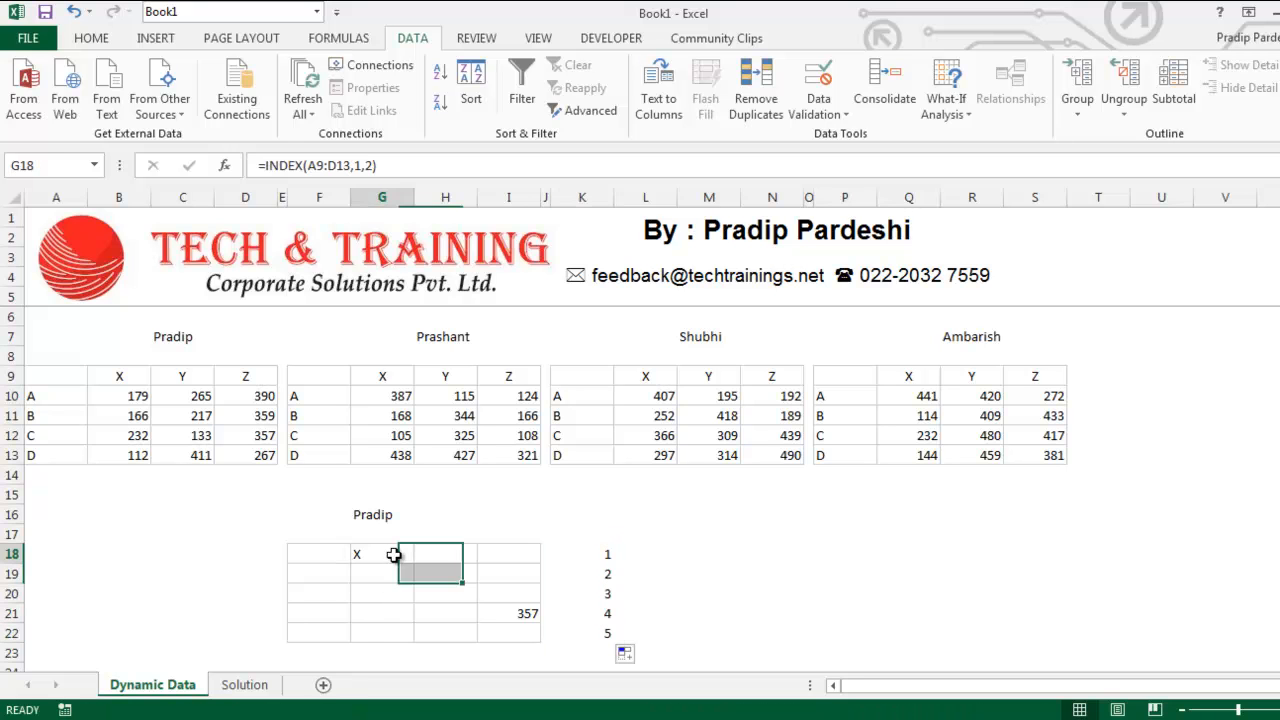
pyautogui.click(361, 167)
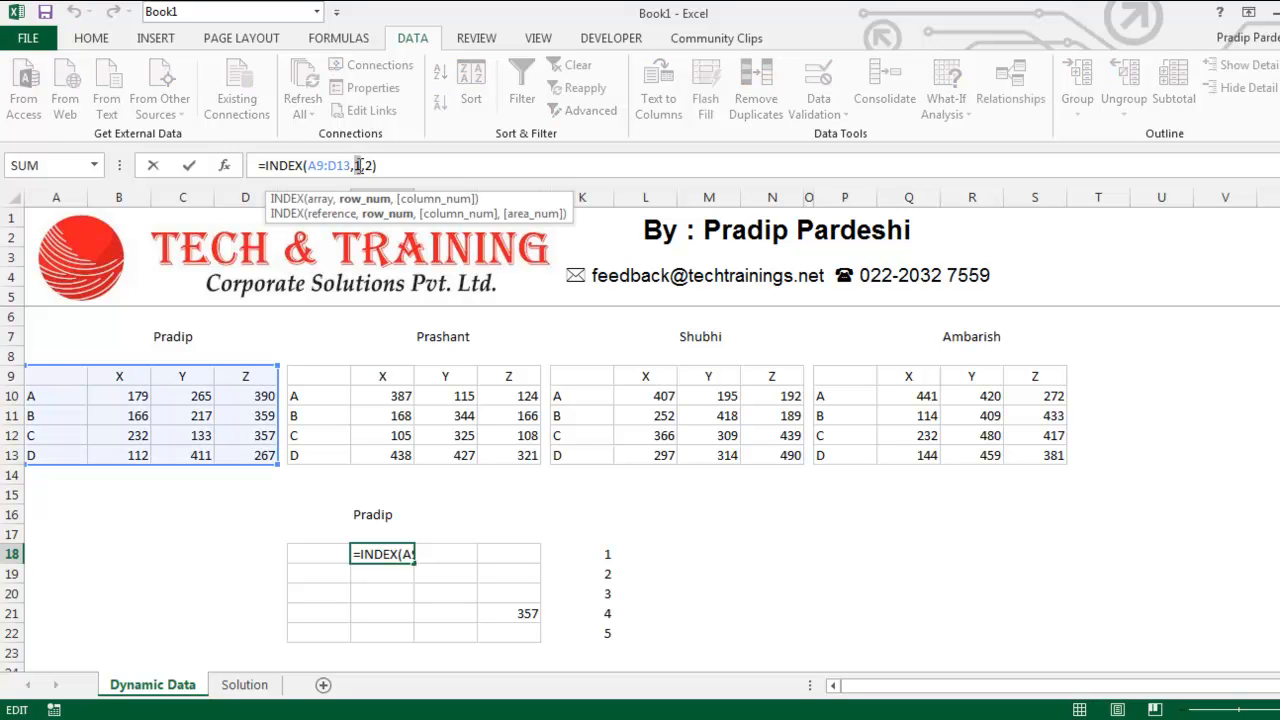
pyautogui.click(600, 553)
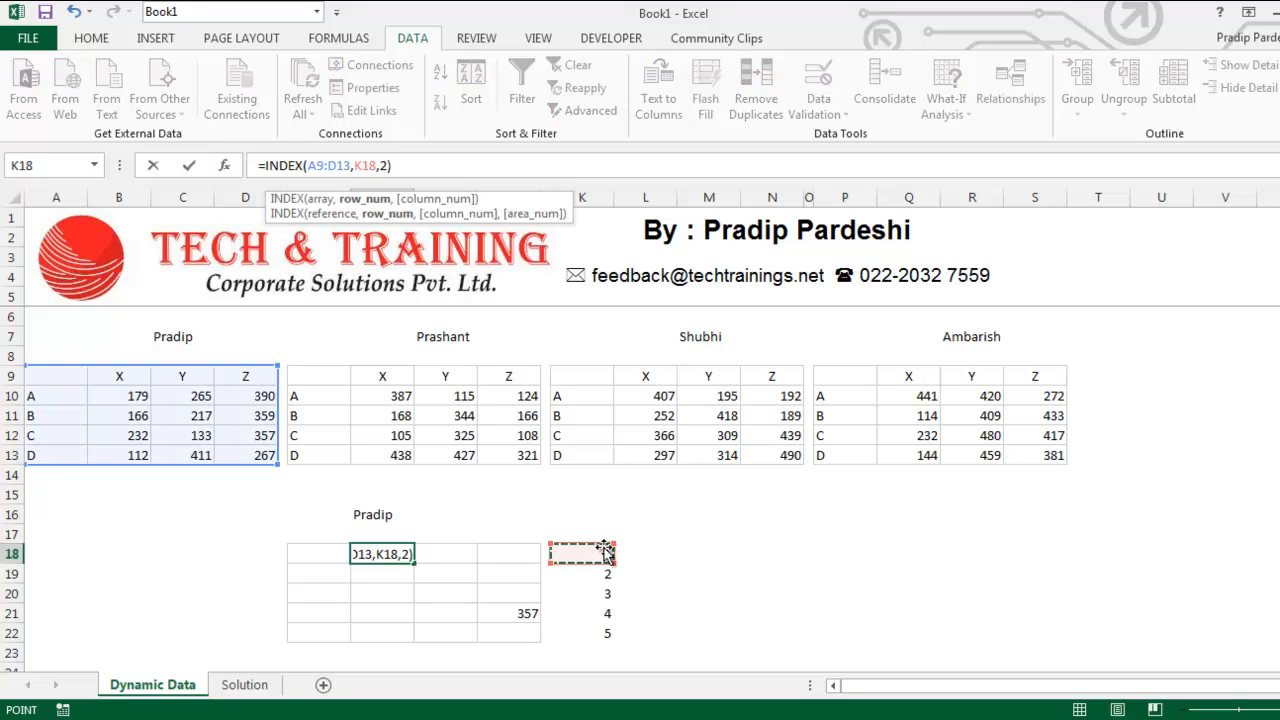
pyautogui.press('Return')
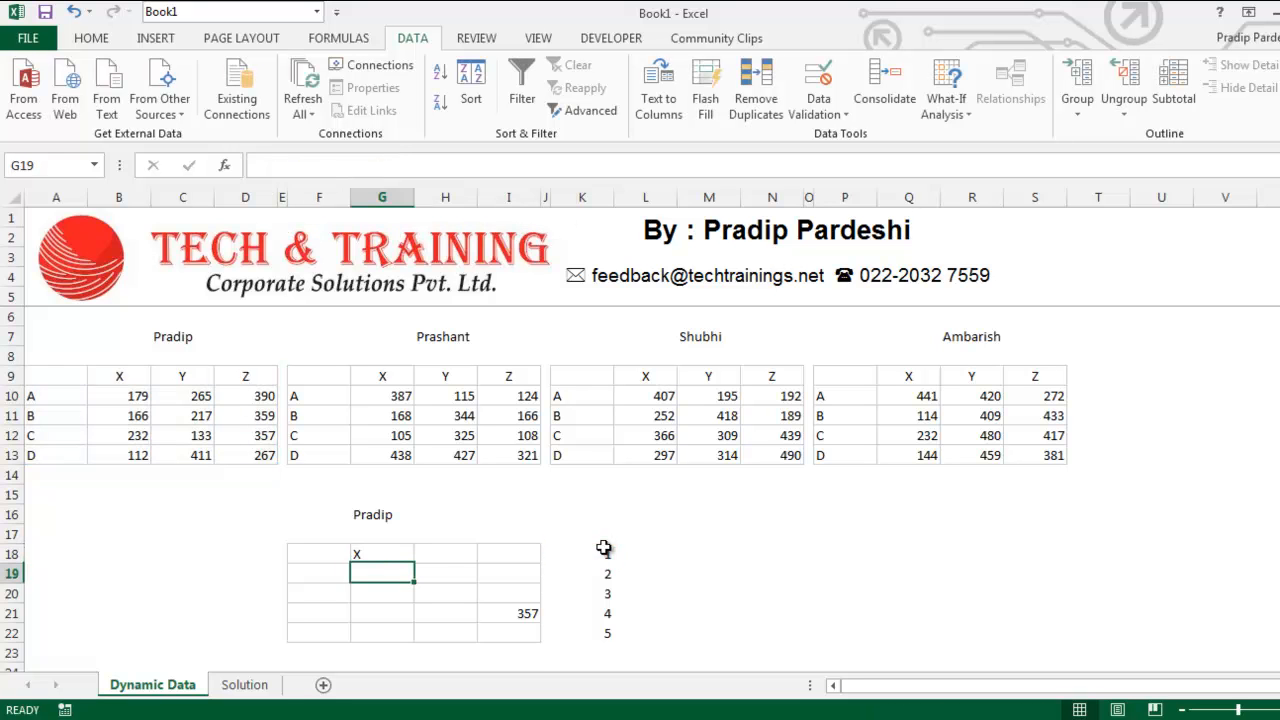
pyautogui.click(408, 560)
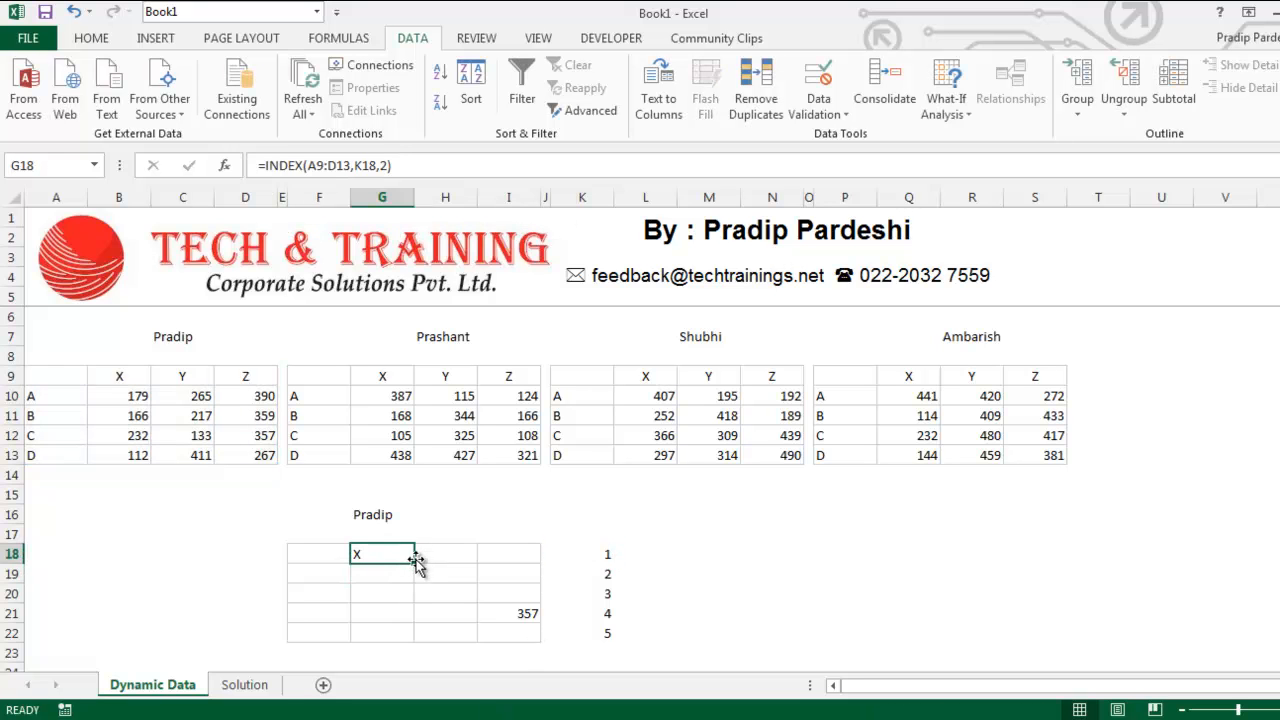
pyautogui.moveTo(413, 563); pyautogui.dragTo(413, 642)
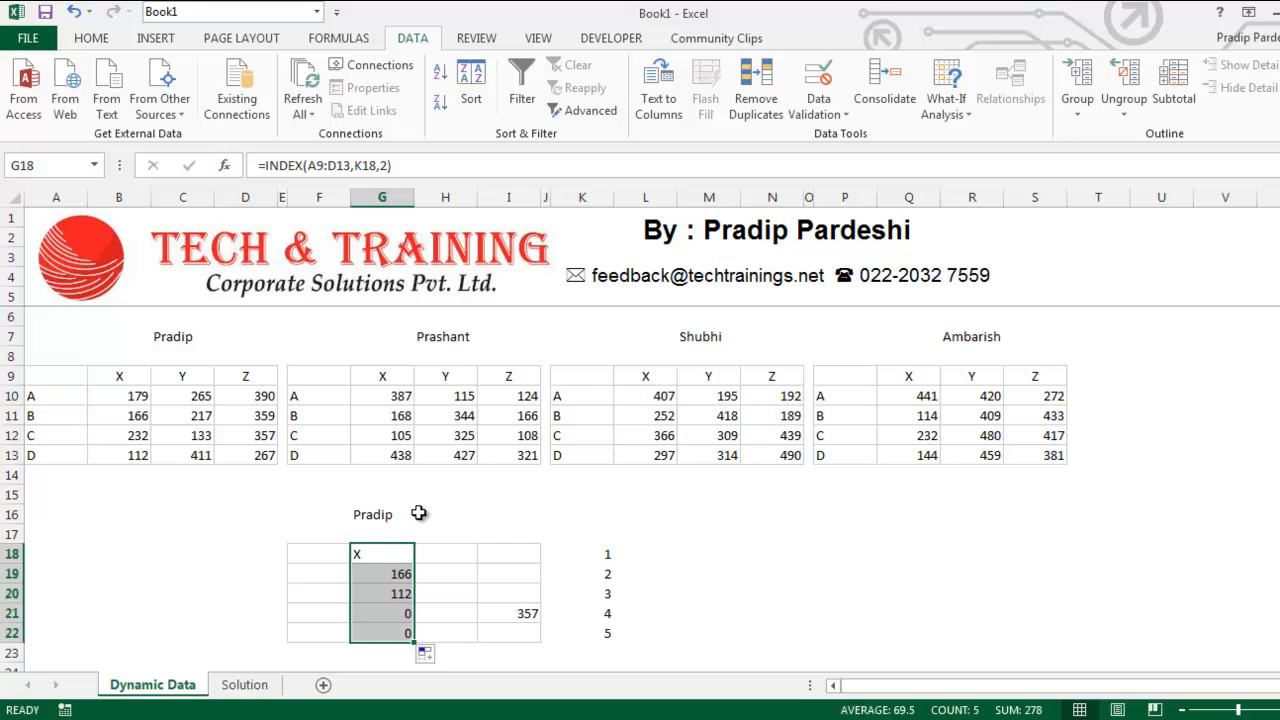
# Make the array range absolute as $A$9:$D$13 in G18's INDEX formula, refill it down to G22, and compare with B10:B13
pyautogui.click(388, 557)
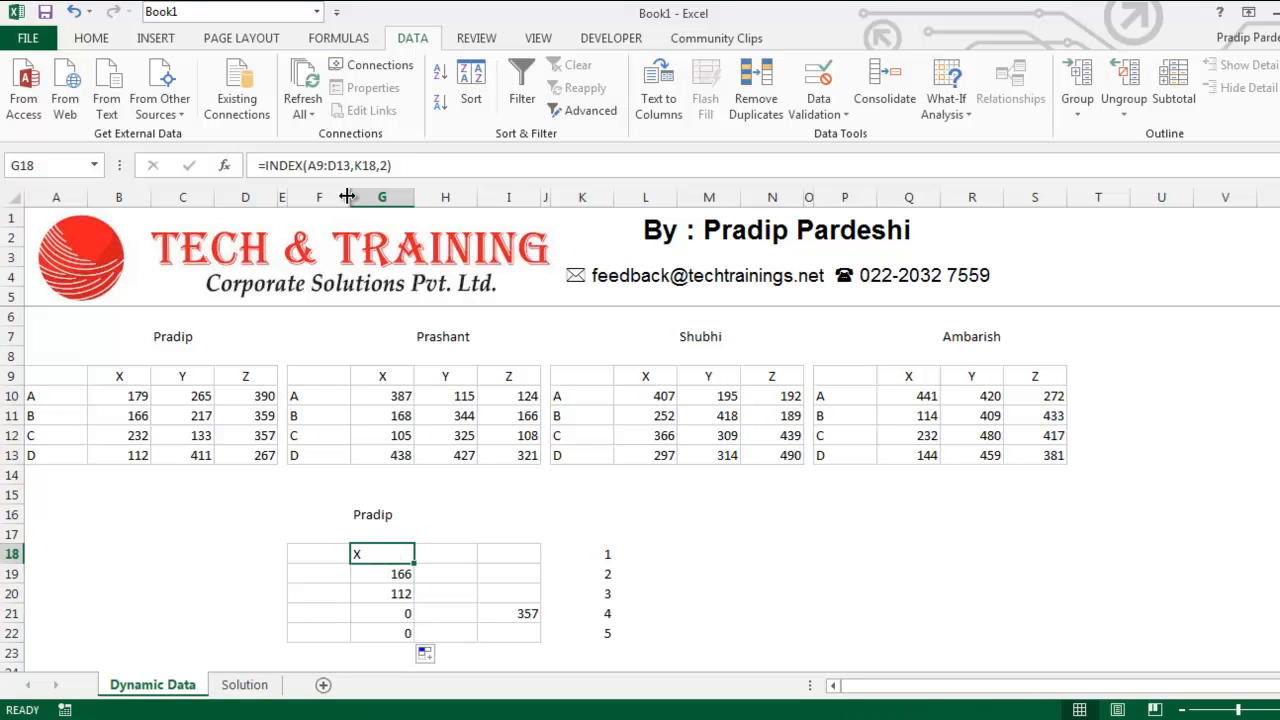
pyautogui.moveTo(353, 166); pyautogui.dragTo(311, 166)
pyautogui.press('F4')
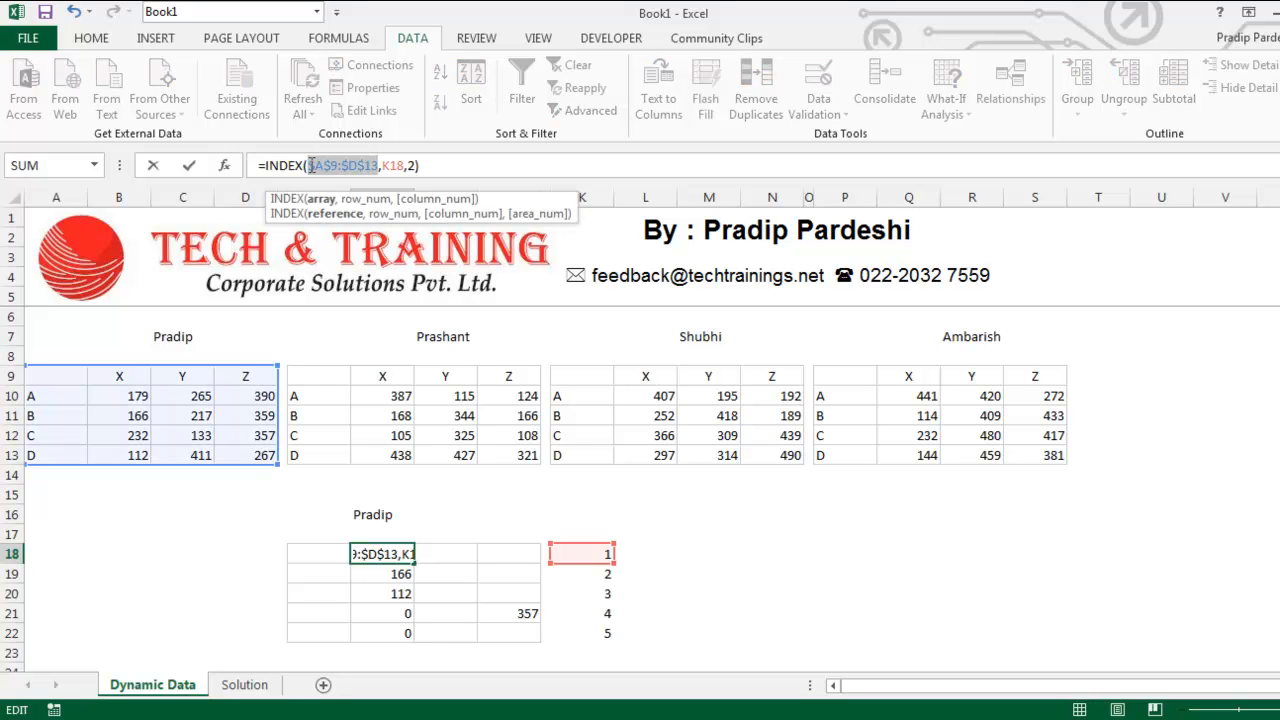
pyautogui.press('Return')
pyautogui.click(388, 556)
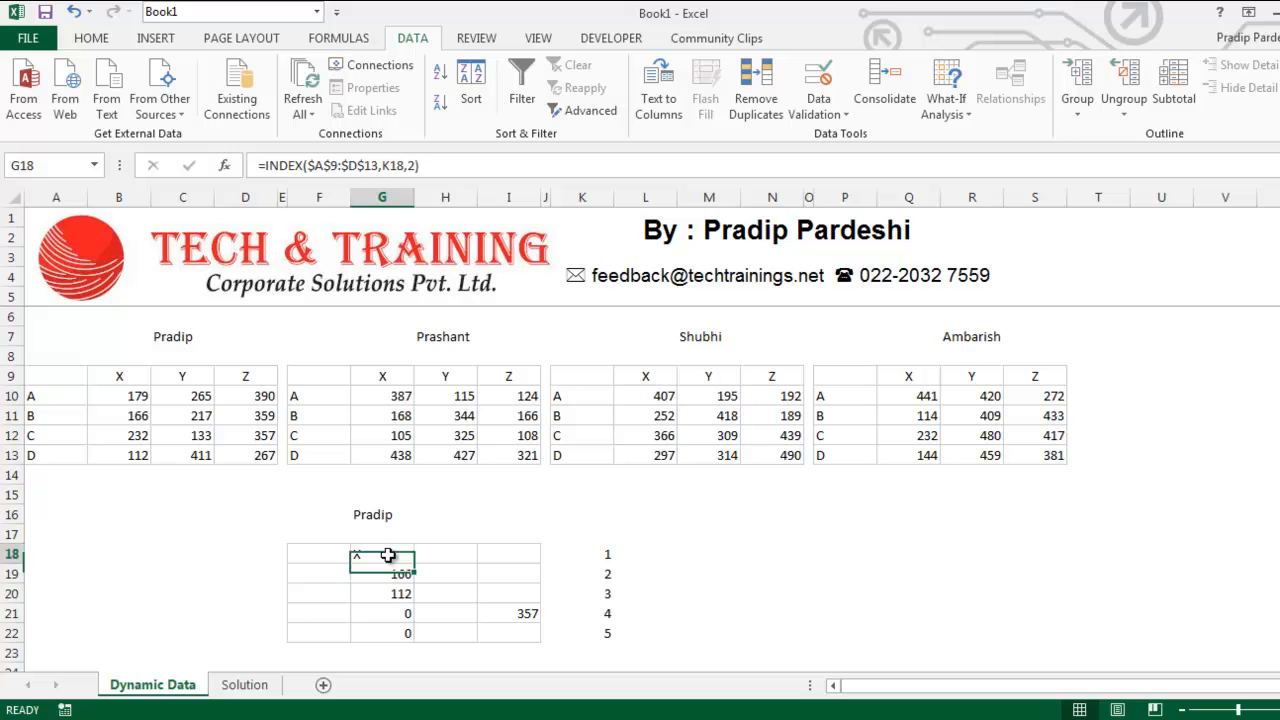
pyautogui.moveTo(415, 563); pyautogui.dragTo(414, 642)
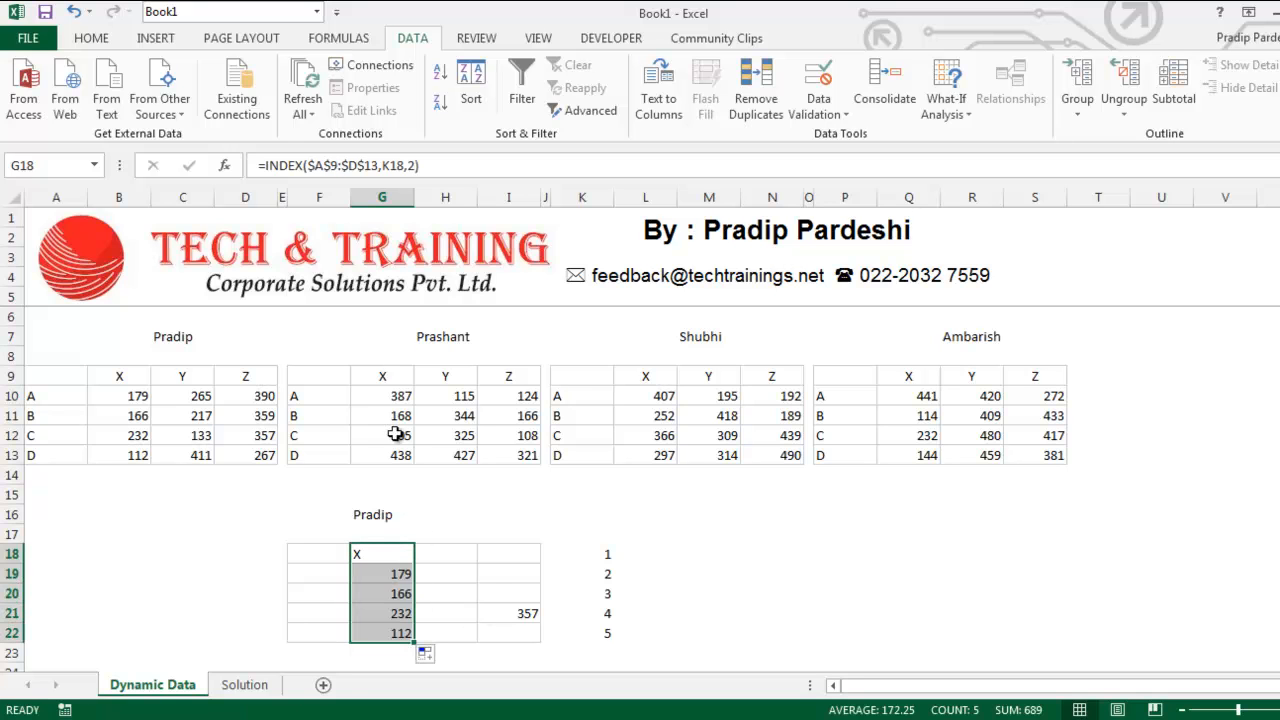
pyautogui.moveTo(127, 393); pyautogui.dragTo(136, 453)
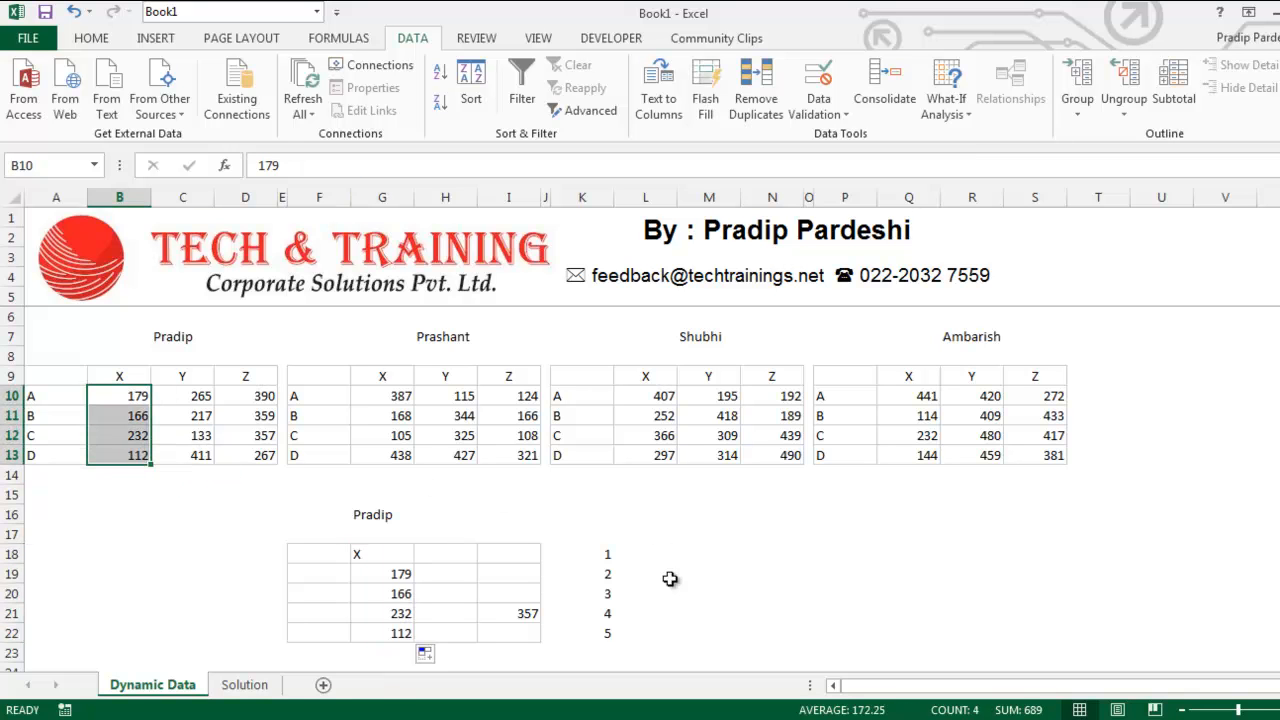
# Fill the ROWS formula from K18 across to column N for rows 18 to 22, and review the formula in K18
pyautogui.click(594, 553)
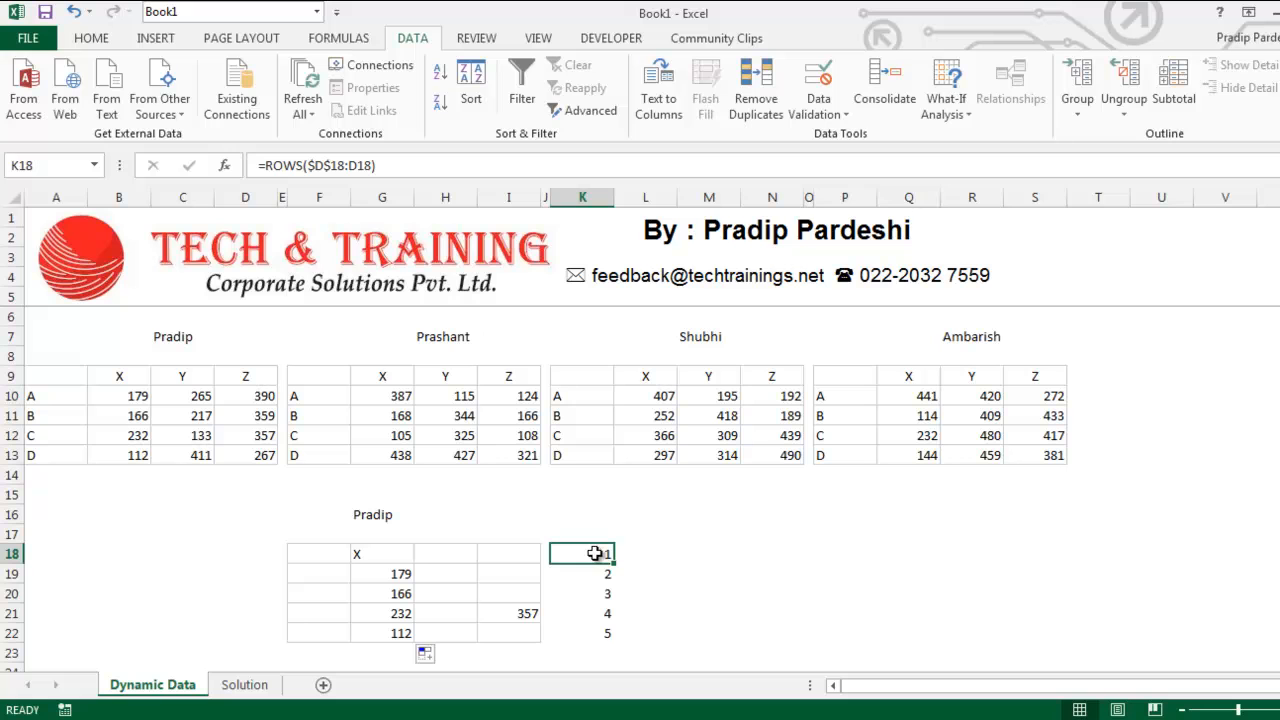
pyautogui.doubleClick(600, 553)
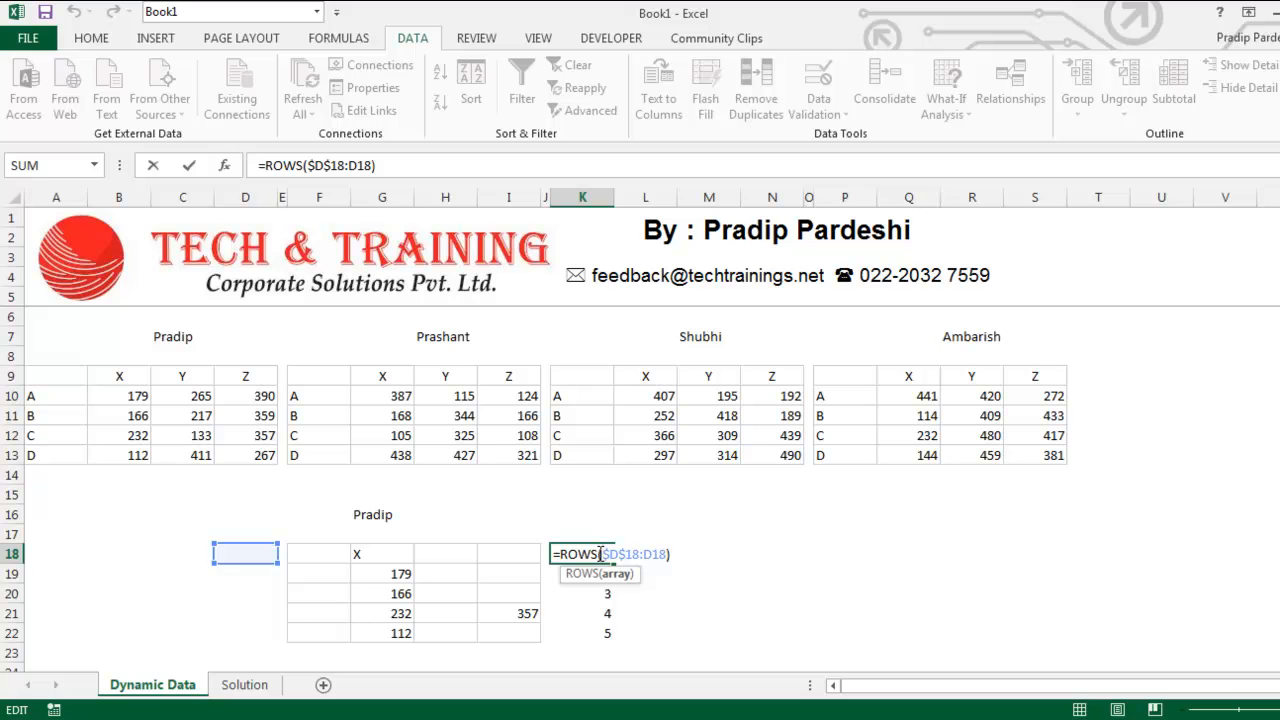
pyautogui.hotkey('ctrl', 'Return')
pyautogui.moveTo(615, 563); pyautogui.dragTo(812, 645)
pyautogui.moveTo(598, 554); pyautogui.dragTo(803, 554)
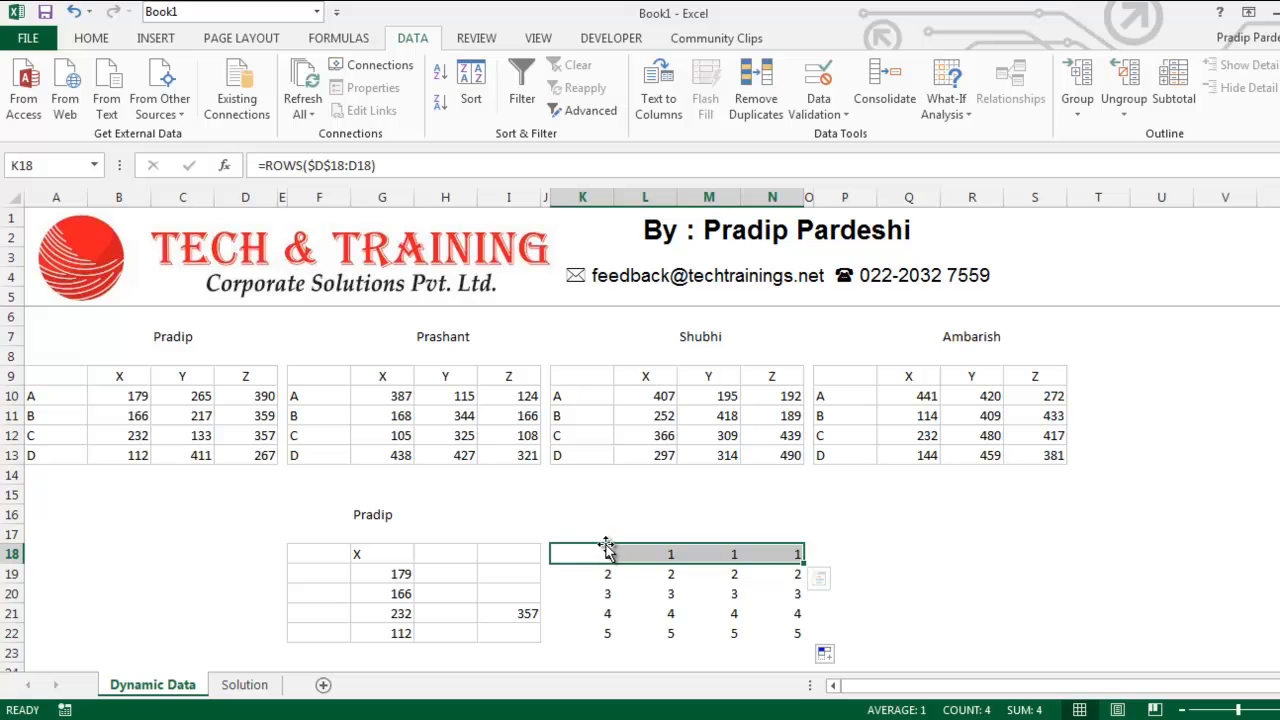
pyautogui.doubleClick(605, 553)
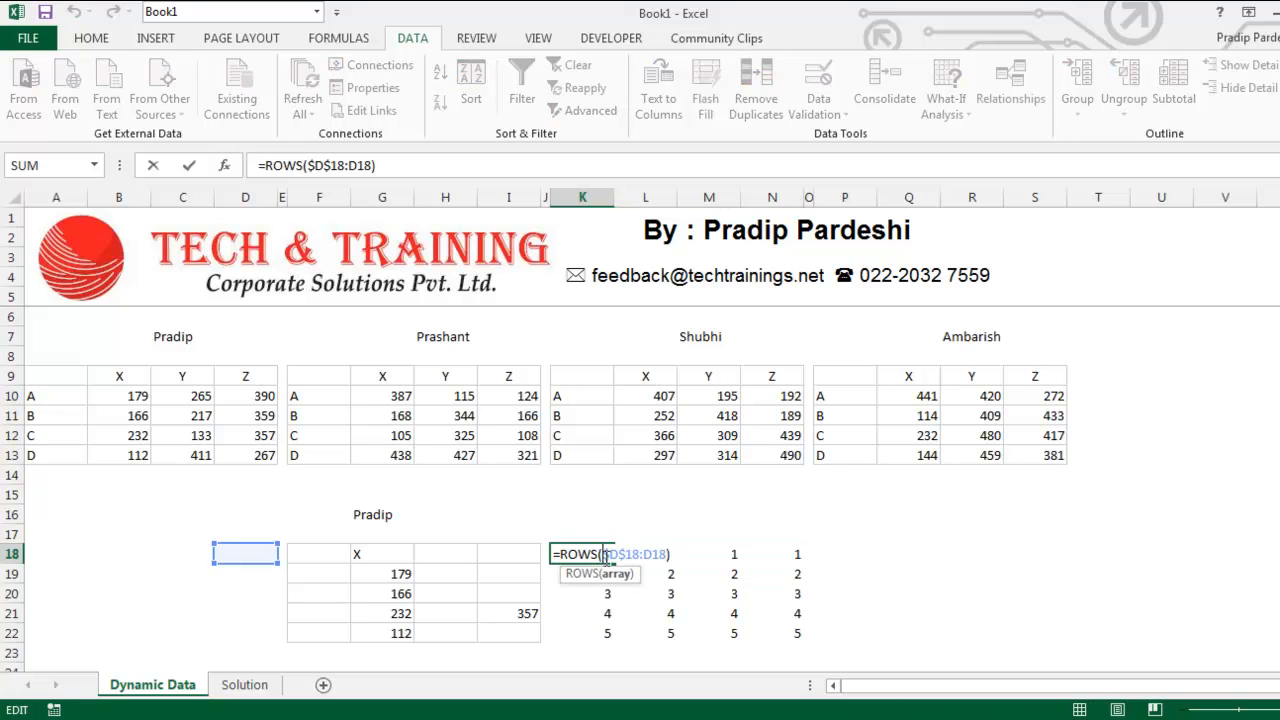
pyautogui.press('Escape')
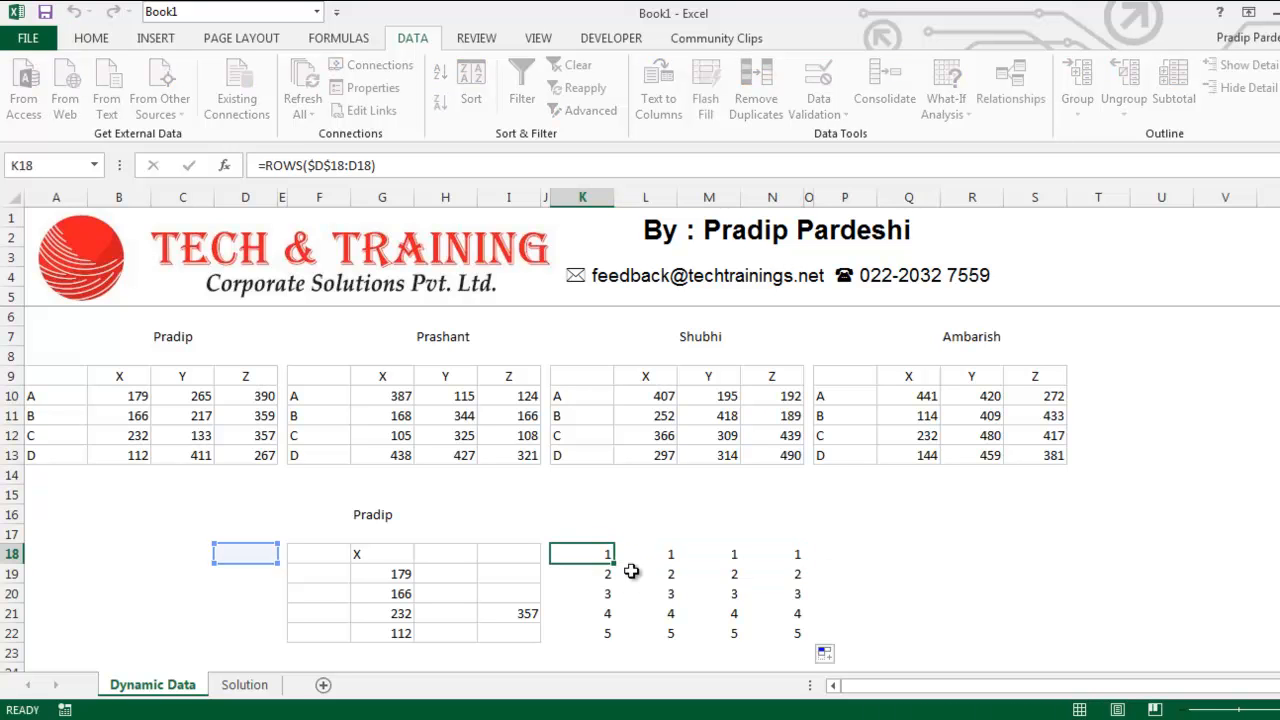
# Enter =COLUMNS($F$17:F17) in cell P18, with the first F17 reference made absolute
pyautogui.click(850, 552)
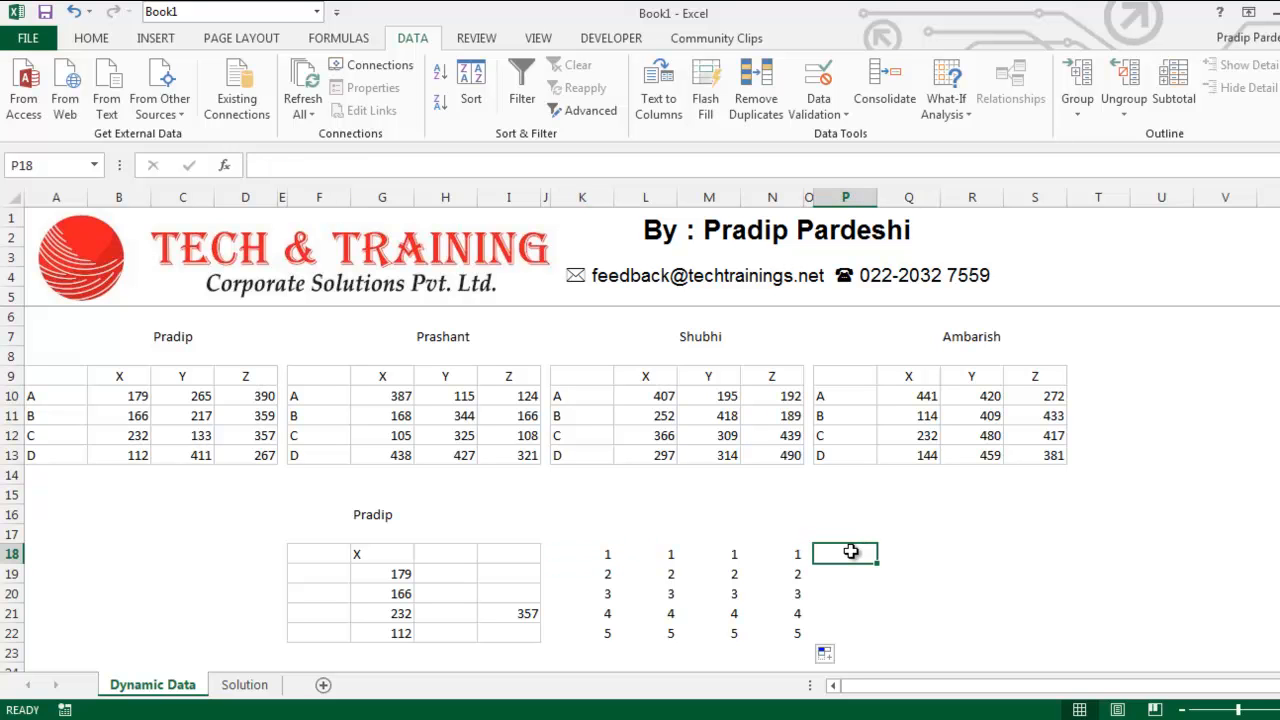
pyautogui.write('=cou')
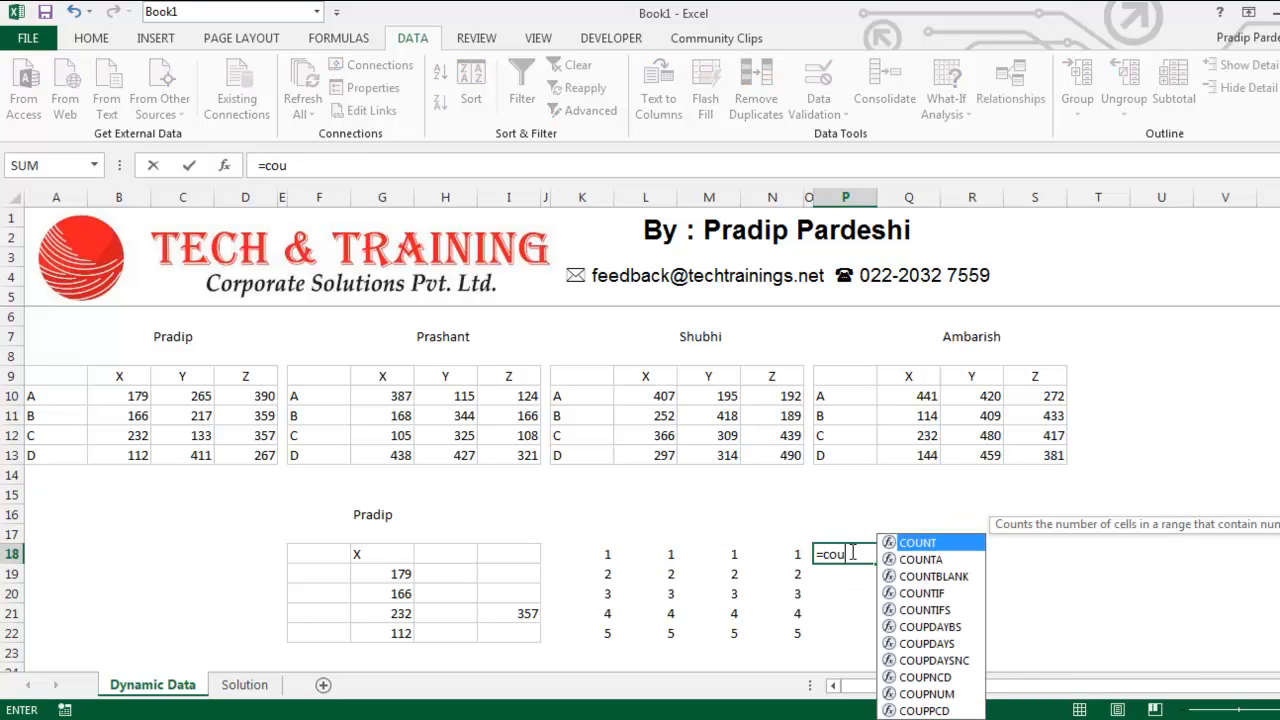
pyautogui.press('BackSpace')
pyautogui.write('lumns')
pyautogui.press('Tab')
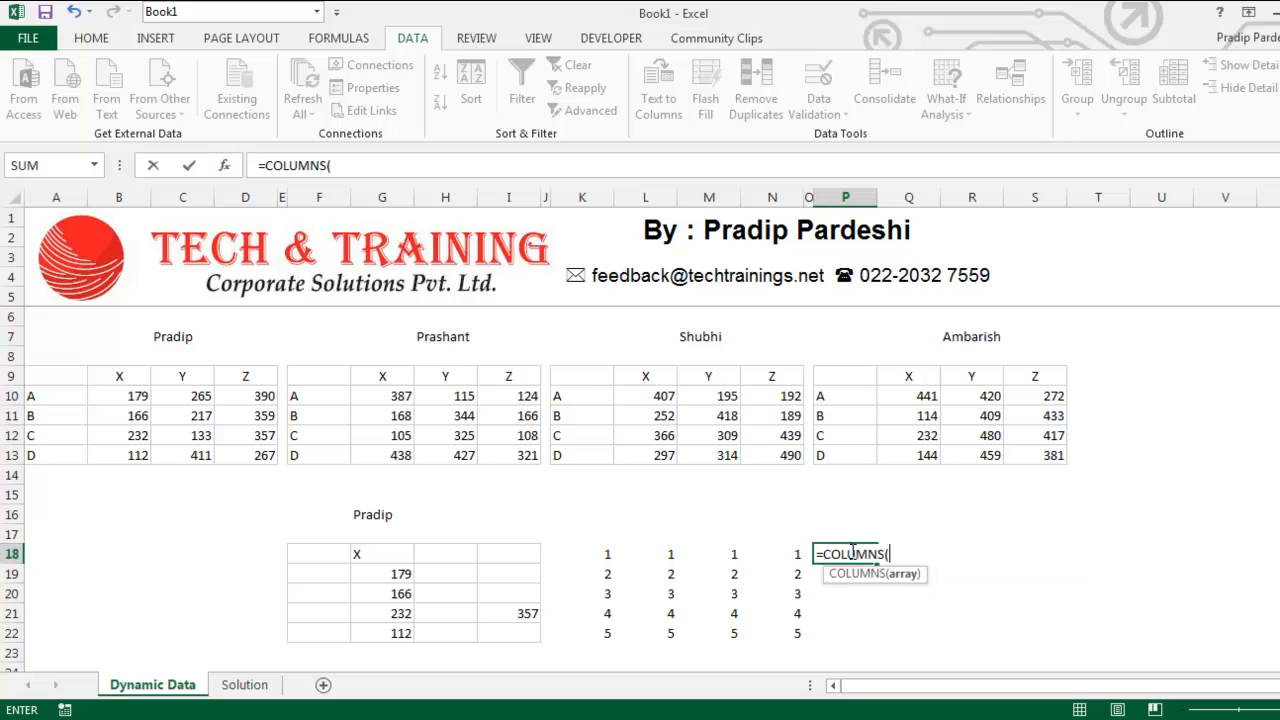
pyautogui.click(307, 530)
pyautogui.press('F8')
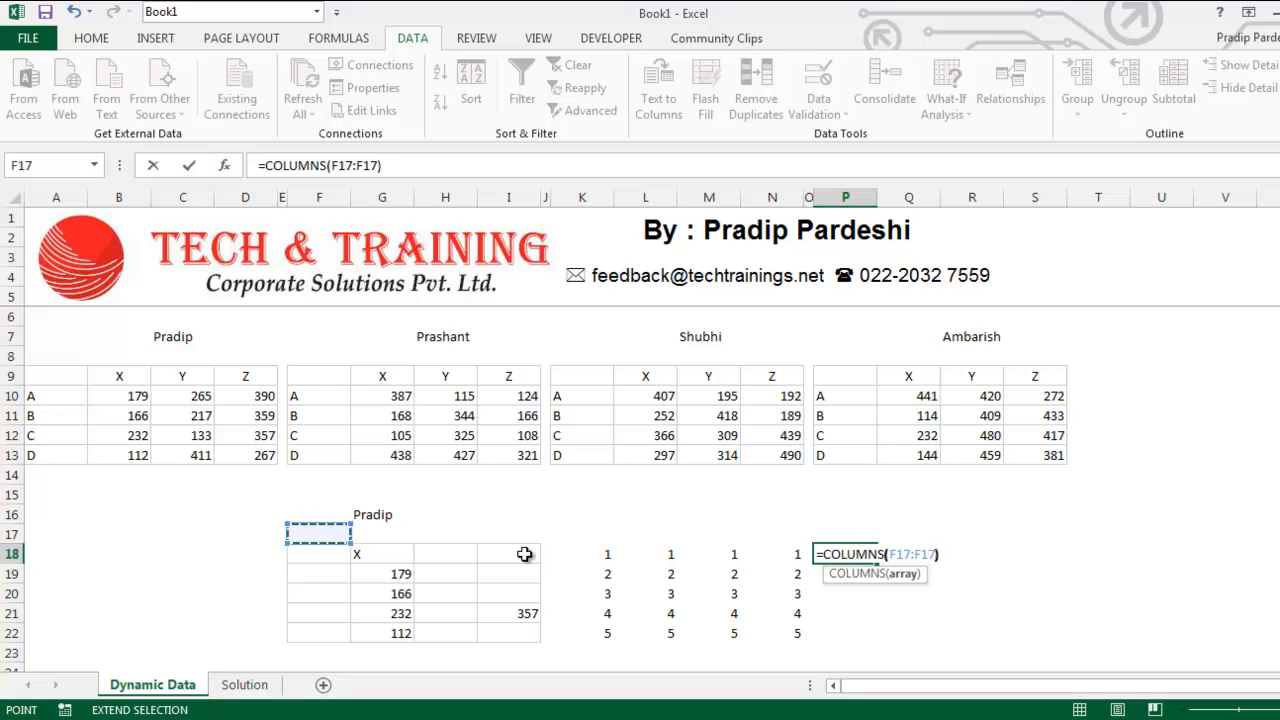
pyautogui.click(901, 553)
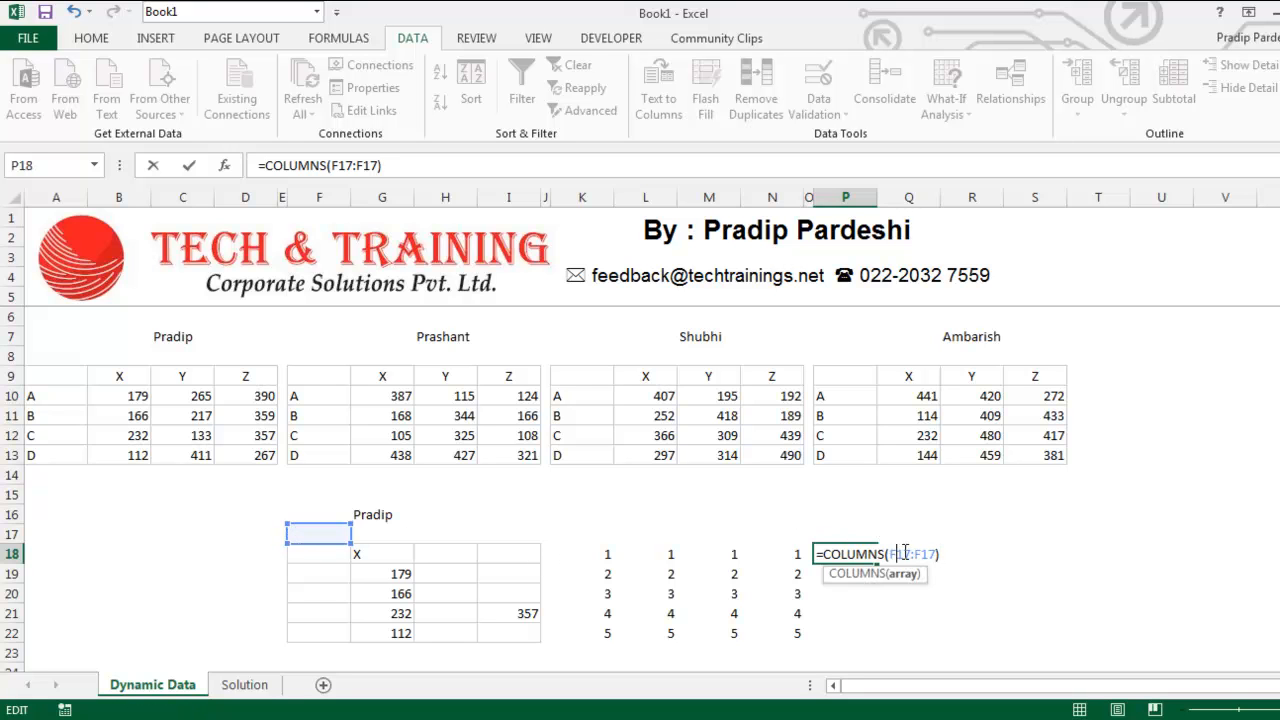
pyautogui.press('F4')
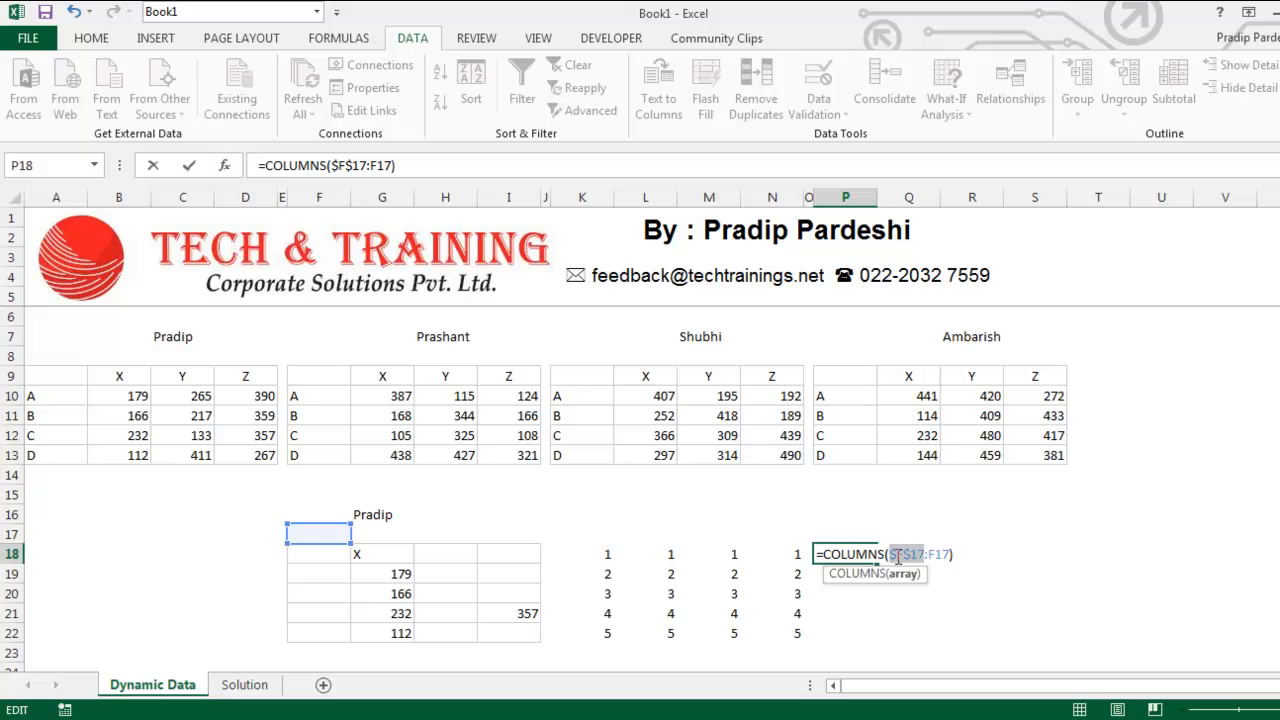
pyautogui.hotkey('ctrl', 'Return')
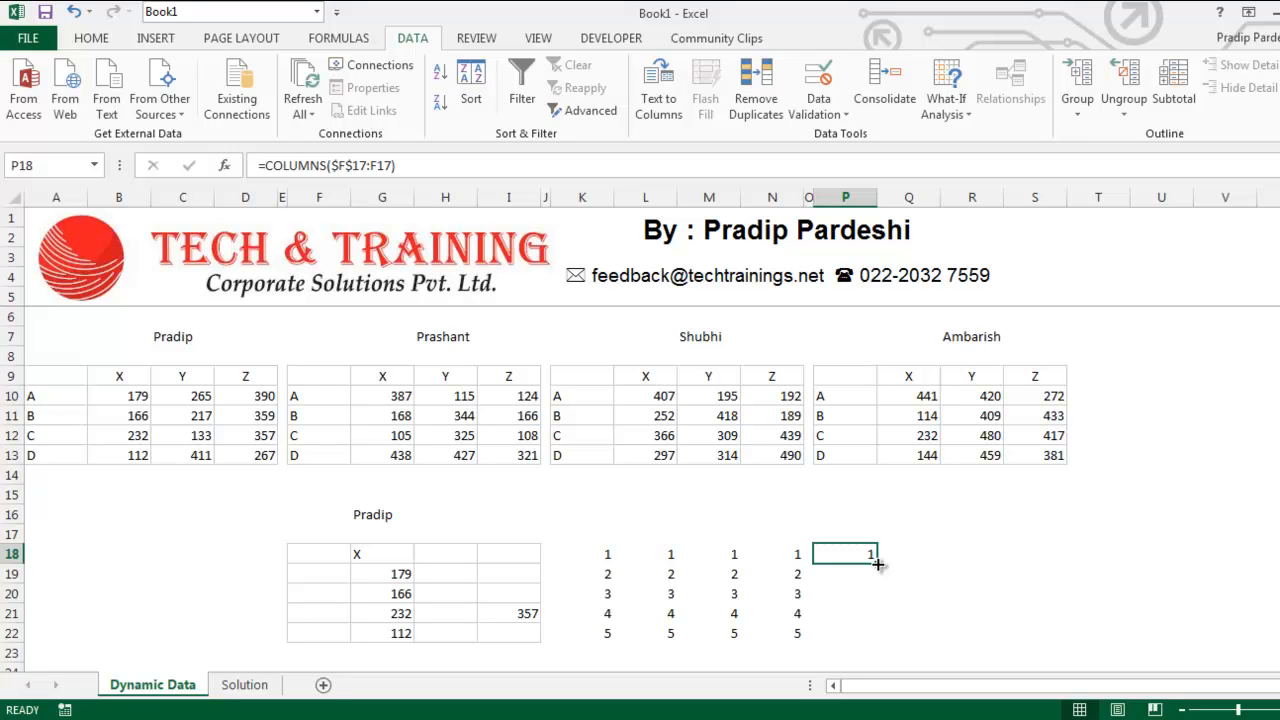
# Fill P18's COLUMNS formula across to column S and down to row 22, and review the formulas in row 18
pyautogui.moveTo(877, 564); pyautogui.dragTo(1080, 610)
pyautogui.click(858, 556)
pyautogui.click(918, 553)
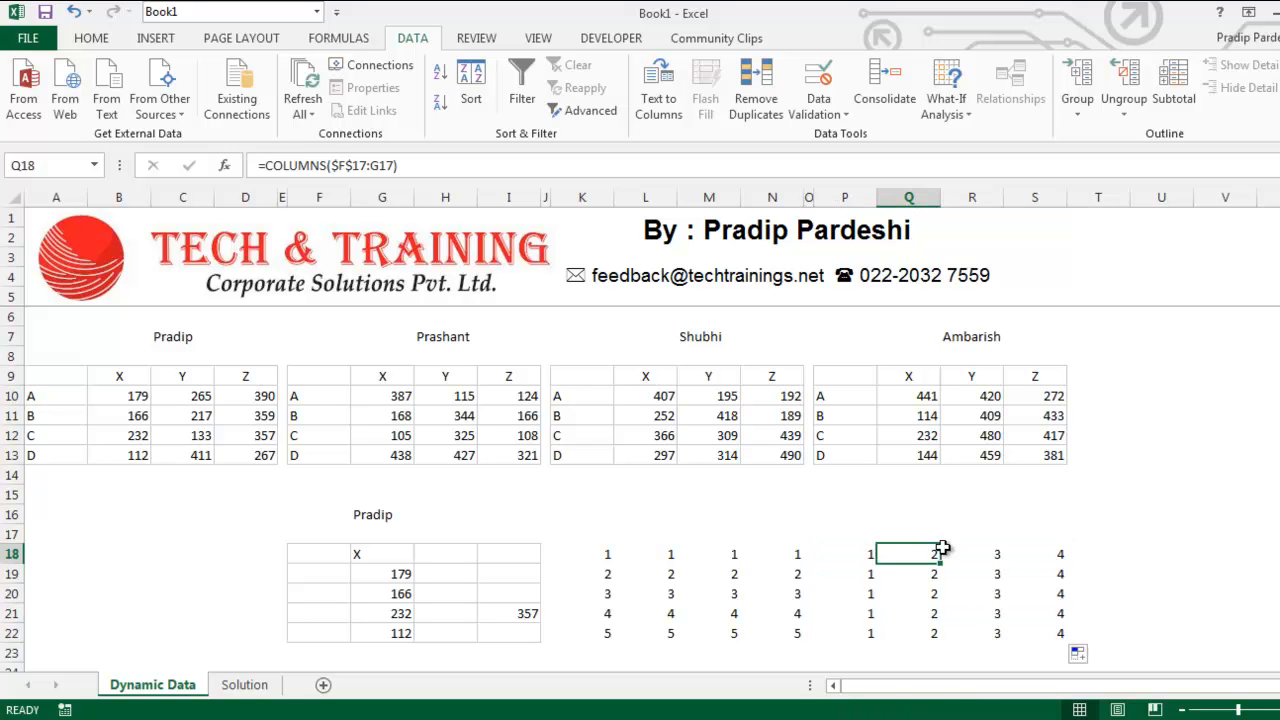
pyautogui.click(996, 554)
pyautogui.click(1032, 558)
# Put an outside border around the row-number block K18:N22 and around the column-number block P18:S22
pyautogui.moveTo(590, 555); pyautogui.dragTo(846, 633)
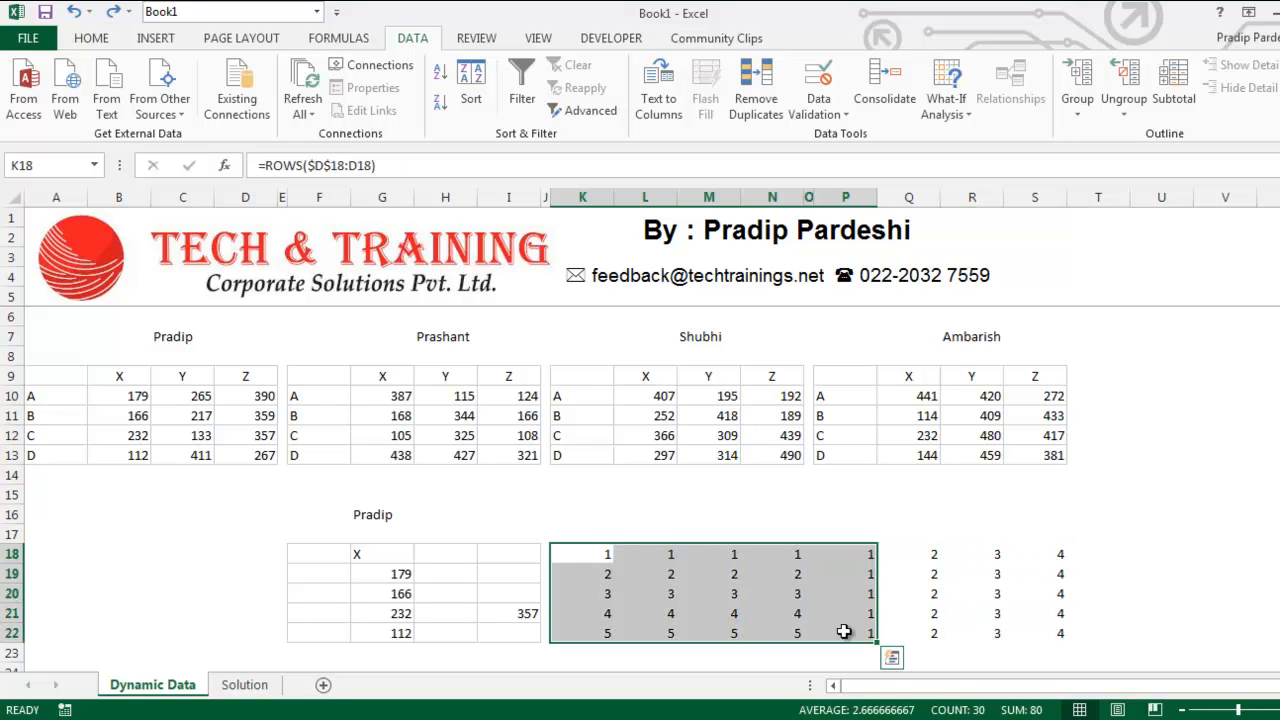
pyautogui.moveTo(595, 556); pyautogui.dragTo(810, 635)
pyautogui.moveTo(866, 556); pyautogui.dragTo(1023, 628)
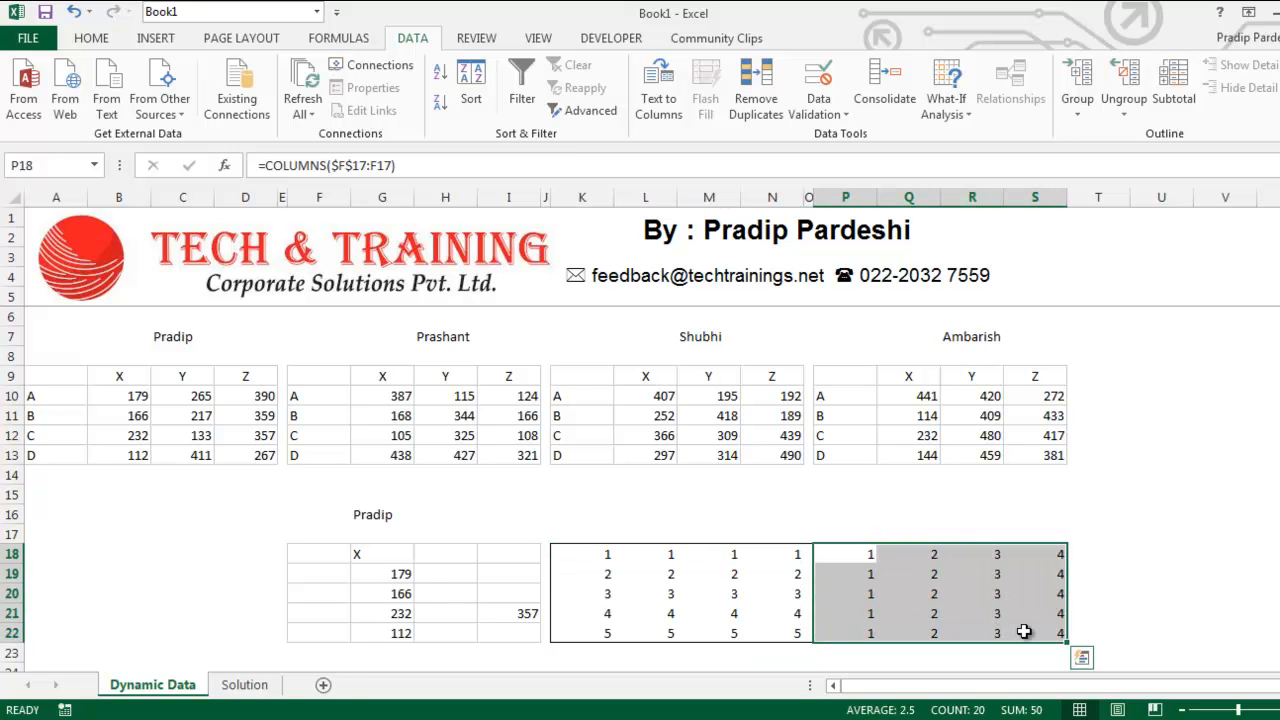
pyautogui.moveTo(595, 556); pyautogui.dragTo(783, 630)
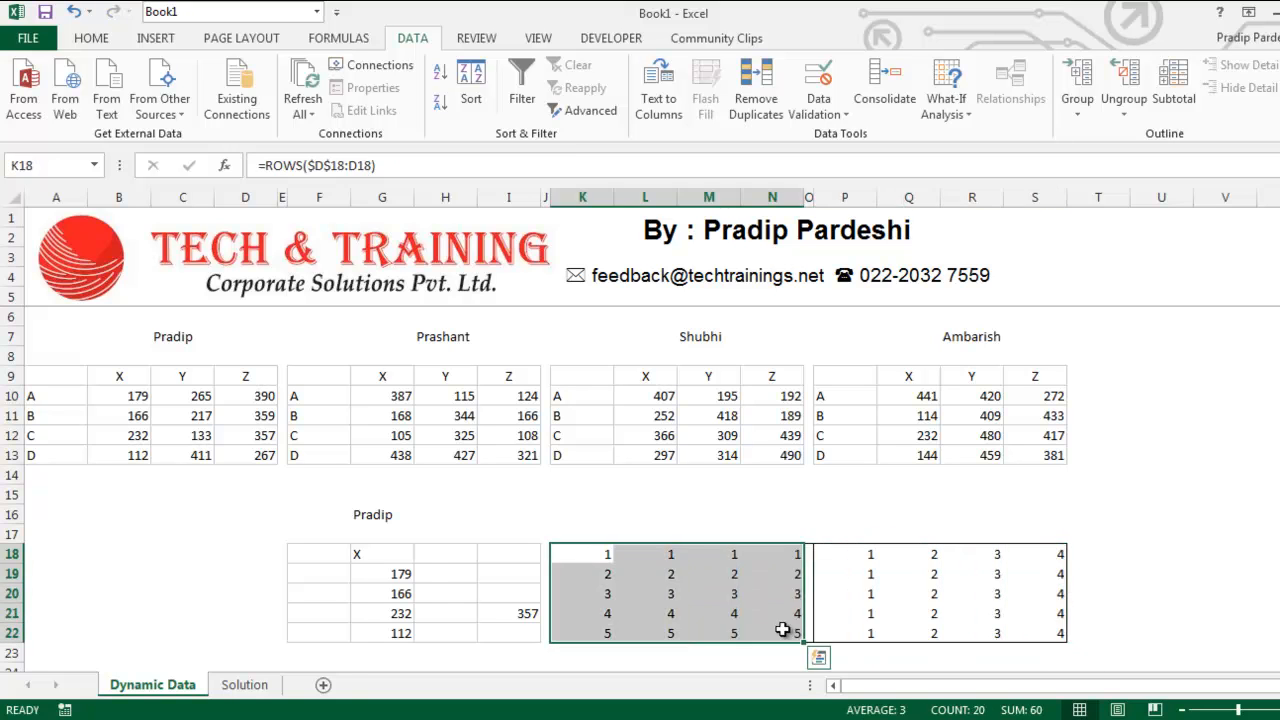
pyautogui.click(913, 572)
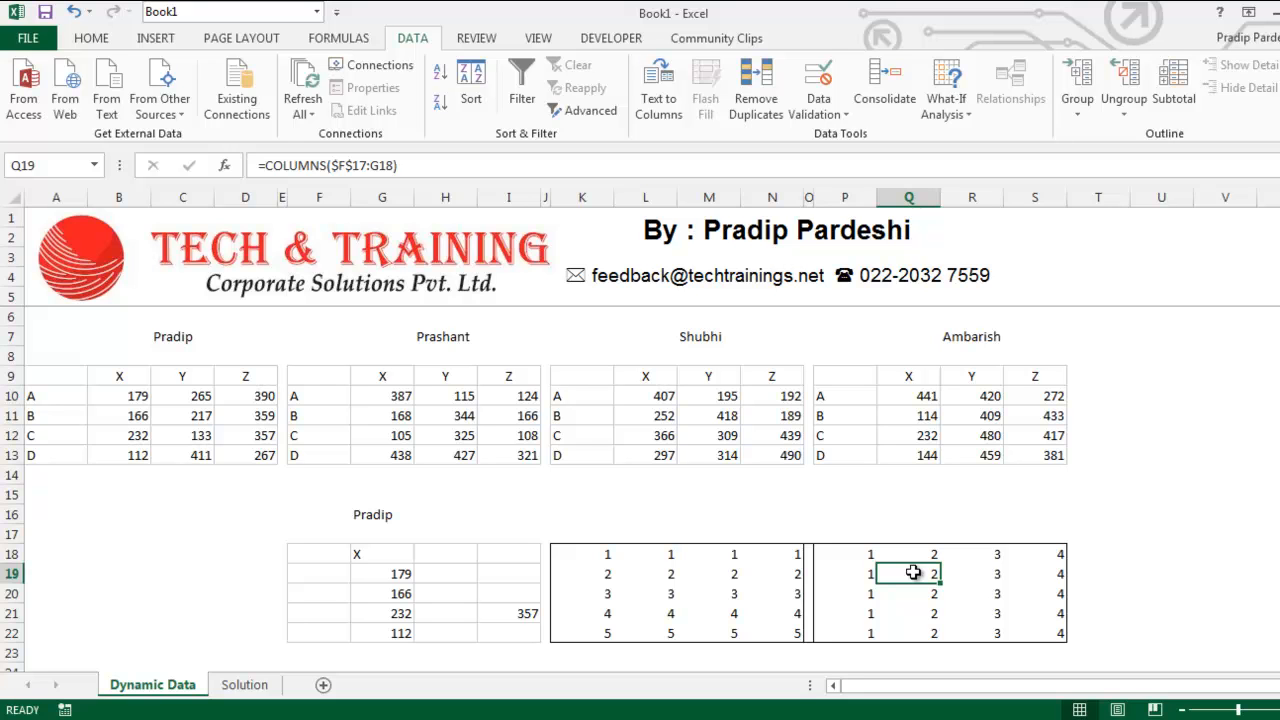
# Clear the contents of F18:I22 and set G16 to the name of the second person's table
pyautogui.moveTo(310, 556); pyautogui.dragTo(503, 633)
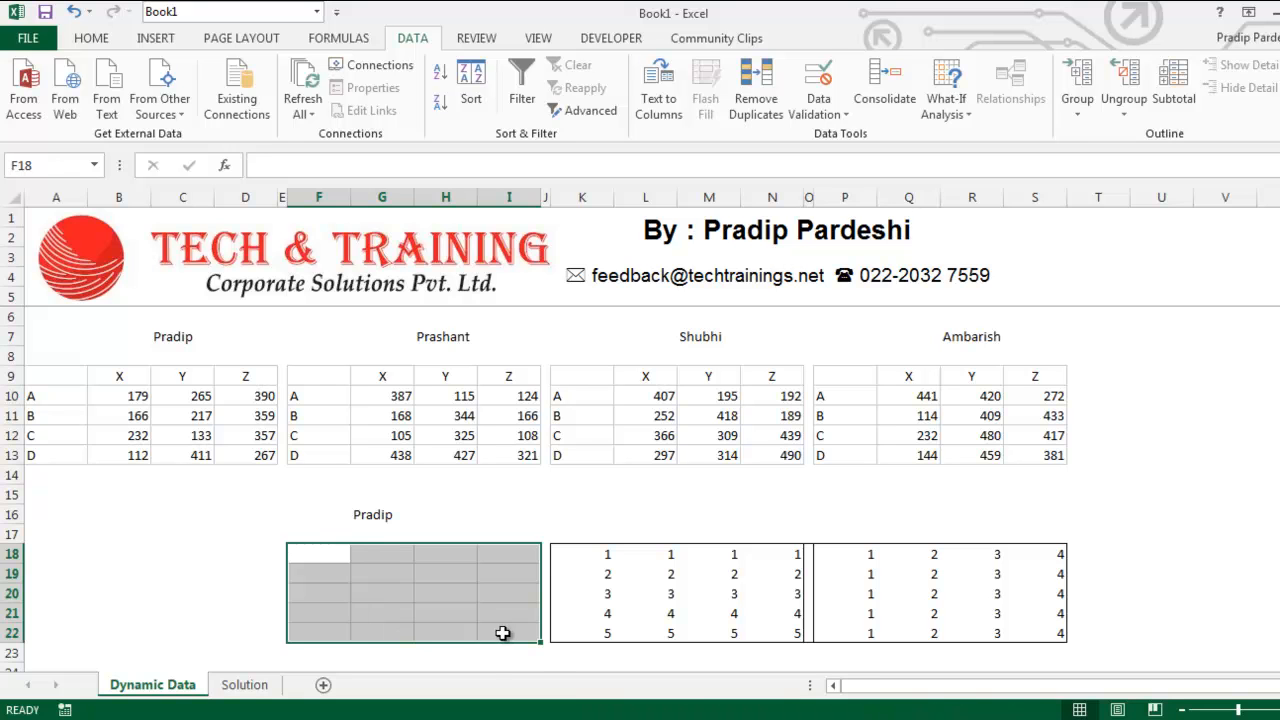
pyautogui.press('Delete')
pyautogui.click(318, 551)
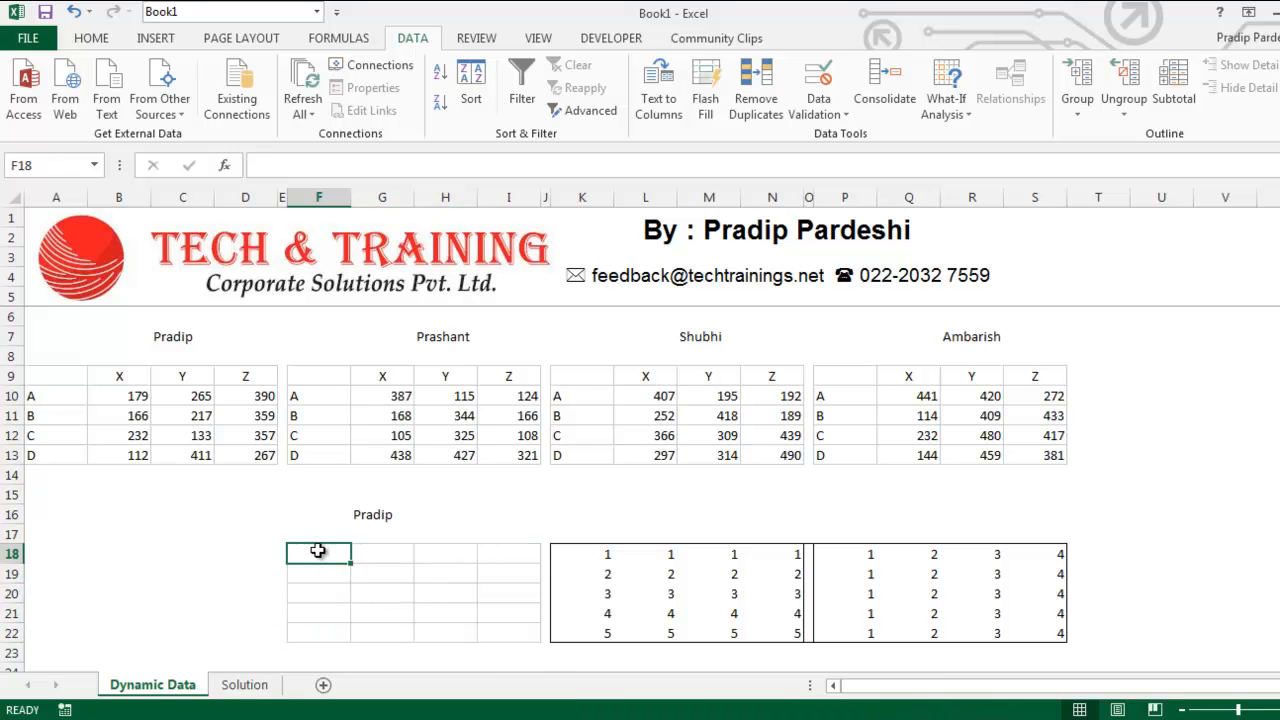
pyautogui.hotkey('ctrl', 'z')
# Start an INDEX formula in F18 with the second person's table as the absolute array $F$9:$I$13
pyautogui.write('=ind')
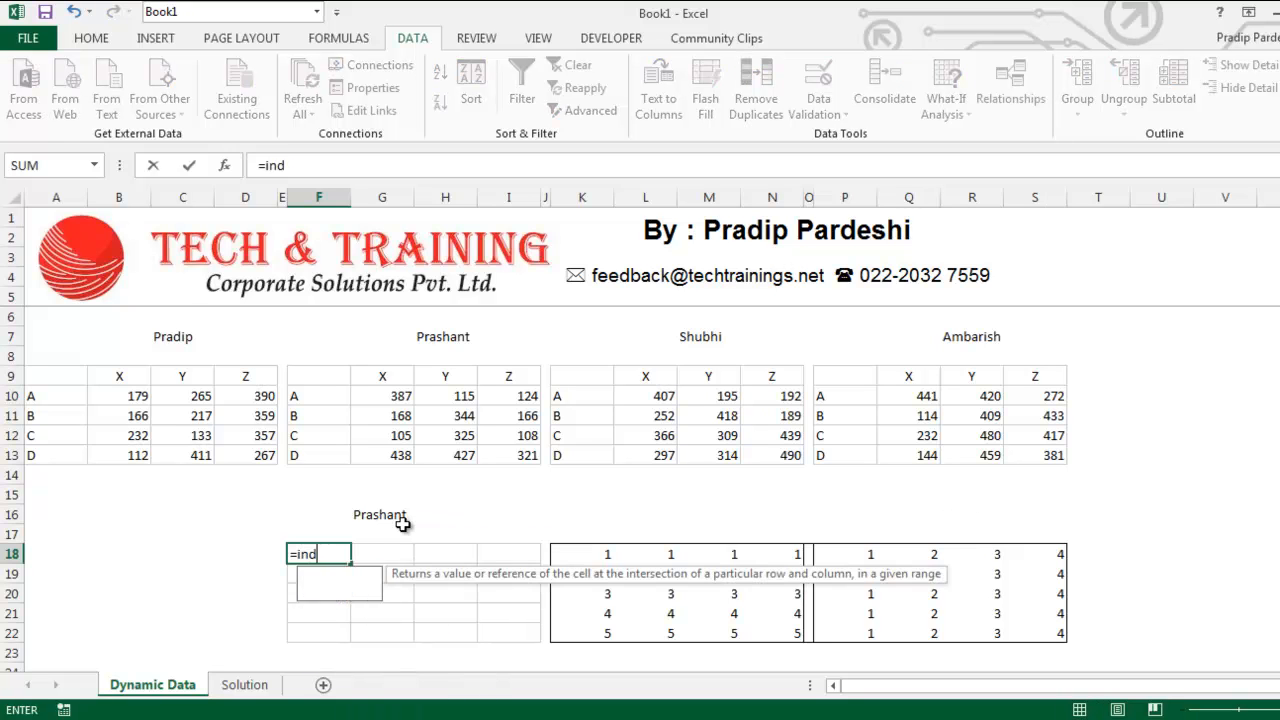
pyautogui.write('ex')
pyautogui.press('Tab')
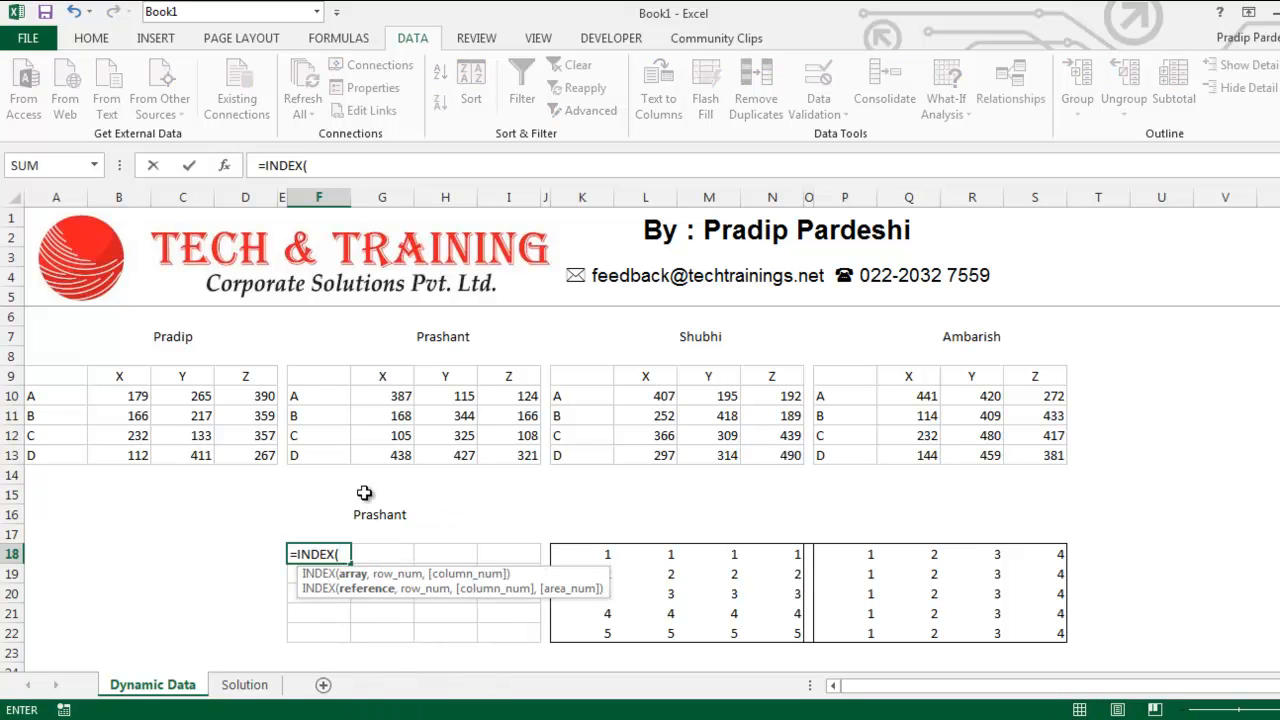
pyautogui.moveTo(314, 372); pyautogui.dragTo(510, 458)
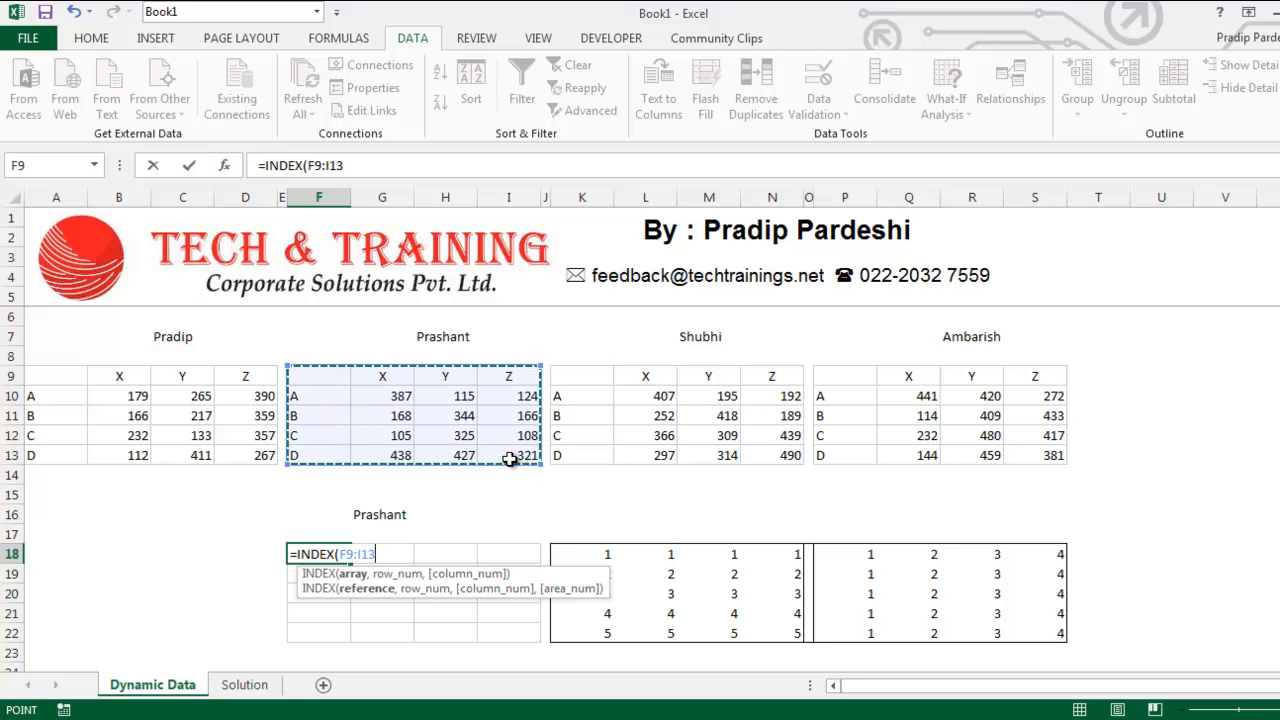
pyautogui.press('F4')
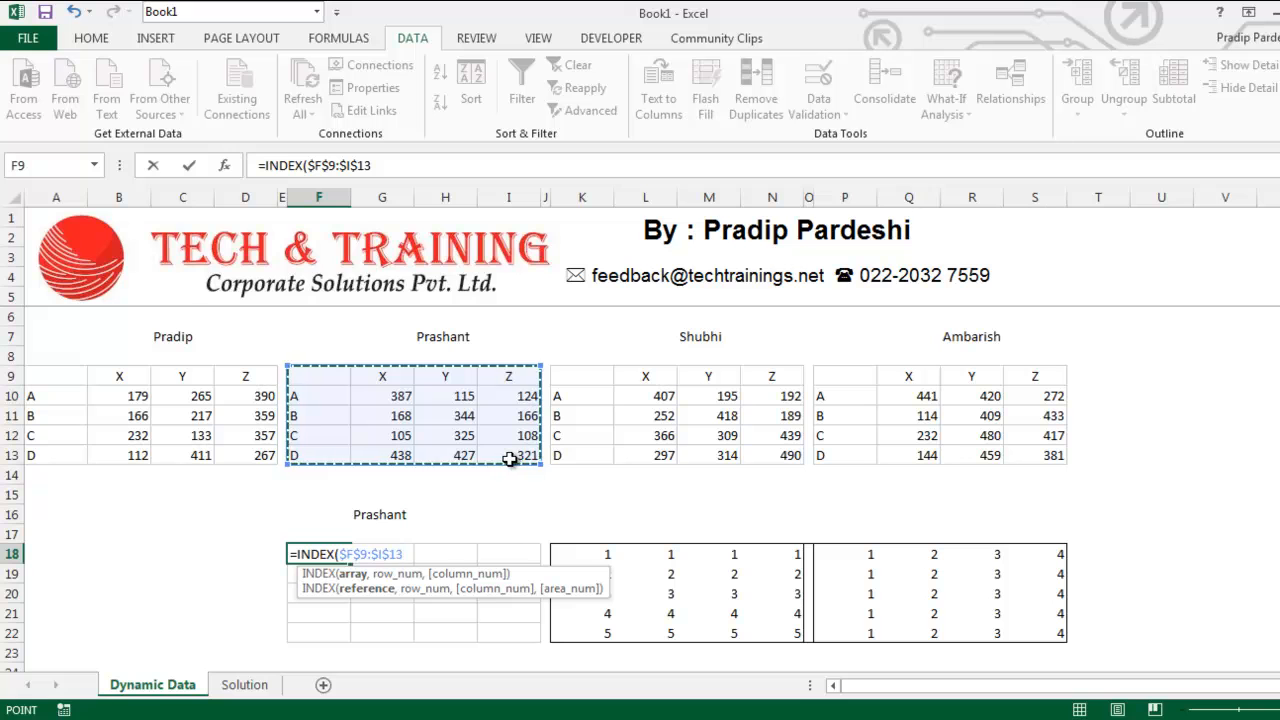
# Add ROWS($D$18:D18) as the row number argument of F18's INDEX formula
pyautogui.write(',rows')
pyautogui.press('Tab')
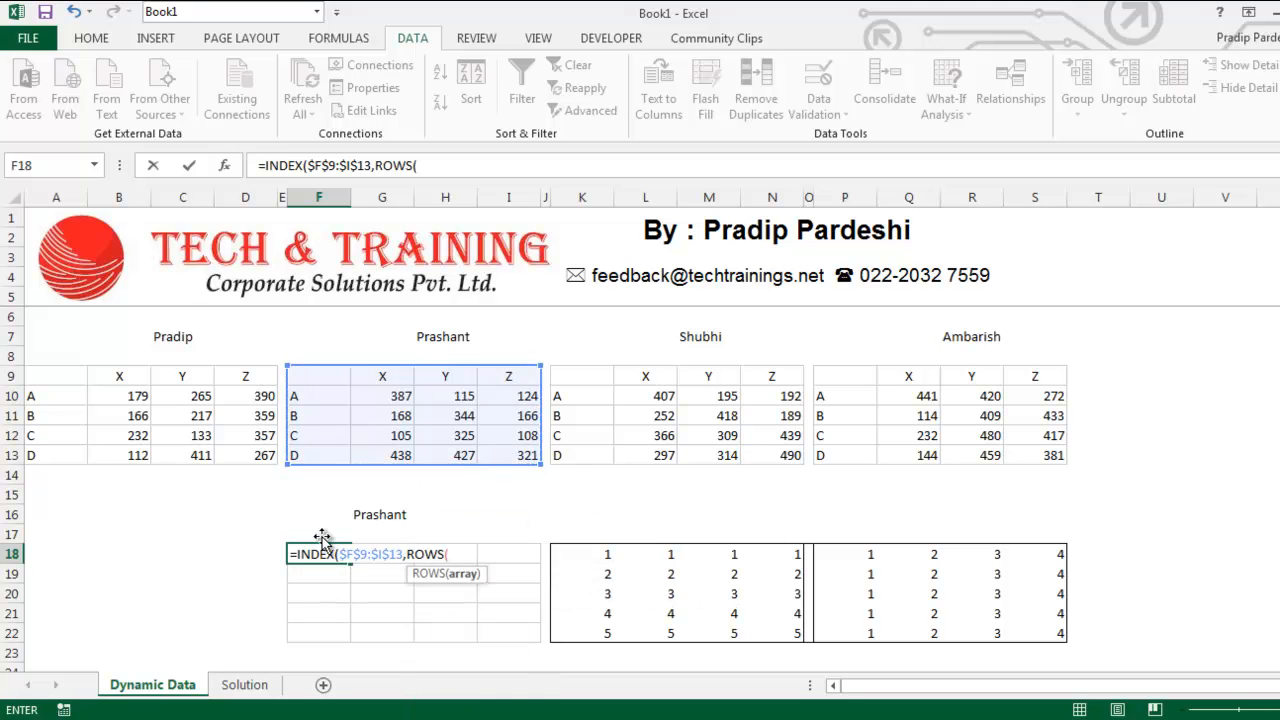
pyautogui.click(249, 556)
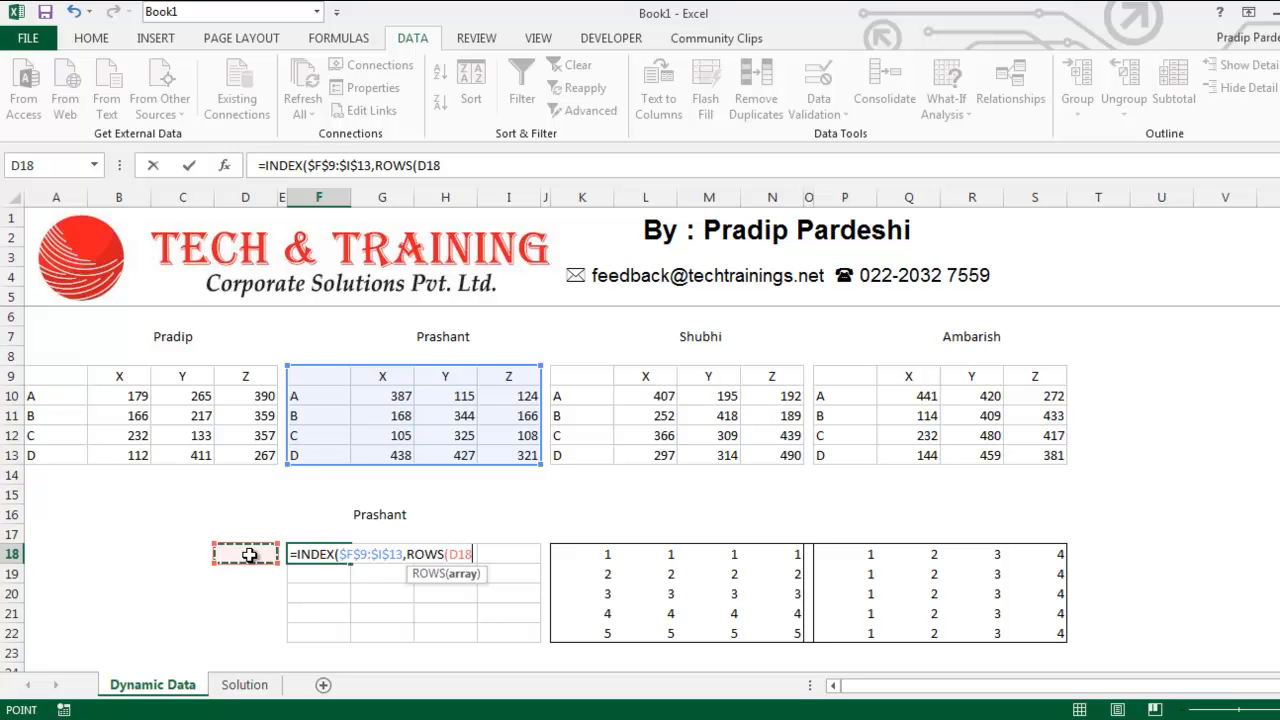
pyautogui.press('F8')
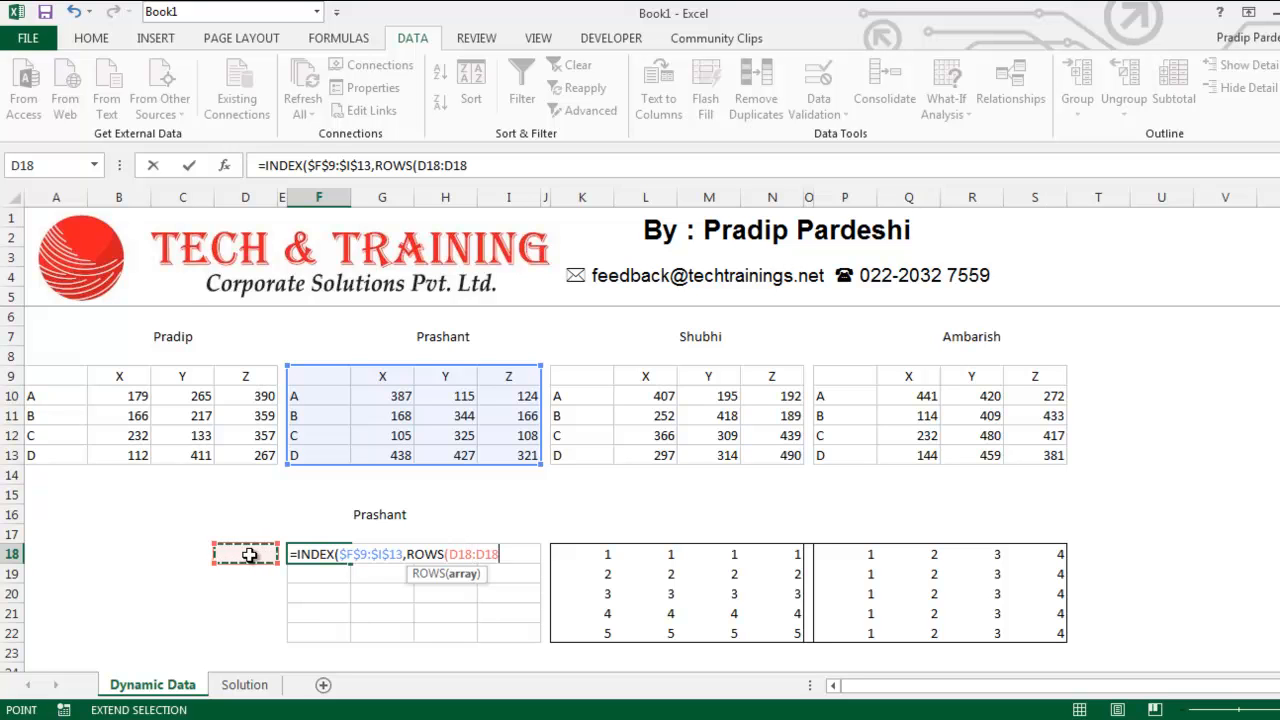
pyautogui.click(460, 553)
pyautogui.press('F4')
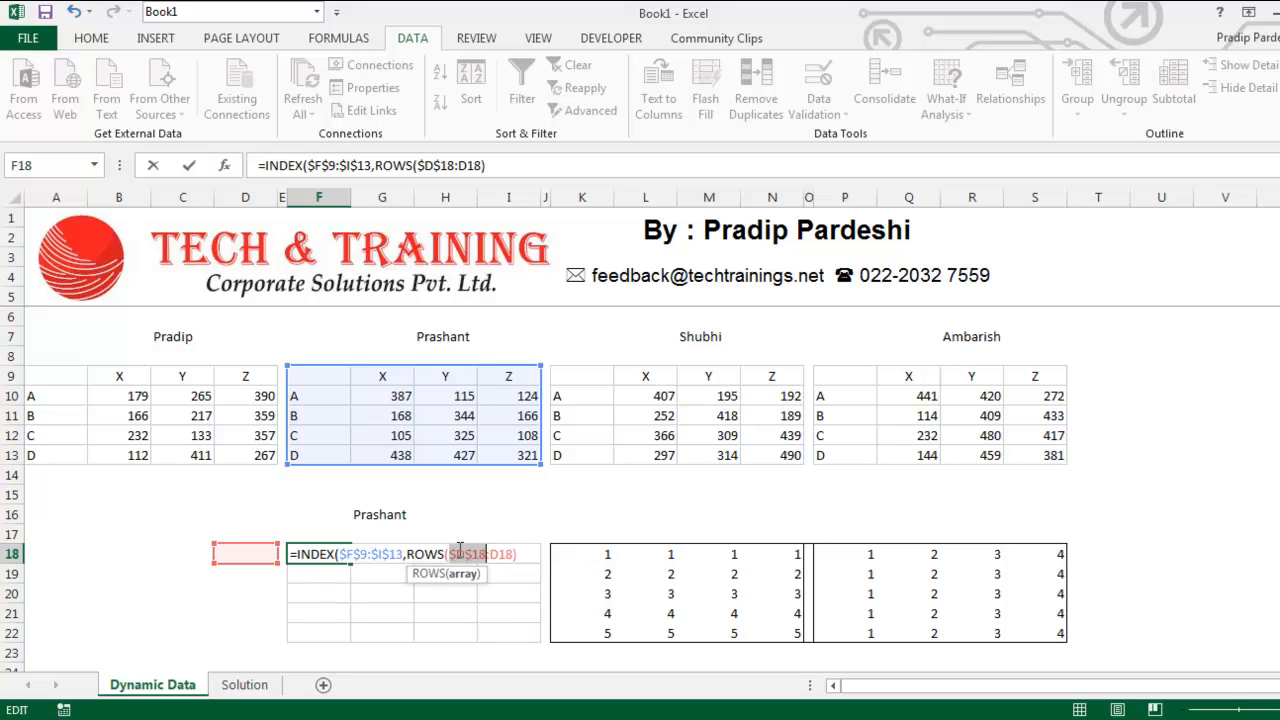
# Add COLUMNS($F$17:F17) as the column number argument of F18's INDEX formula and enter the formula
pyautogui.click(522, 556)
pyautogui.write('),columns')
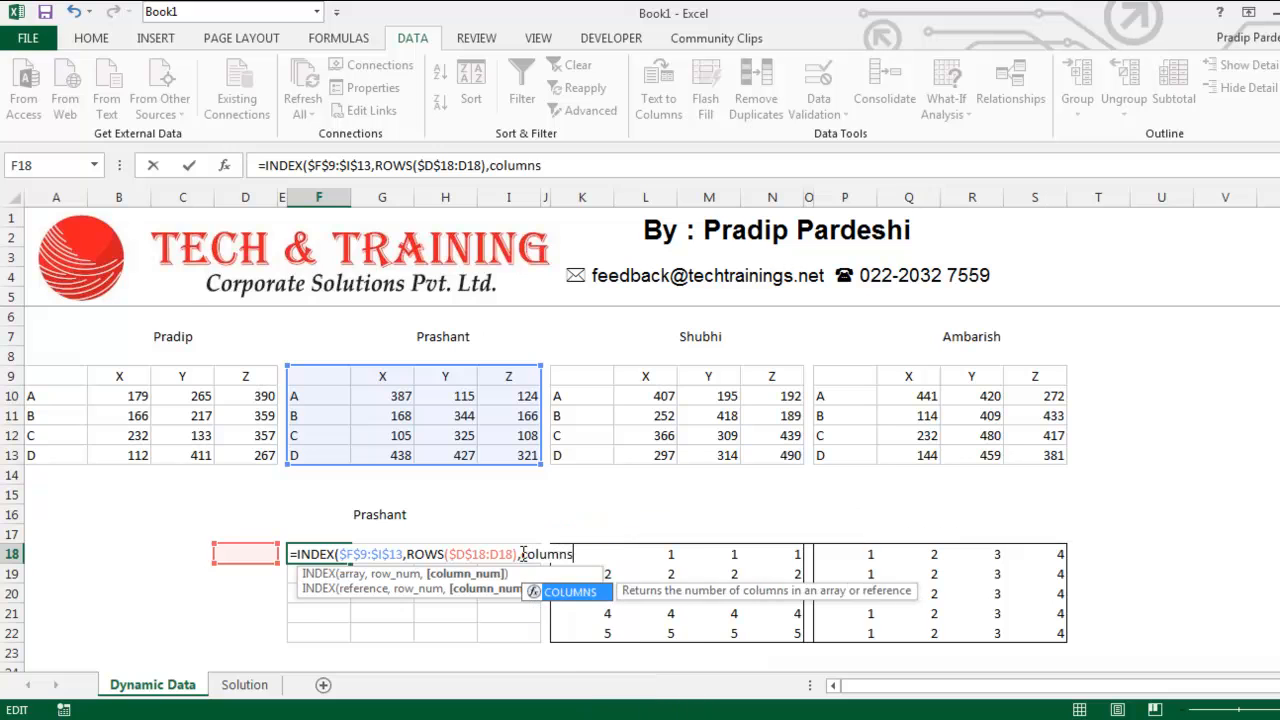
pyautogui.press('Tab')
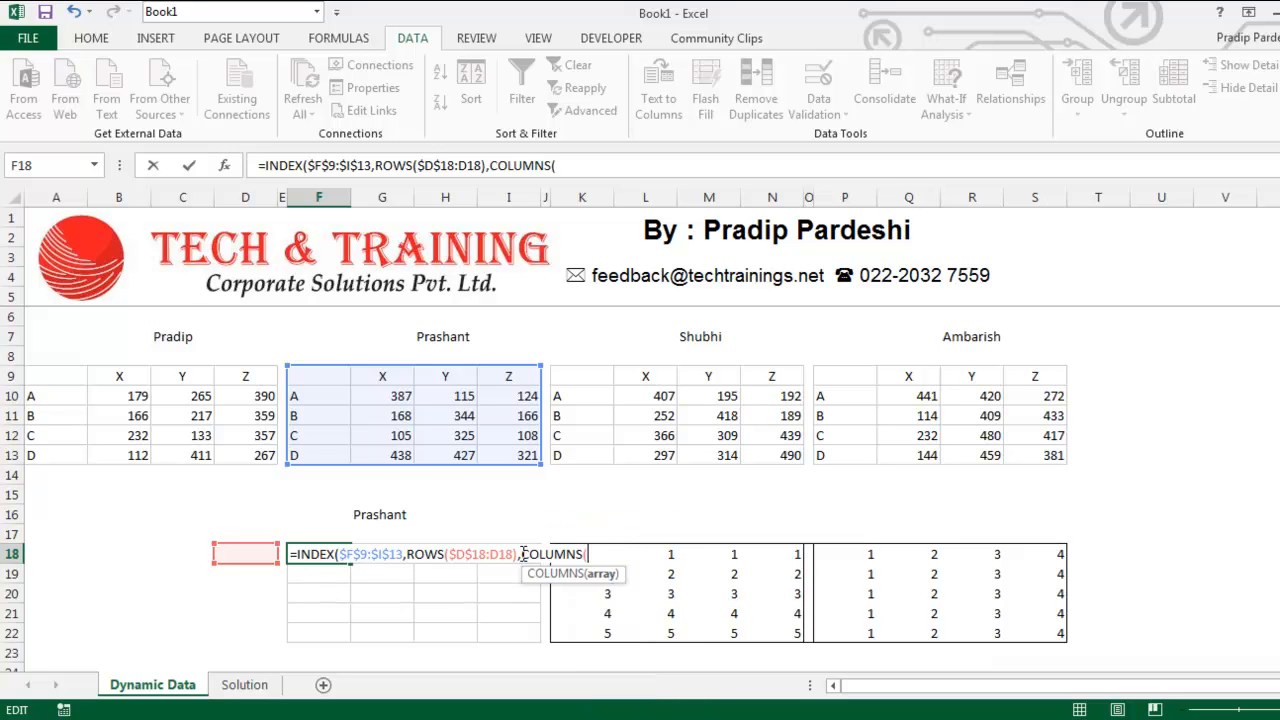
pyautogui.click(307, 530)
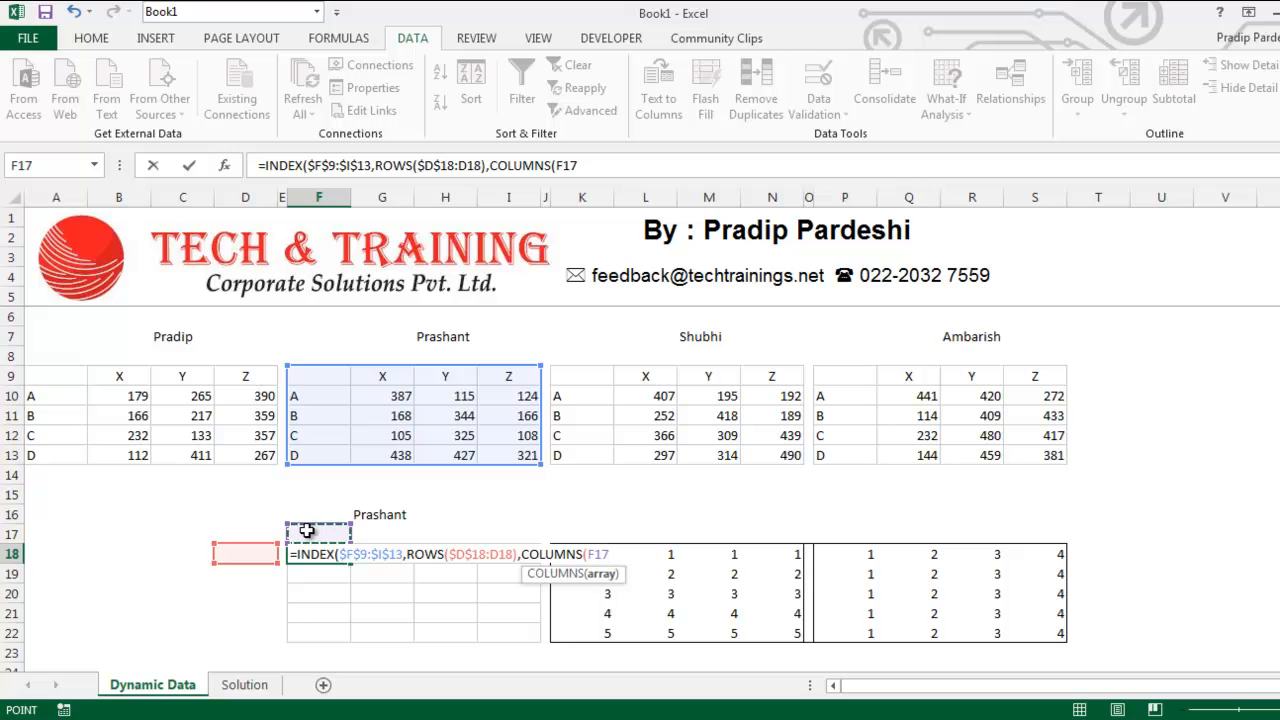
pyautogui.press('F8')
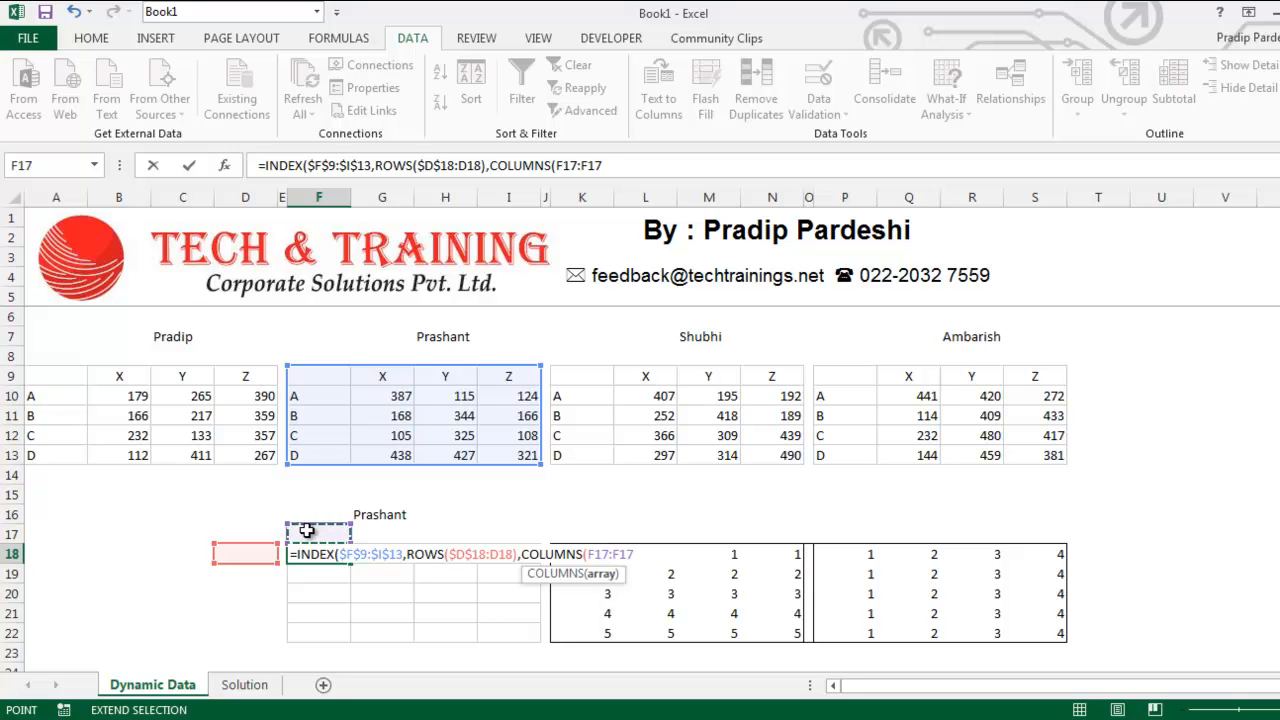
pyautogui.write(')')
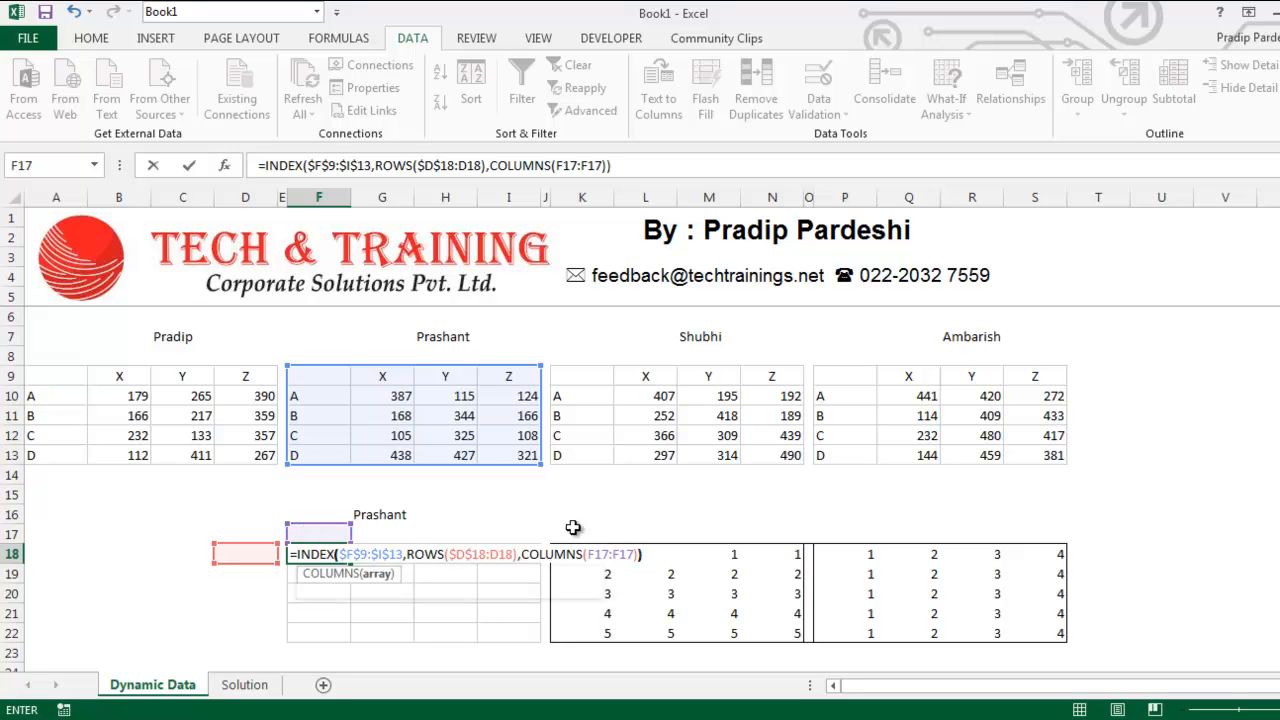
pyautogui.click(598, 554)
pyautogui.press('F4')
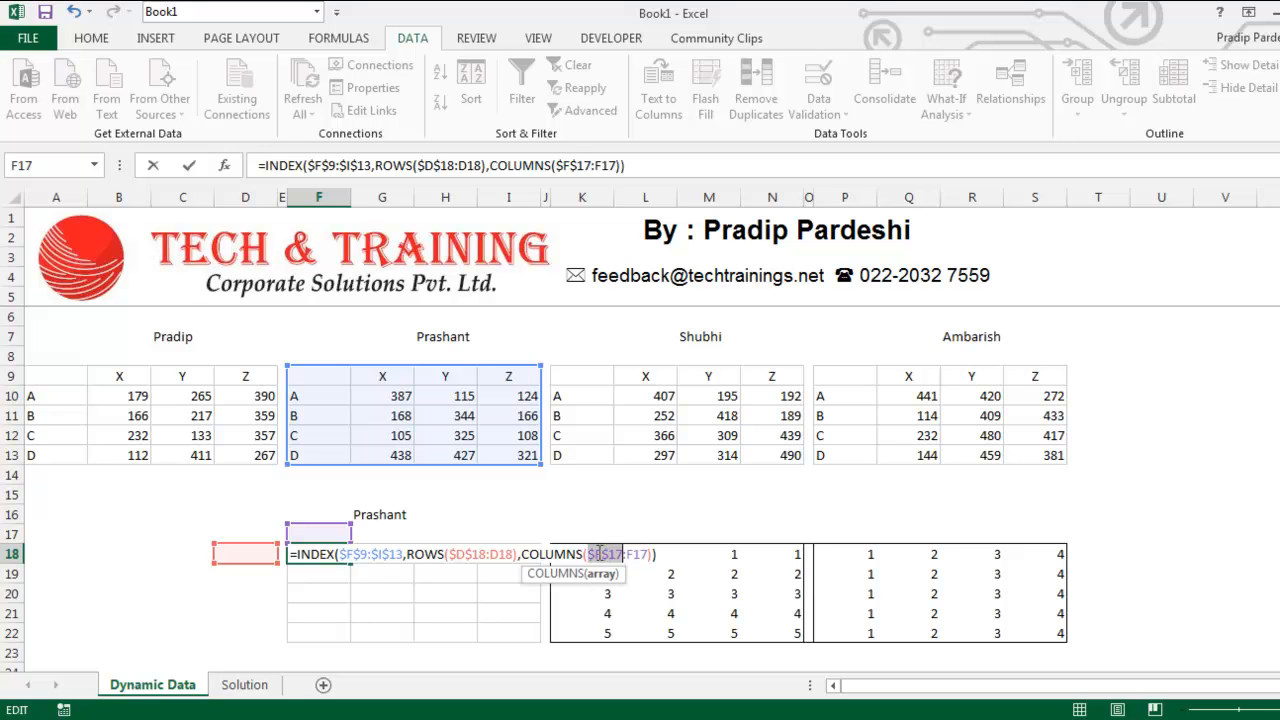
pyautogui.hotkey('ctrl', 'Return')
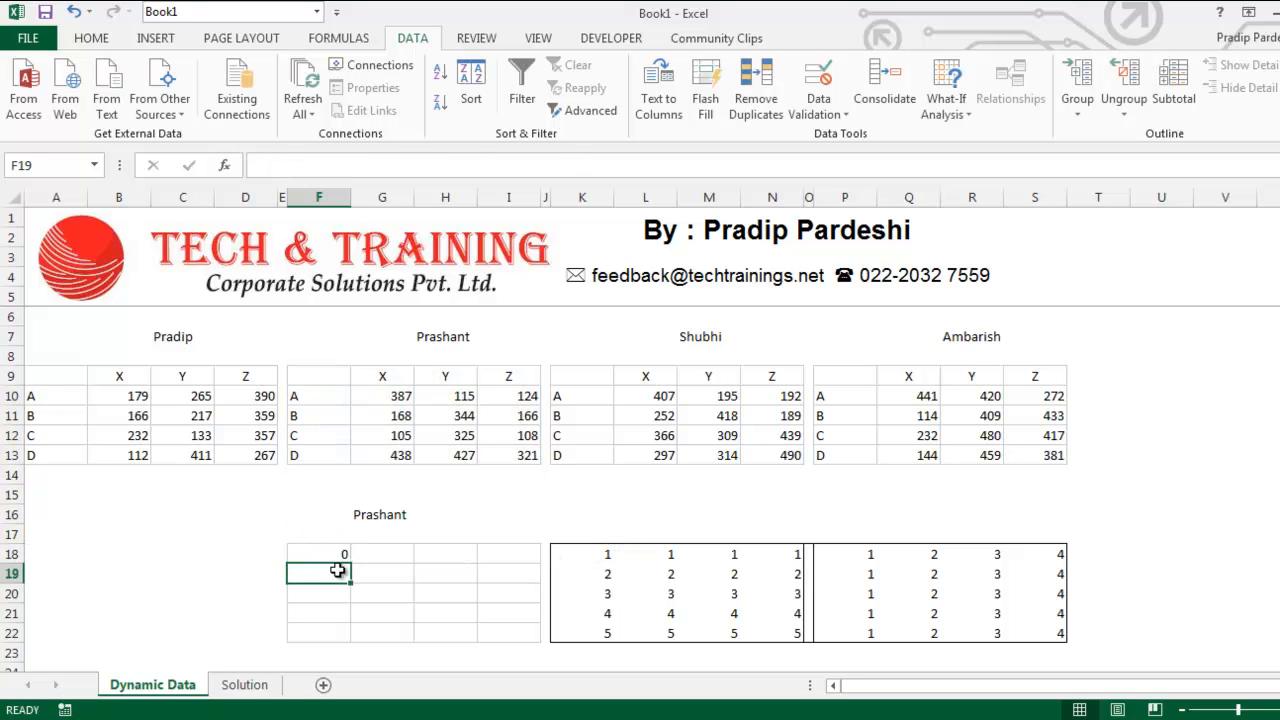
# Fill F18's INDEX formula through F18:I22 and check the values in G19:I22
pyautogui.moveTo(350, 564); pyautogui.dragTo(540, 640)
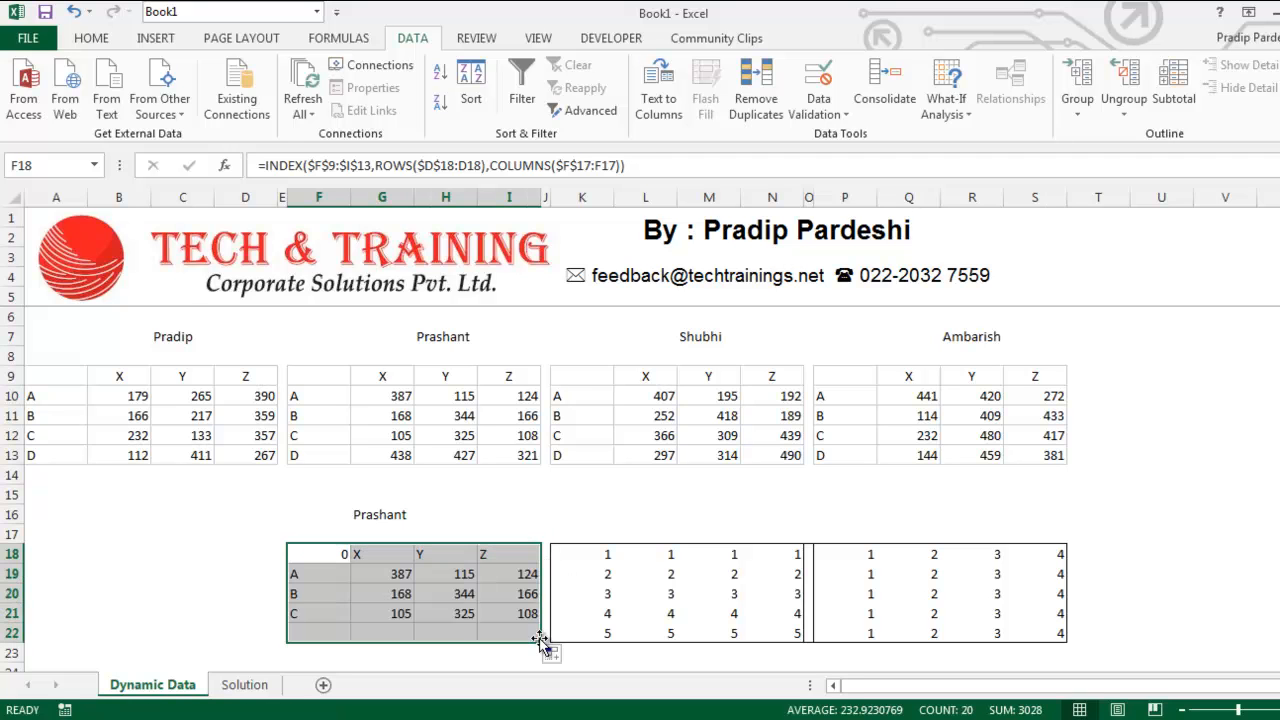
pyautogui.click(366, 574)
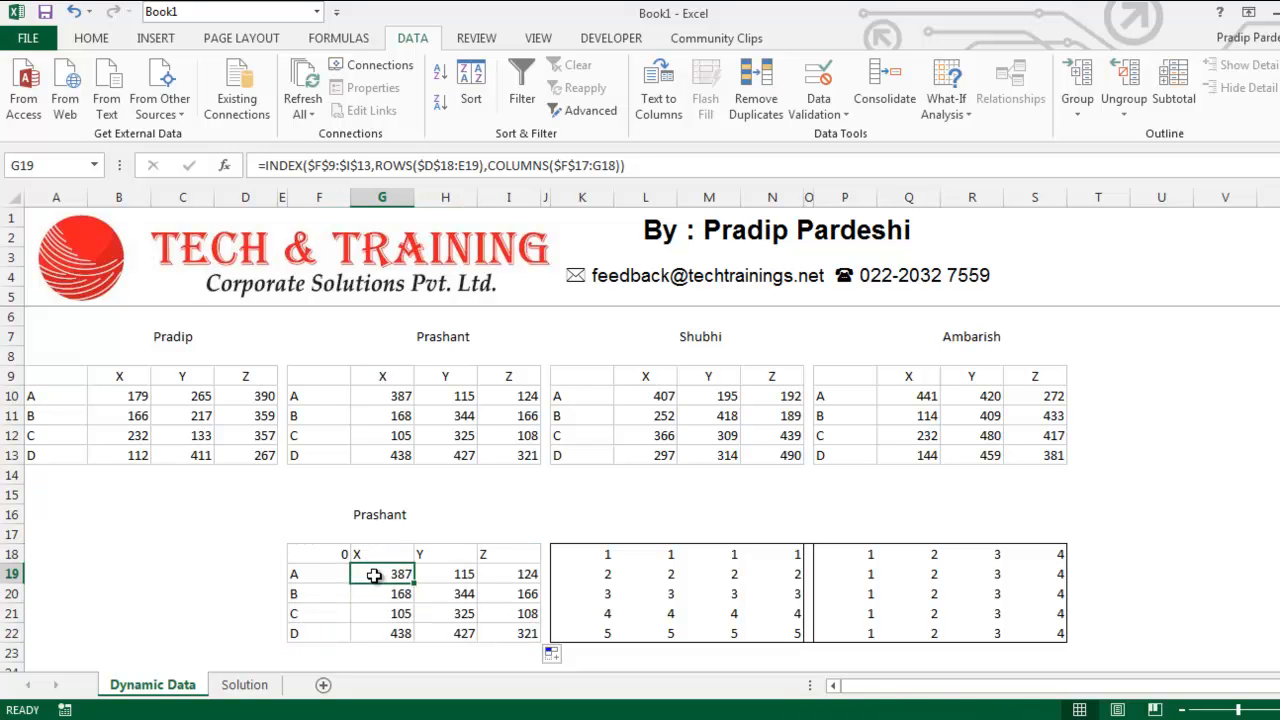
pyautogui.moveTo(366, 574); pyautogui.dragTo(510, 642)
# Set G16 to the first person's name, then check the table values and the INDEX formulas in G20 and F18
pyautogui.click(370, 515)
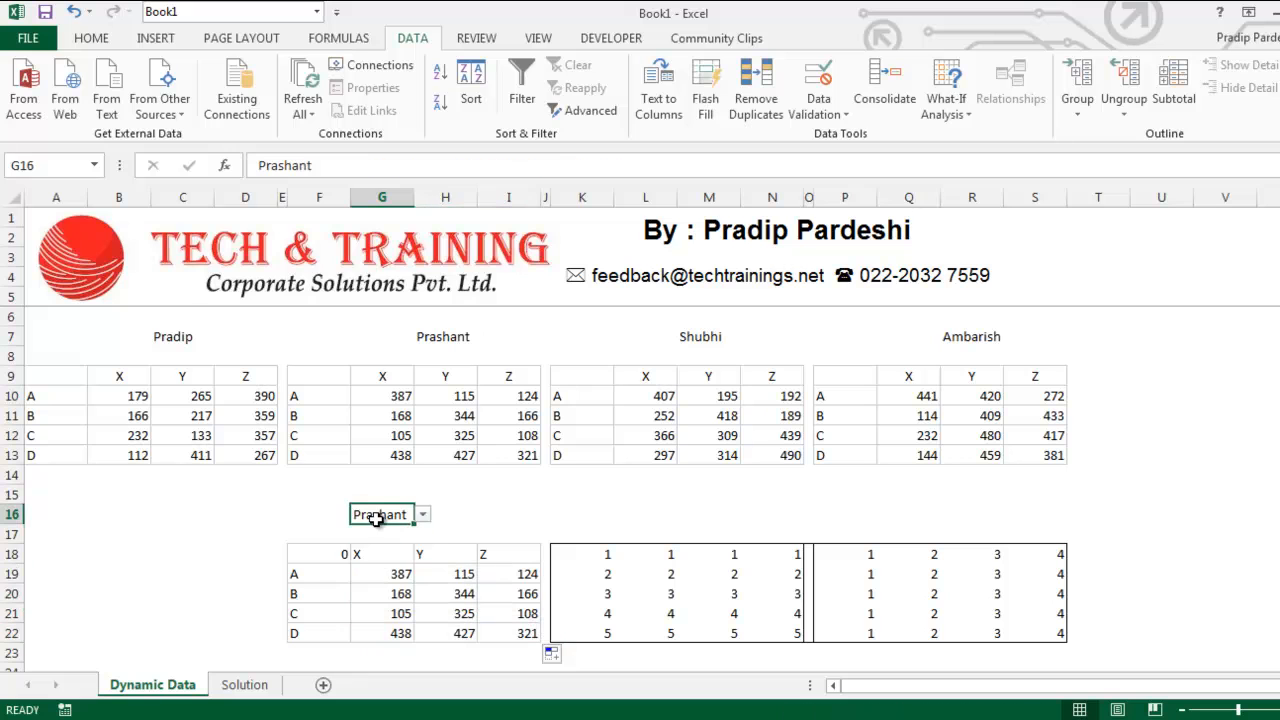
pyautogui.click(424, 515)
pyautogui.click(385, 528)
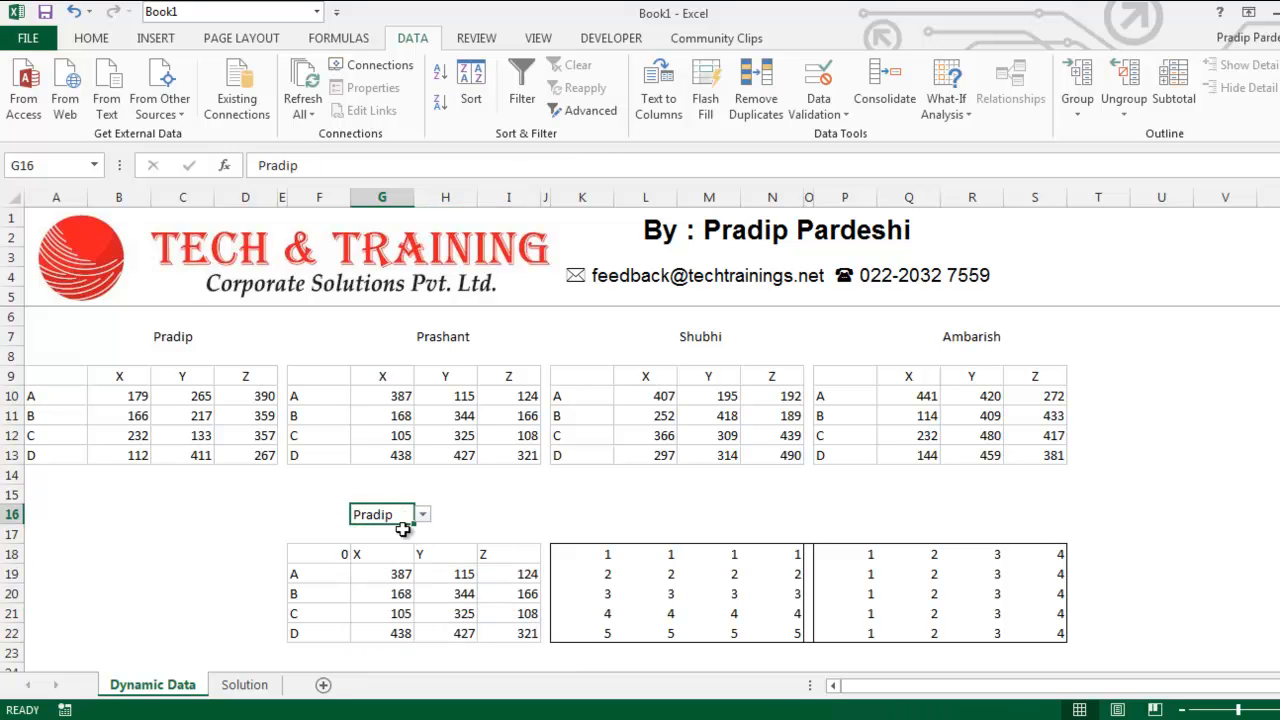
pyautogui.moveTo(398, 580); pyautogui.dragTo(493, 624)
pyautogui.click(386, 591)
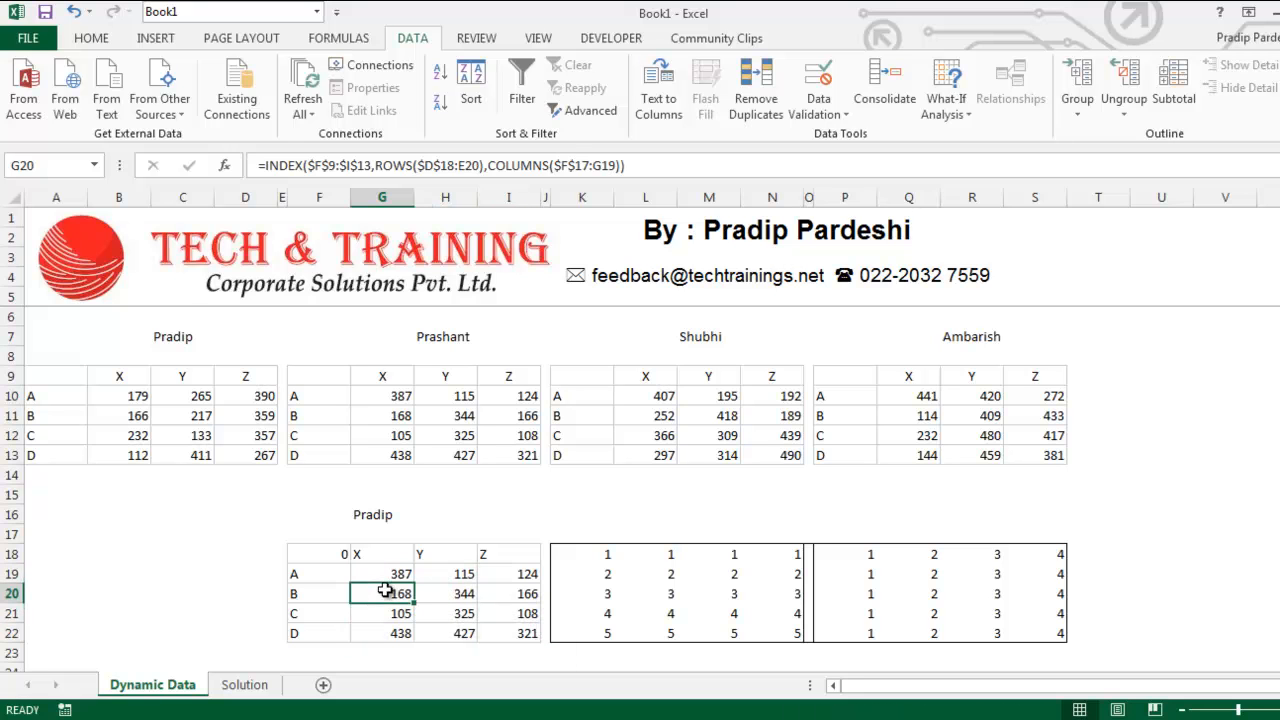
pyautogui.click(326, 556)
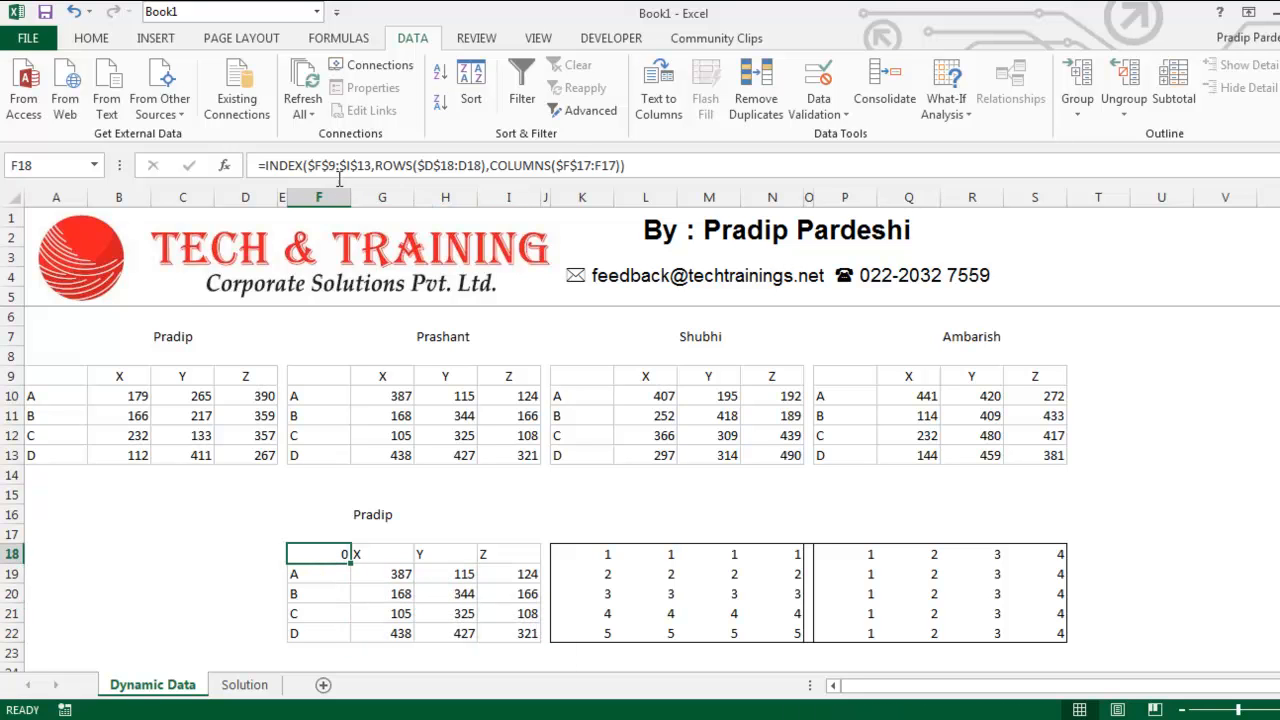
# Name the ranges A9:D13 and F9:I13 after the person shown above each table
pyautogui.moveTo(307, 166); pyautogui.dragTo(358, 166)
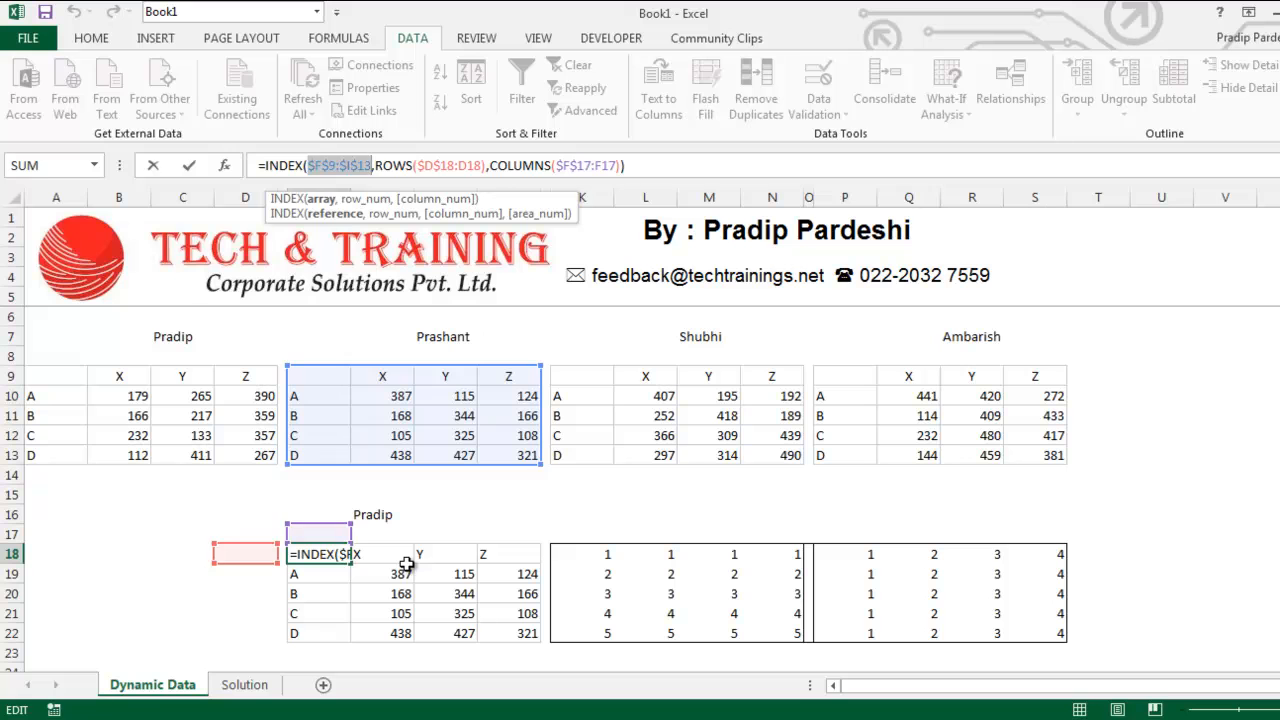
pyautogui.hotkey('ctrl', 'Return')
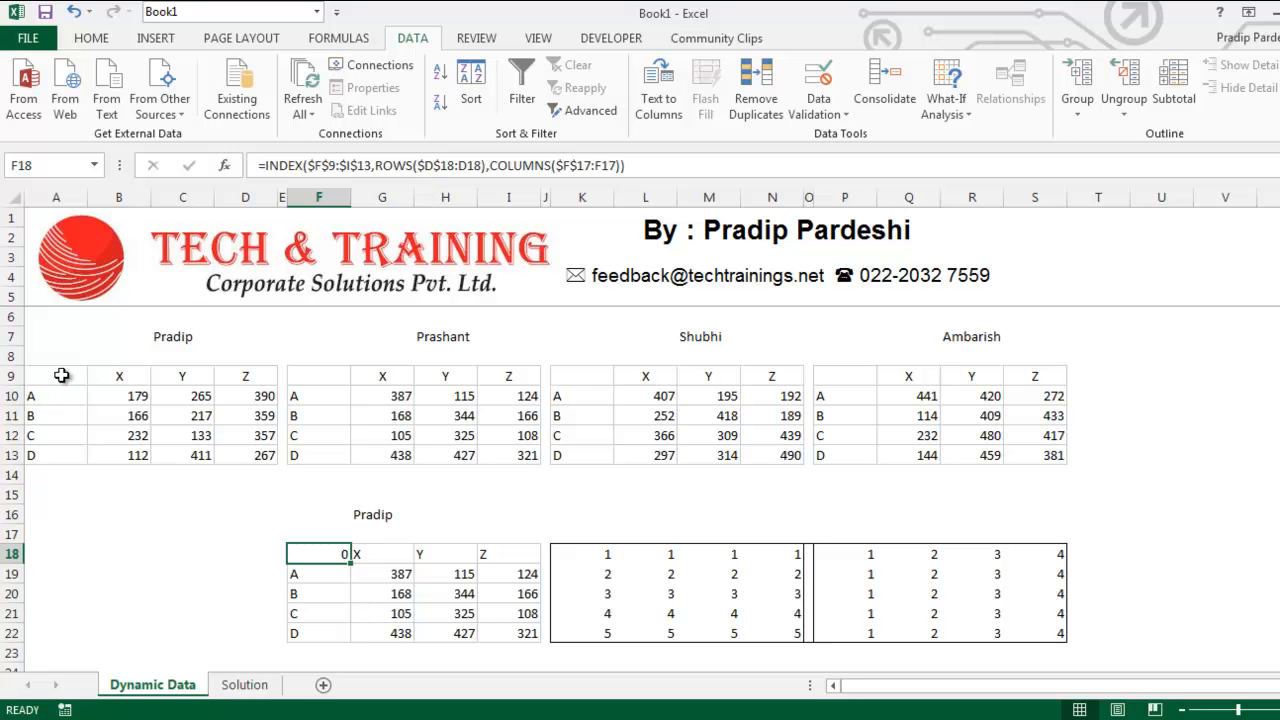
pyautogui.moveTo(50, 373); pyautogui.dragTo(262, 458)
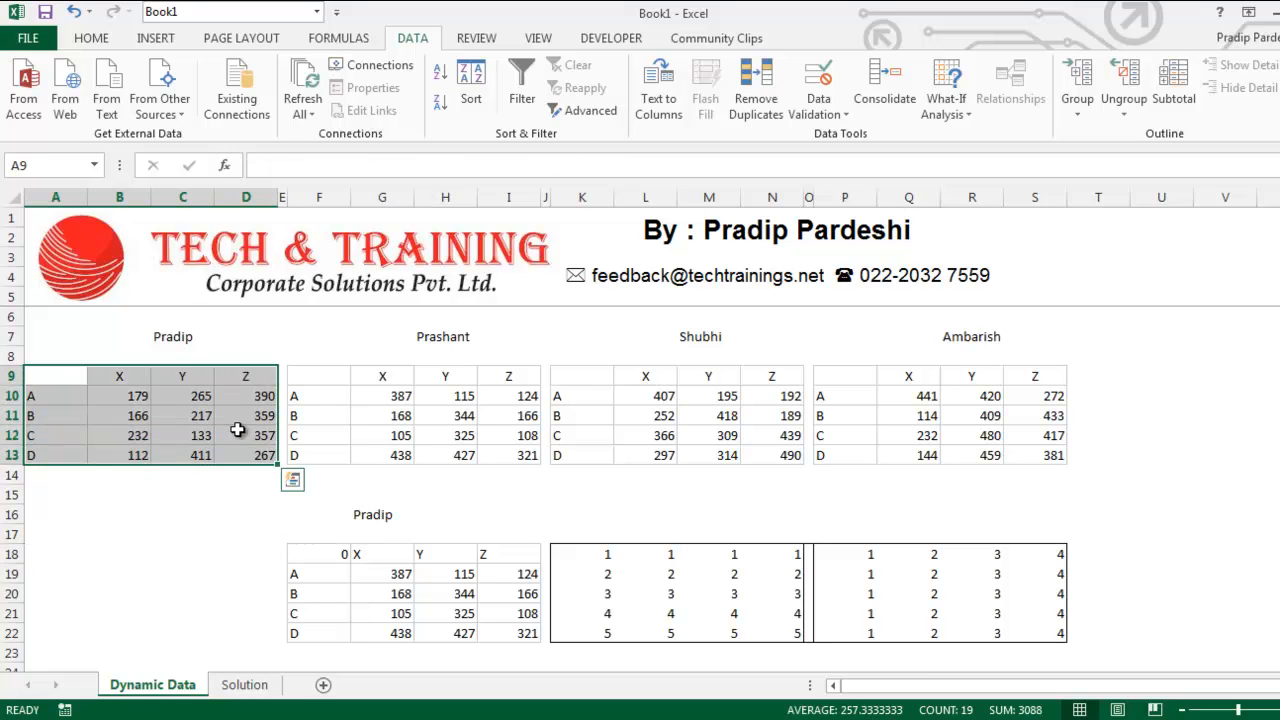
pyautogui.click(44, 166)
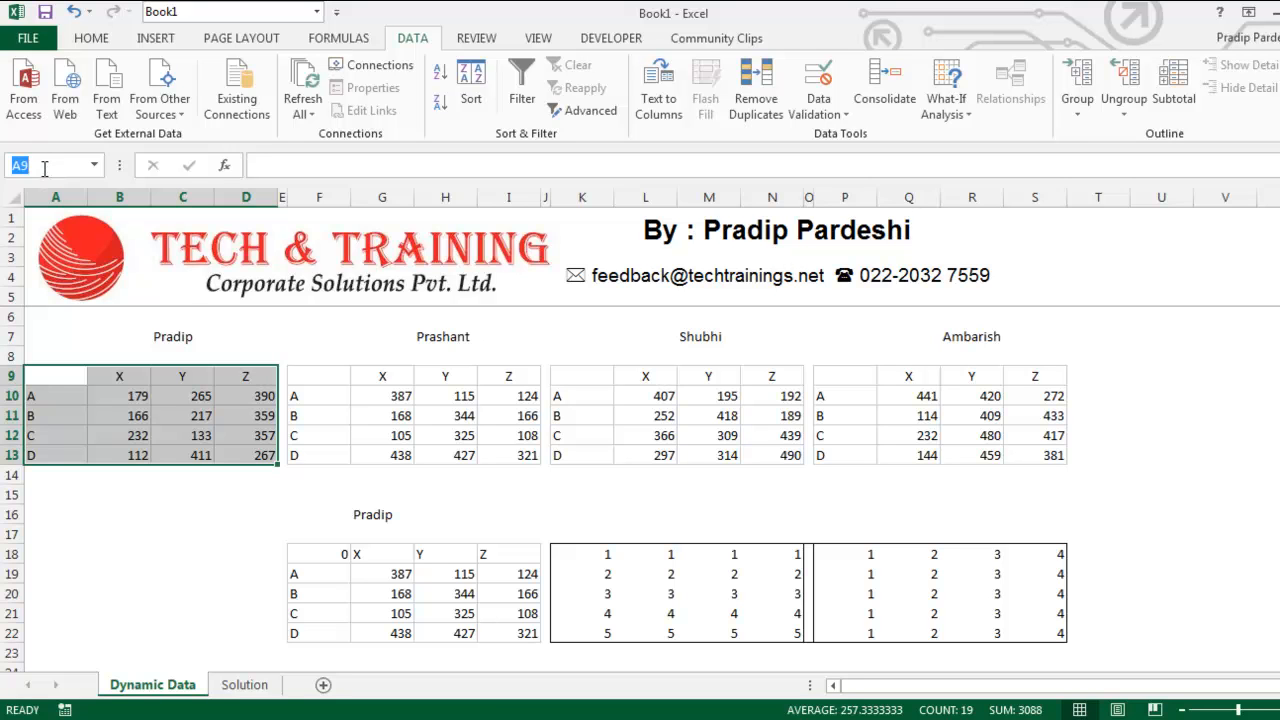
pyautogui.press('Return')
pyautogui.moveTo(318, 376); pyautogui.dragTo(500, 457)
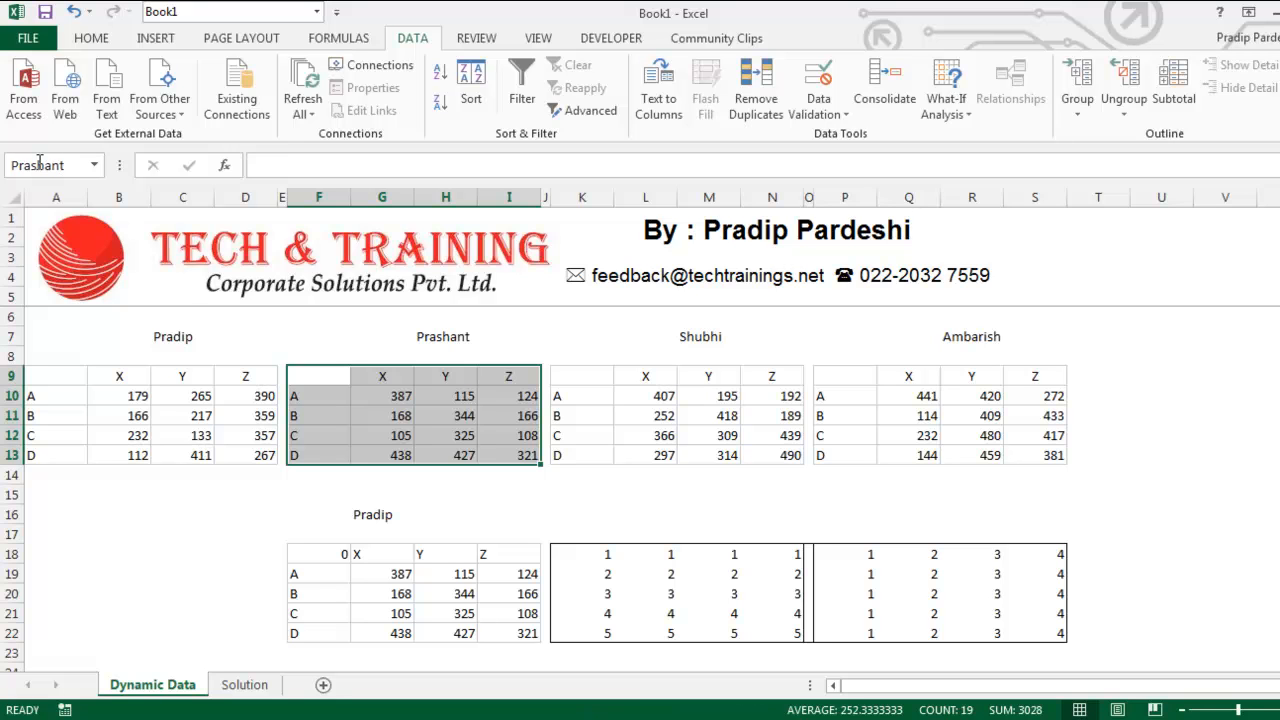
# Name the ranges K9:N13 and P9:S13 after the person shown above each table
pyautogui.moveTo(576, 371); pyautogui.dragTo(778, 457)
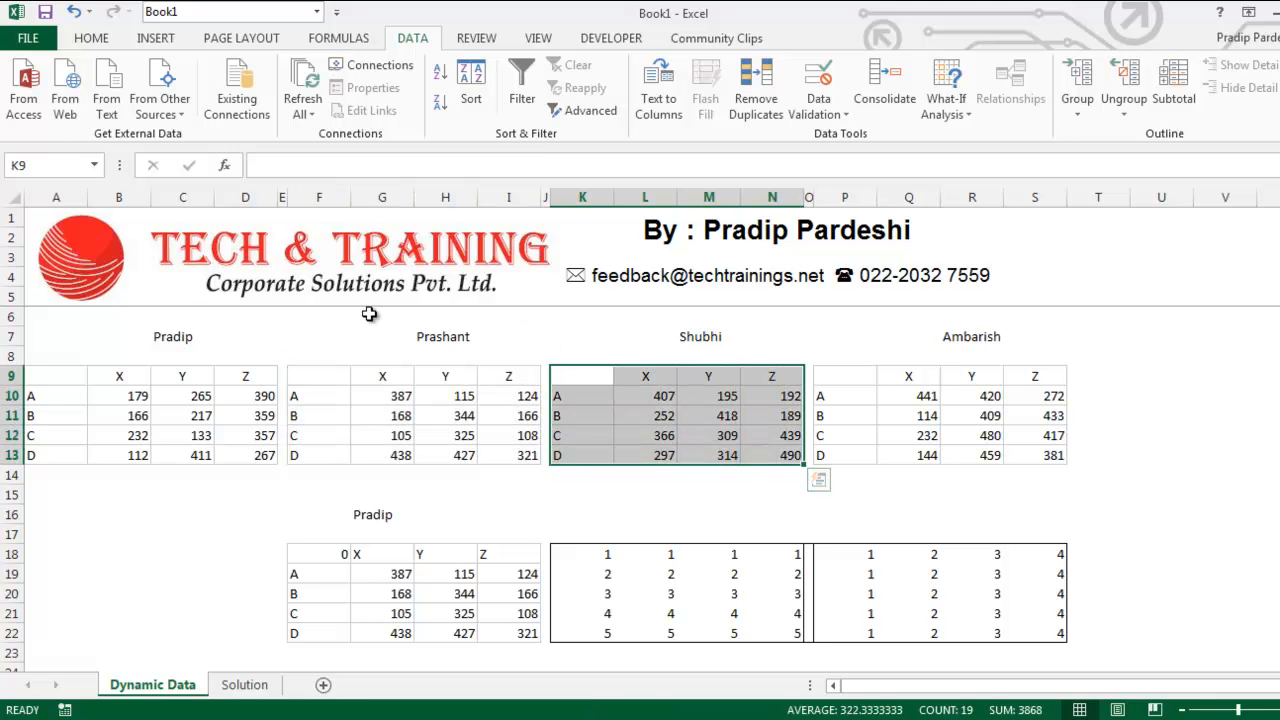
pyautogui.click(38, 170)
pyautogui.write('Shubhi')
pyautogui.press('Return')
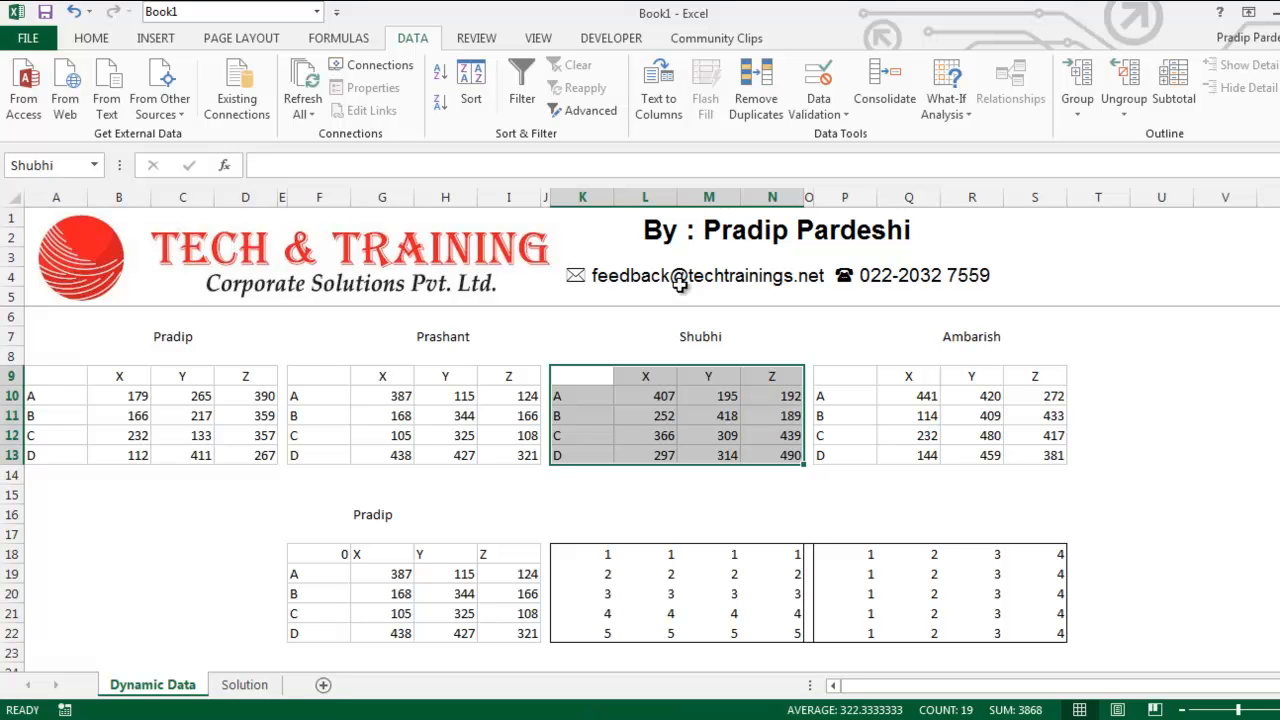
pyautogui.click(858, 377)
pyautogui.moveTo(858, 377); pyautogui.dragTo(1030, 453)
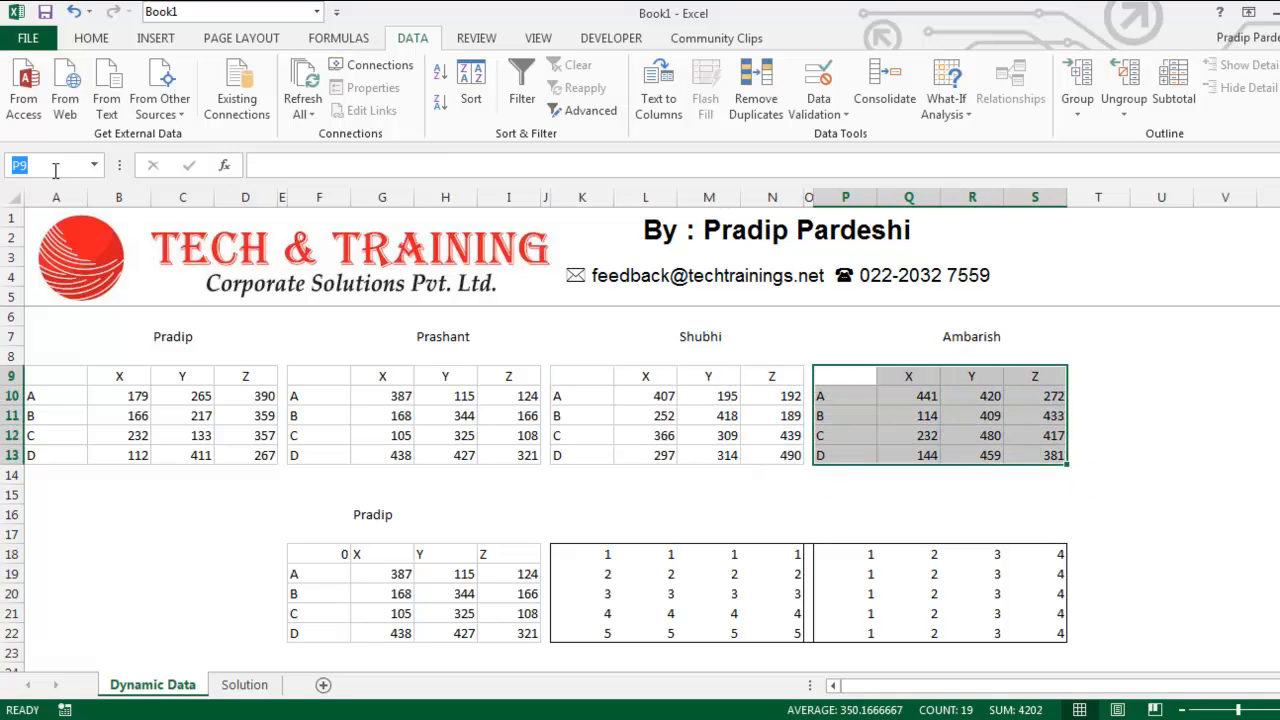
pyautogui.press('Return')
# Replace the array argument of F18's INDEX formula with the absolute reference $G$16
pyautogui.click(316, 555)
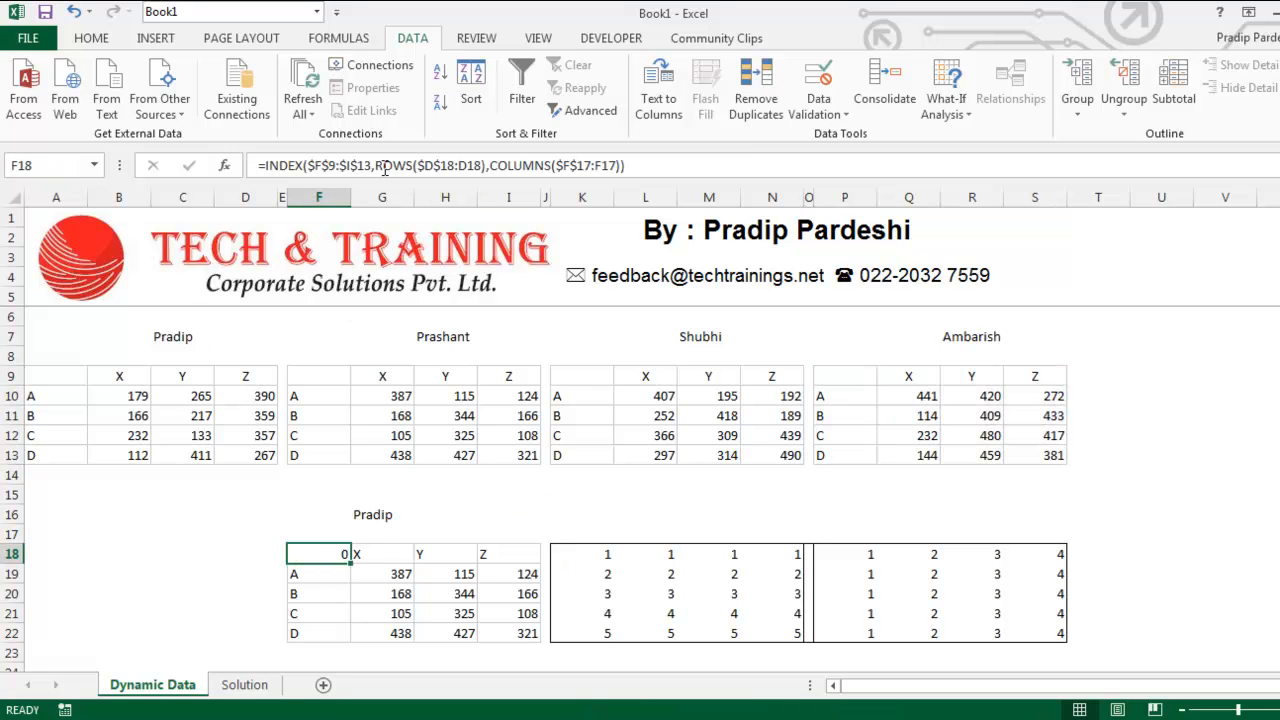
pyautogui.moveTo(373, 166); pyautogui.dragTo(324, 164)
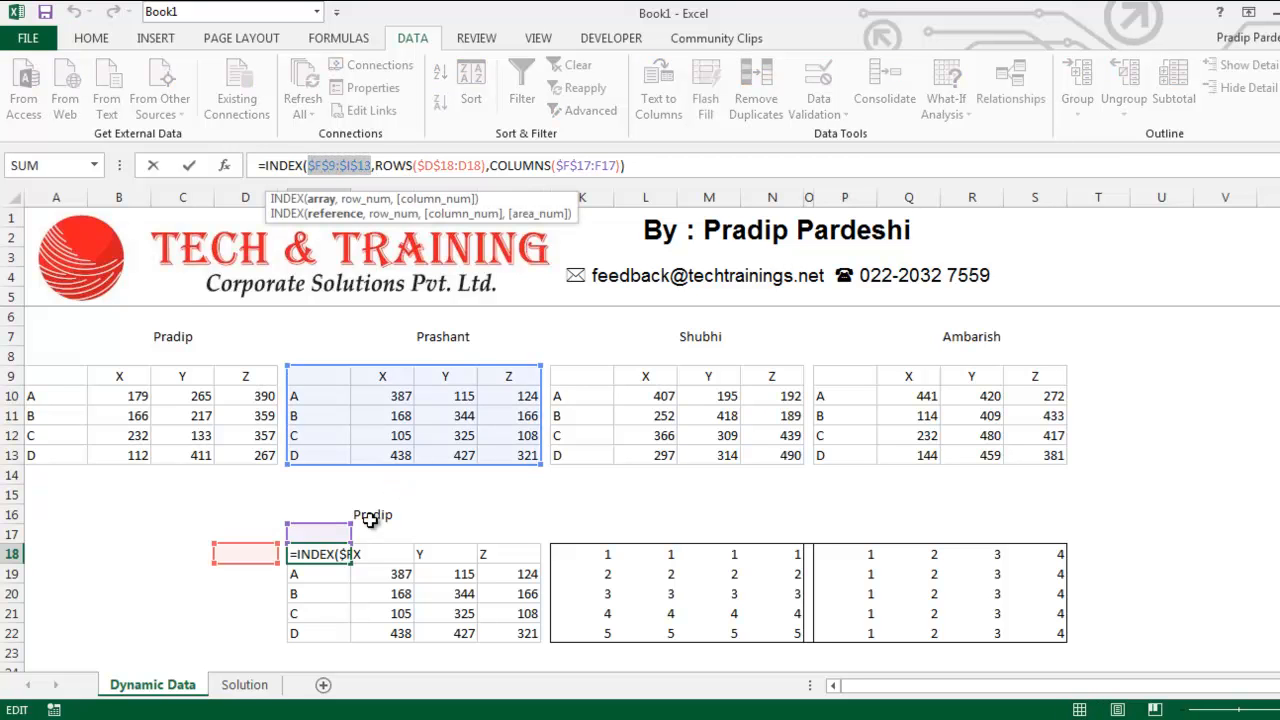
pyautogui.click(375, 513)
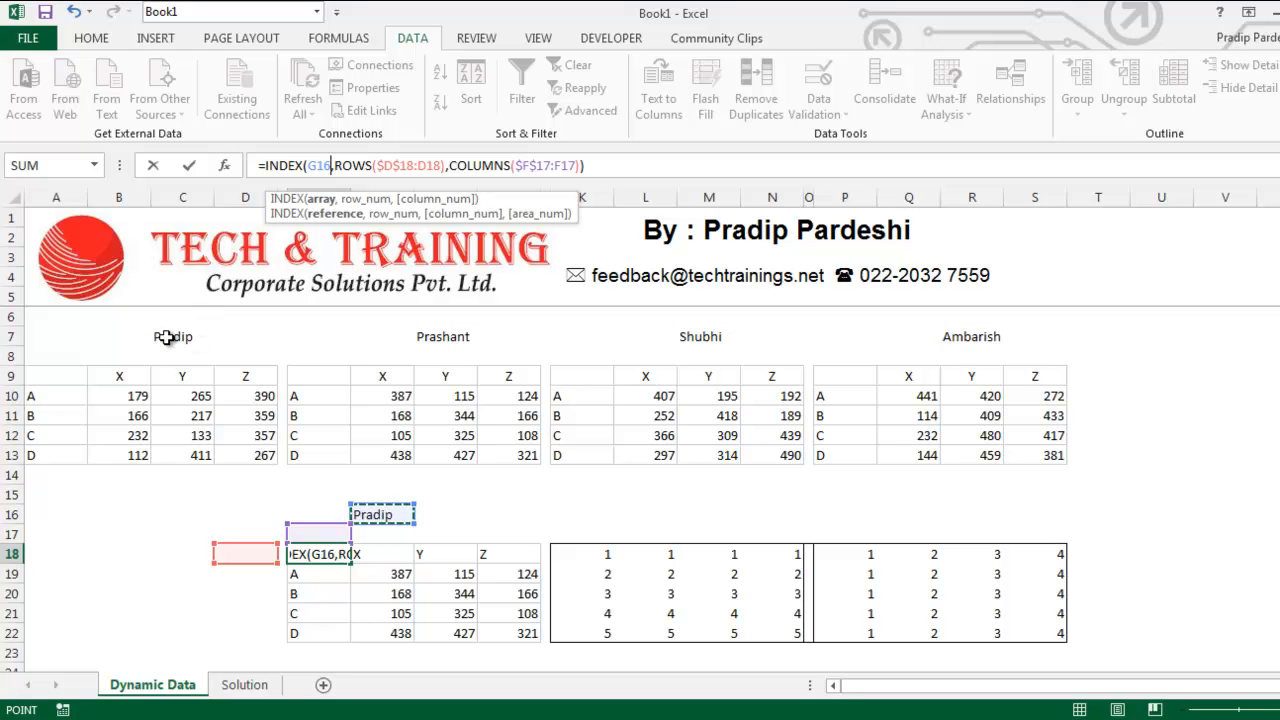
pyautogui.press('F4')
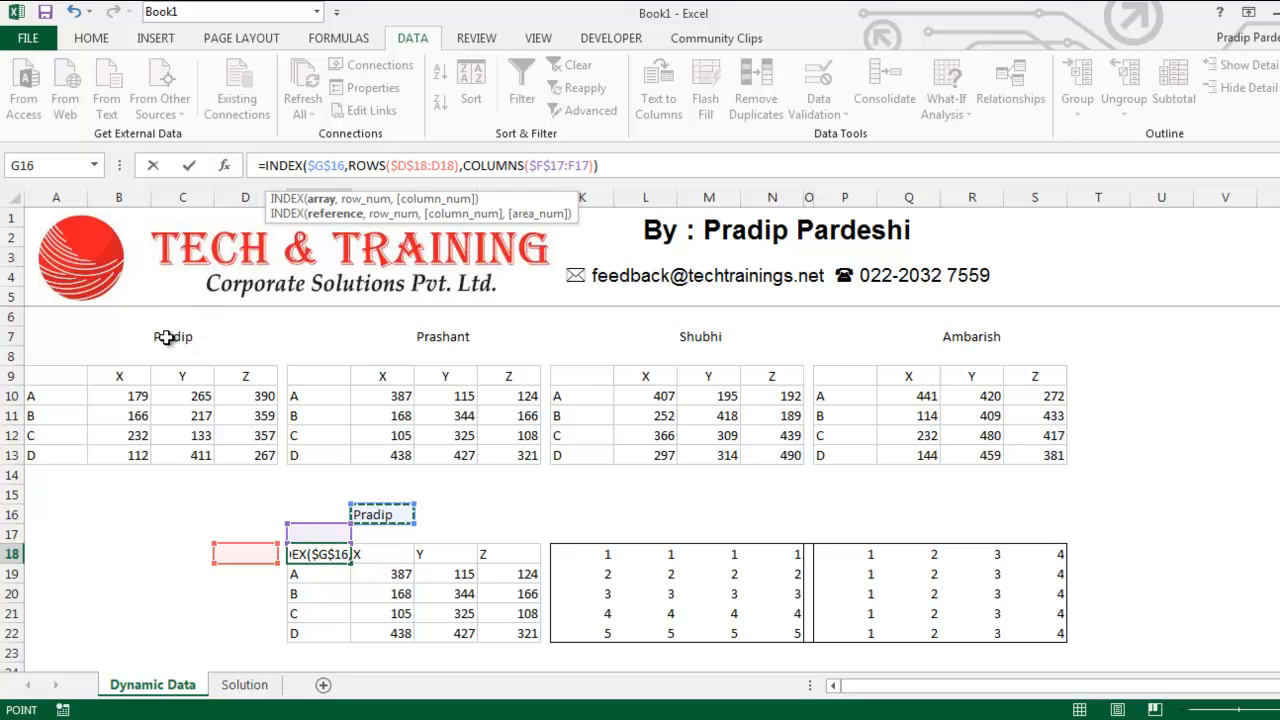
pyautogui.press('Return')
# Try to fill F18's INDEX formula with the $G$16 array through F18:I22, then check G16 and F18
pyautogui.click(328, 553)
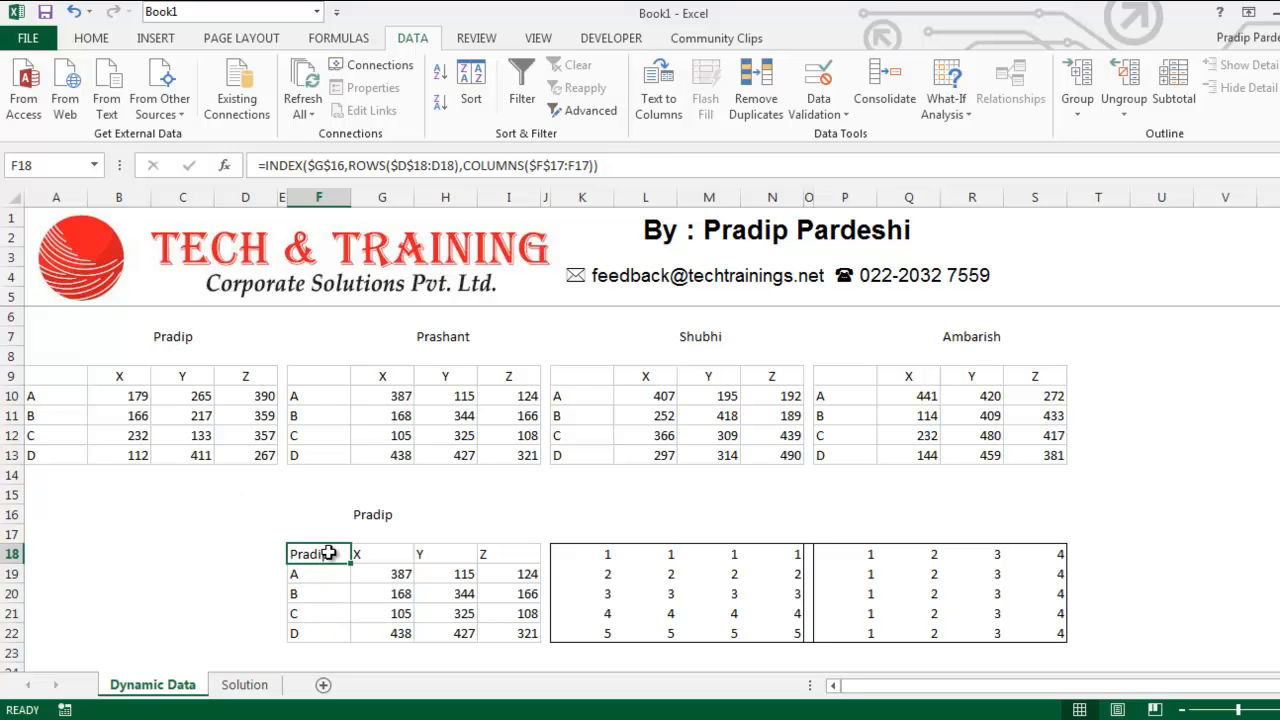
pyautogui.moveTo(348, 562); pyautogui.dragTo(534, 645)
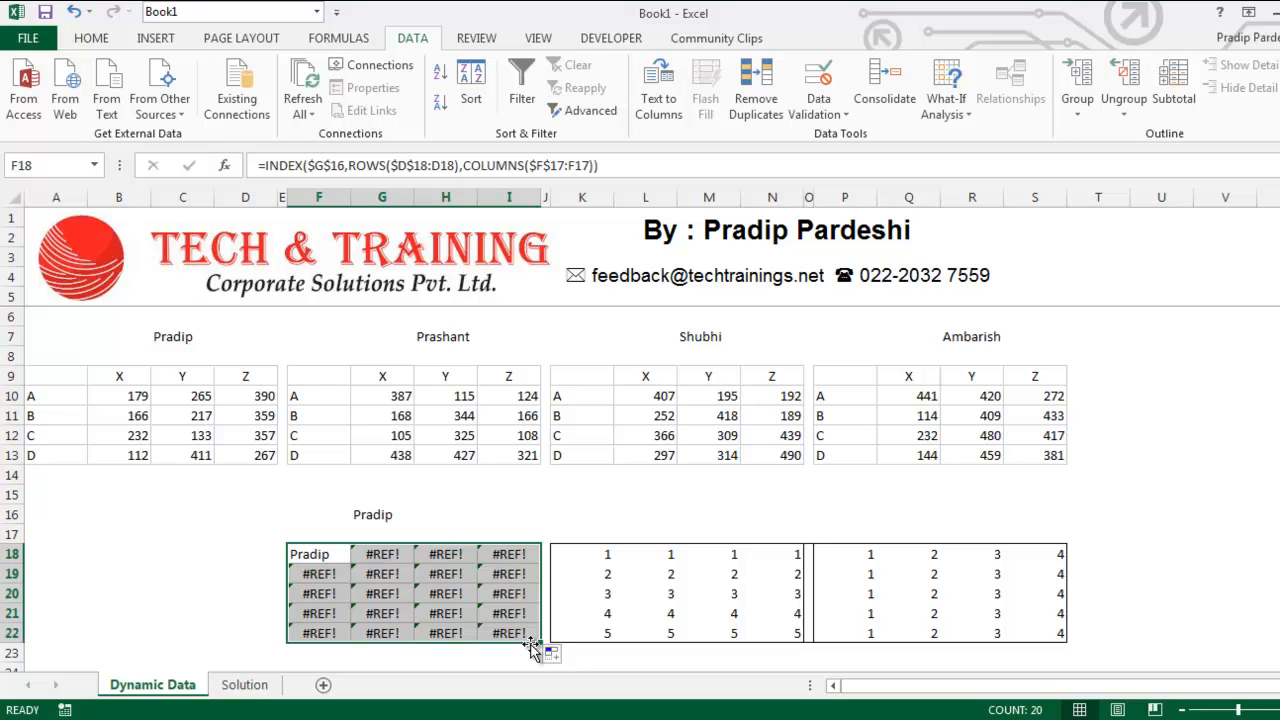
pyautogui.click(376, 515)
pyautogui.click(325, 553)
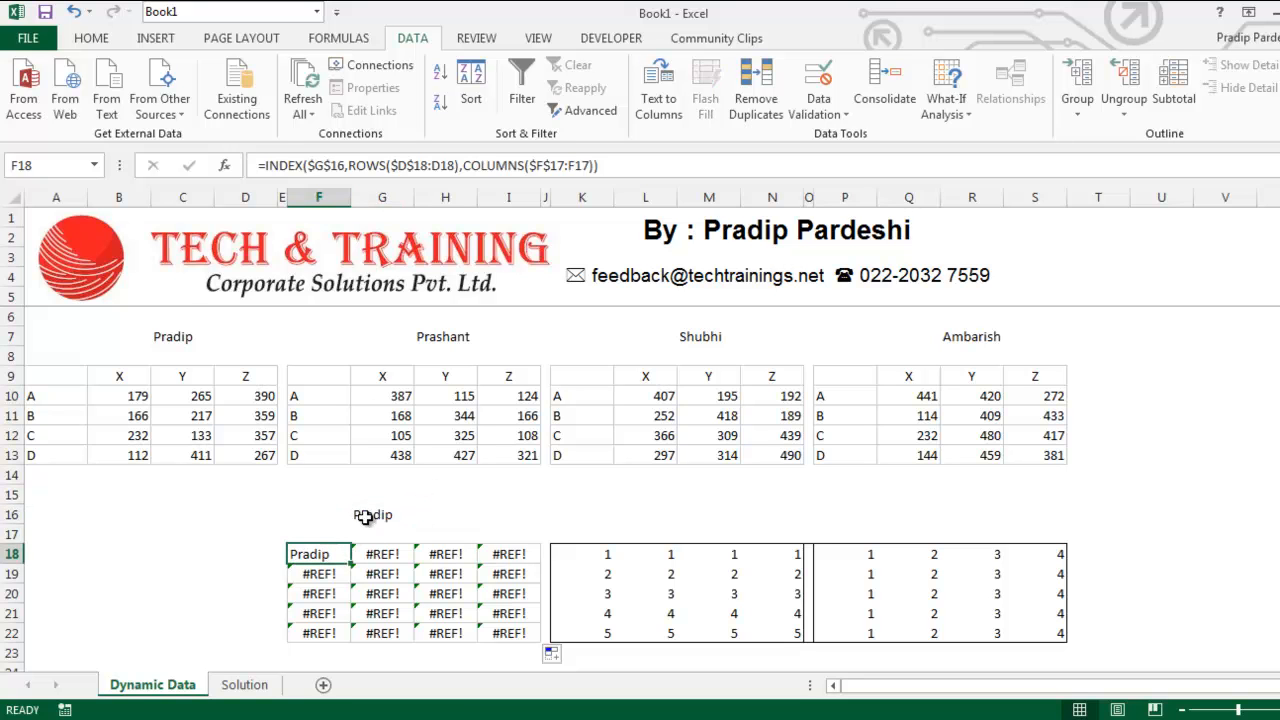
# Wrap $G$16 in INDIRECT as the array argument of F18's INDEX formula and enter the formula
pyautogui.moveTo(307, 165); pyautogui.dragTo(350, 165)
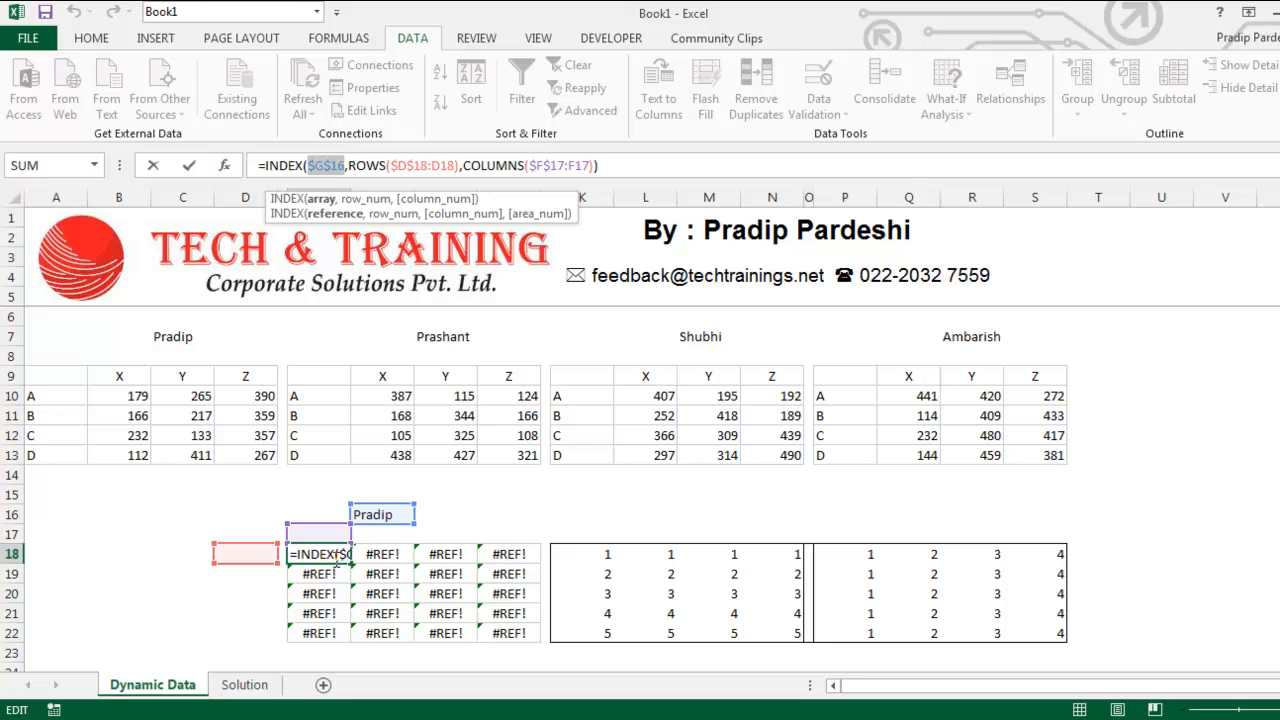
pyautogui.click(341, 554)
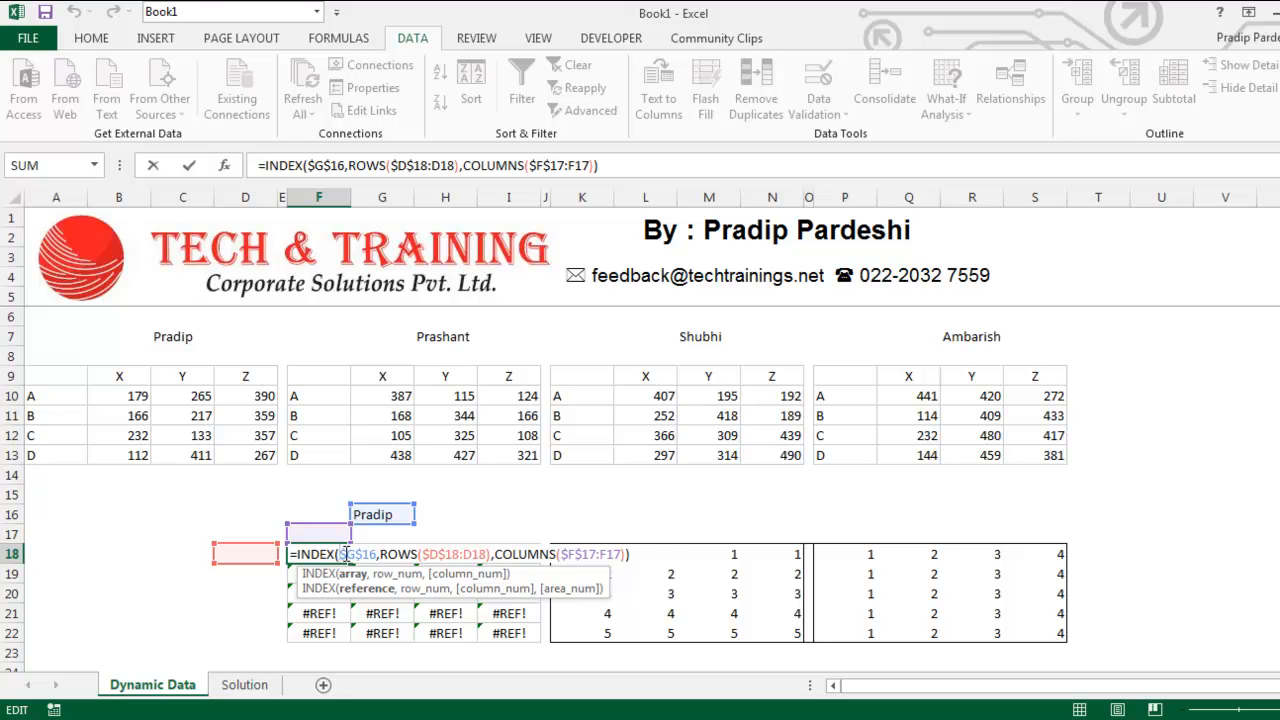
pyautogui.write('indire')
pyautogui.press('Tab')
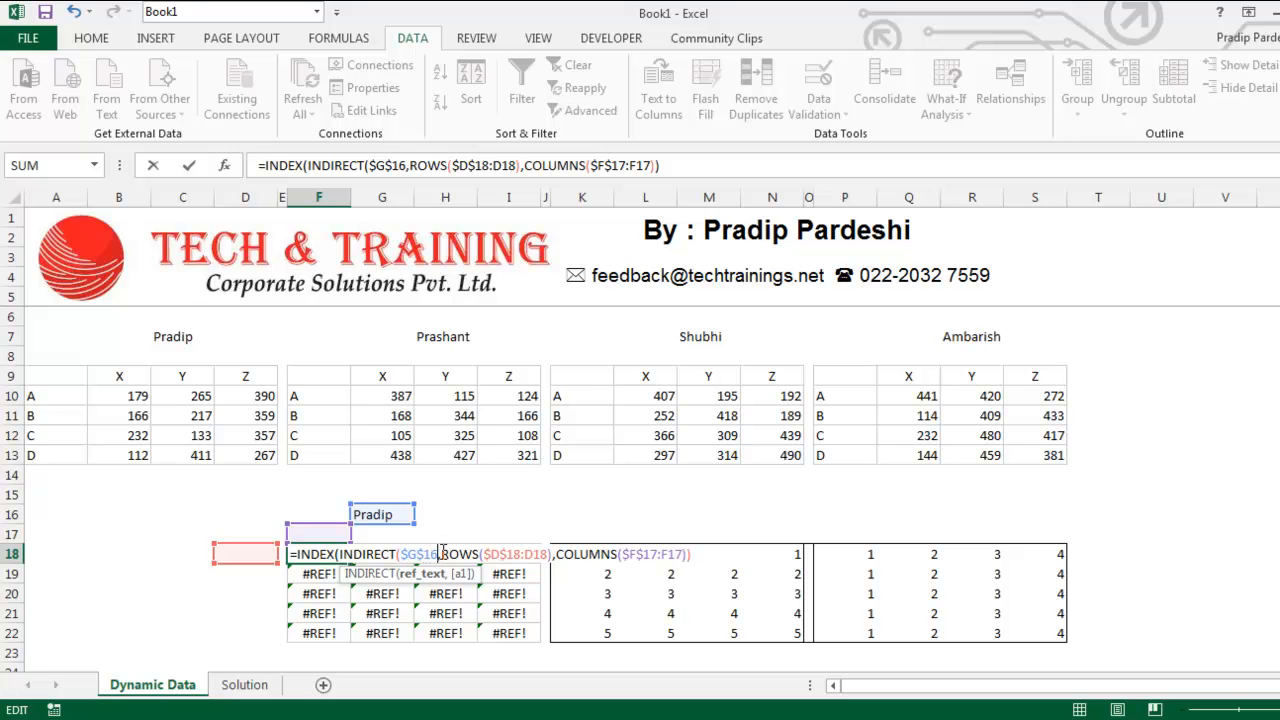
pyautogui.write(')')
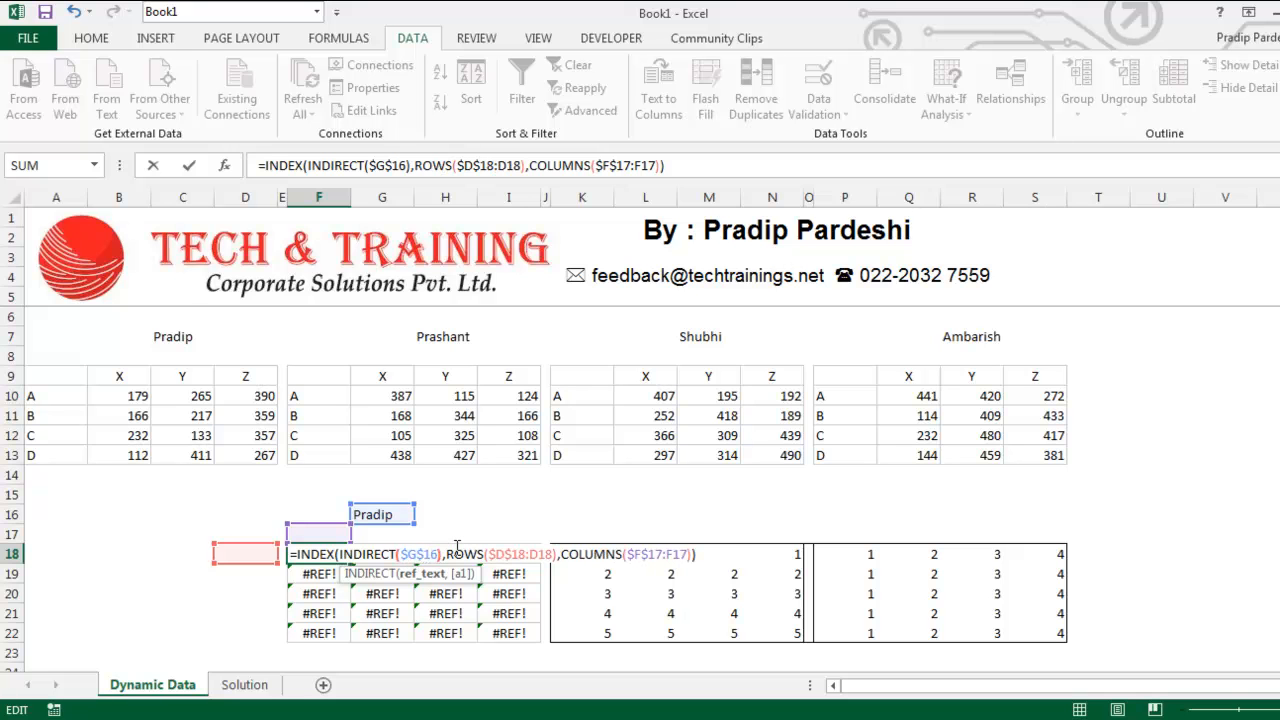
pyautogui.press('Return')
# Fill F18's INDEX and INDIRECT formula through F18:I22, then clear the corner cell F18
pyautogui.click(332, 553)
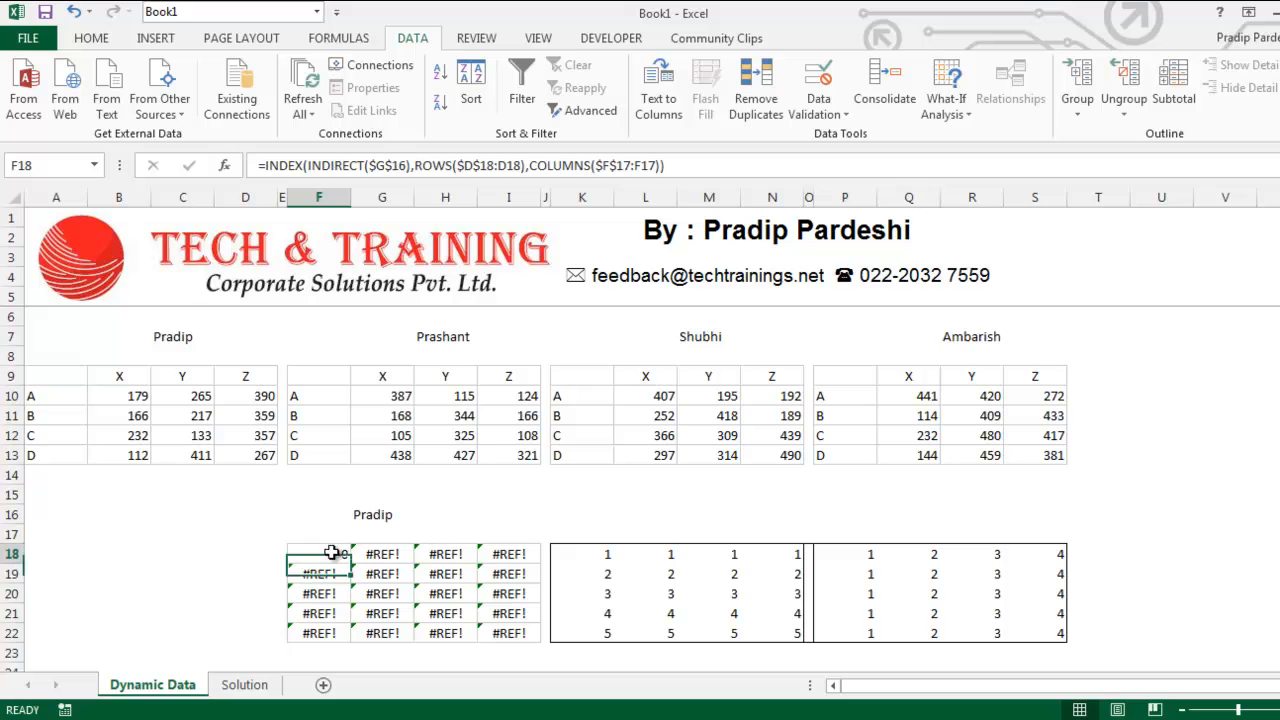
pyautogui.moveTo(350, 563); pyautogui.dragTo(538, 566)
pyautogui.doubleClick(541, 563)
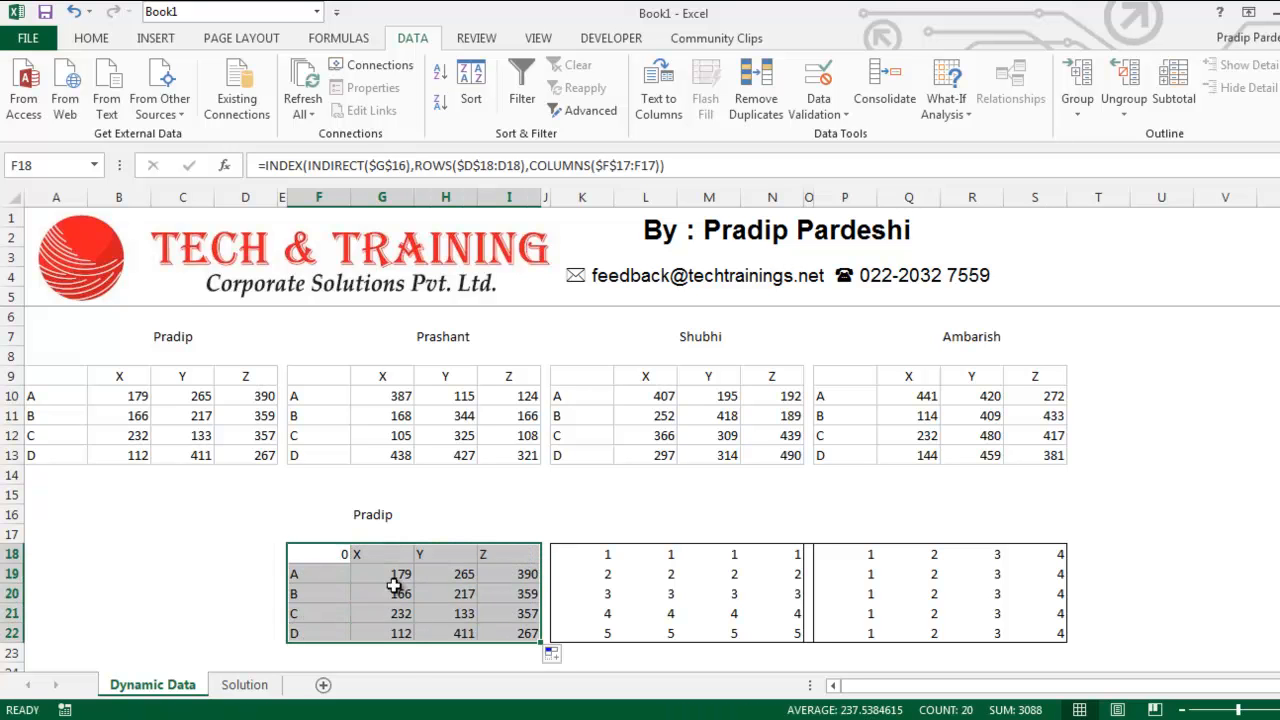
pyautogui.click(330, 555)
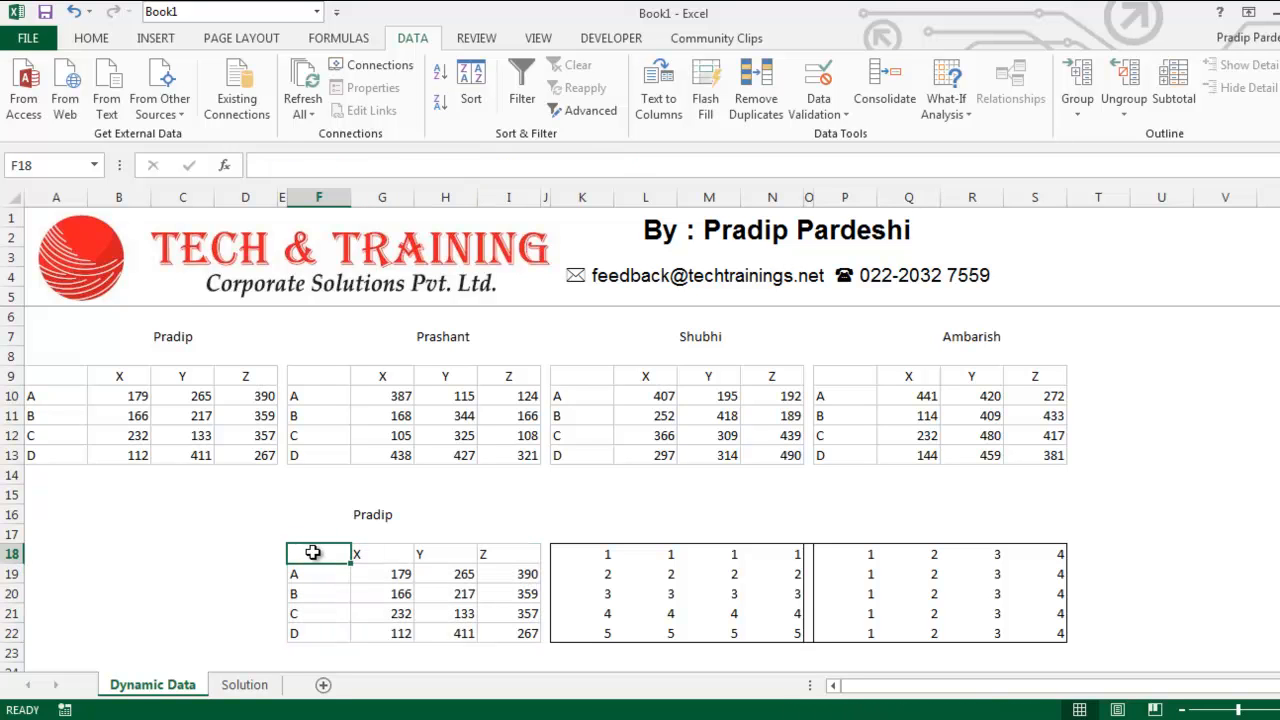
# Test the dynamic table by switching G16 through the other people's names, ending with the last one
pyautogui.click(368, 515)
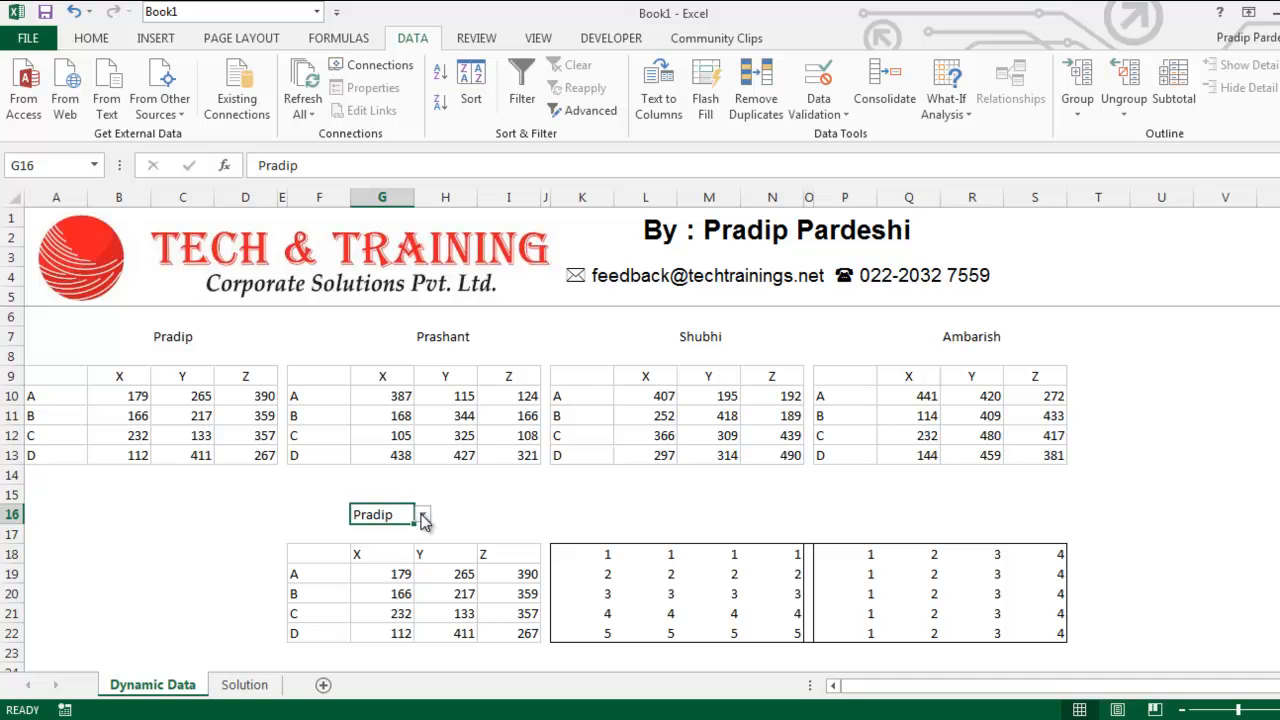
pyautogui.click(423, 514)
pyautogui.click(403, 544)
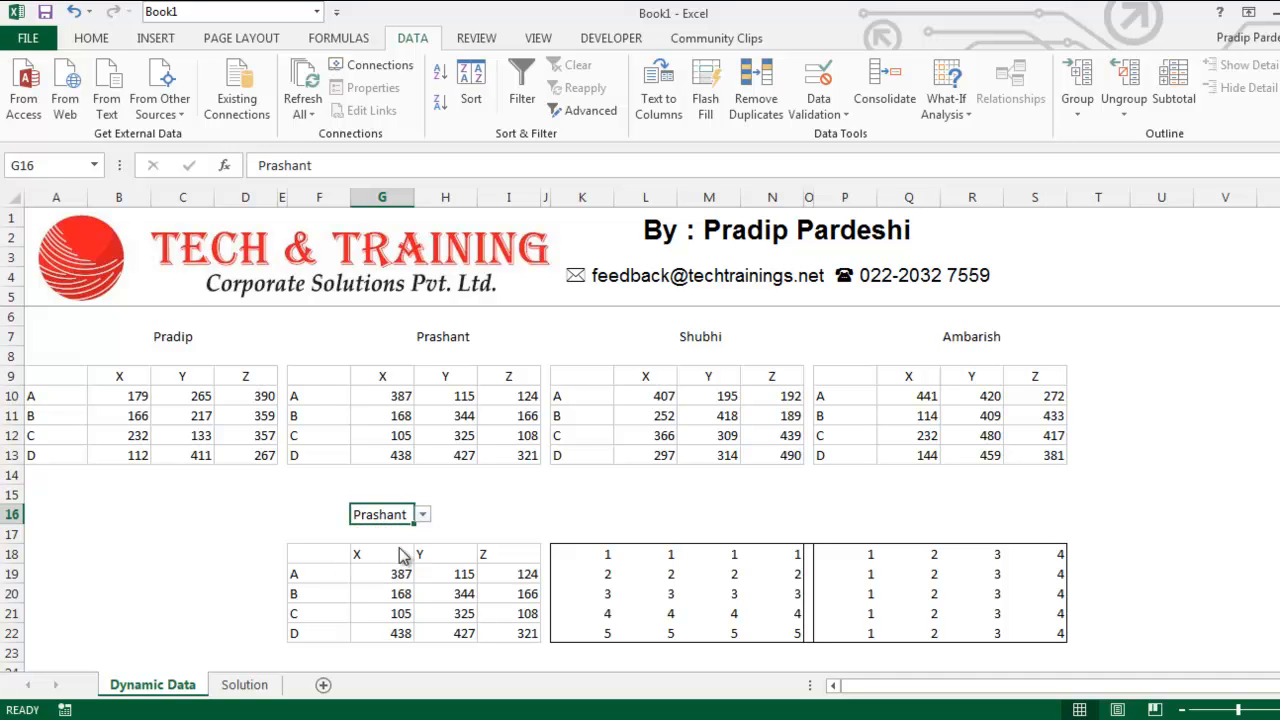
pyautogui.click(423, 515)
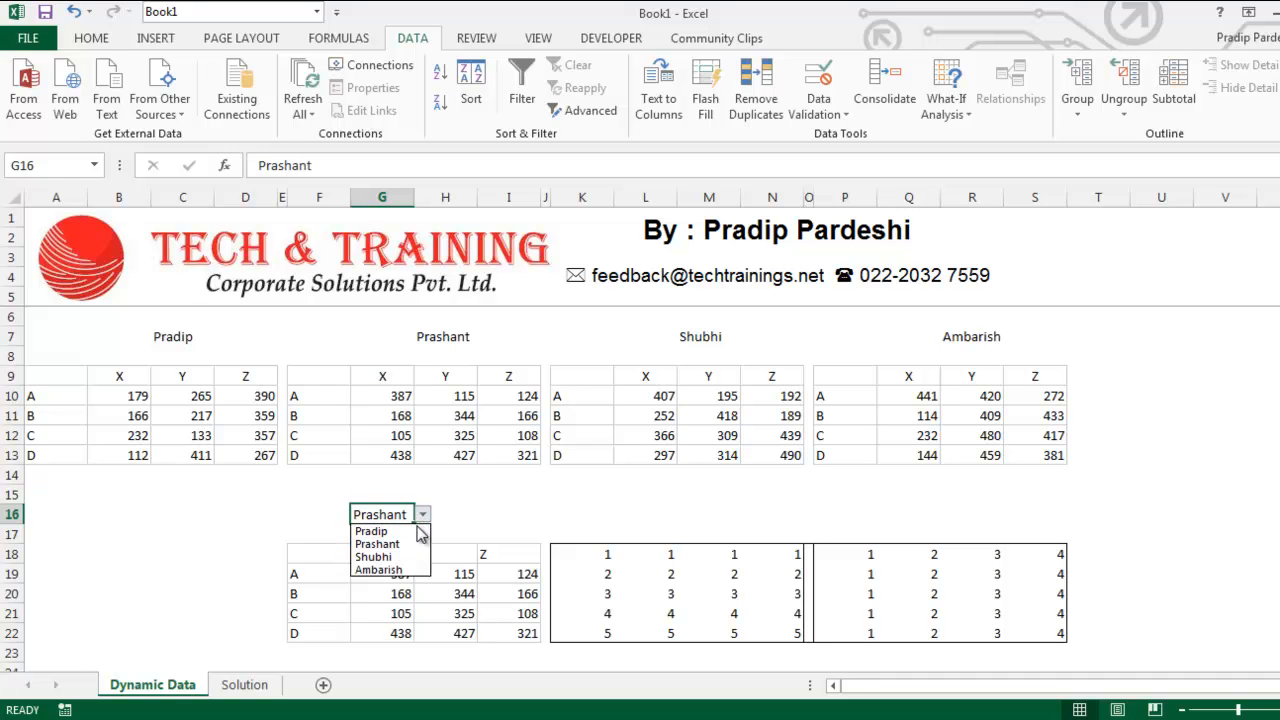
pyautogui.click(405, 550)
pyautogui.click(423, 515)
pyautogui.click(405, 563)
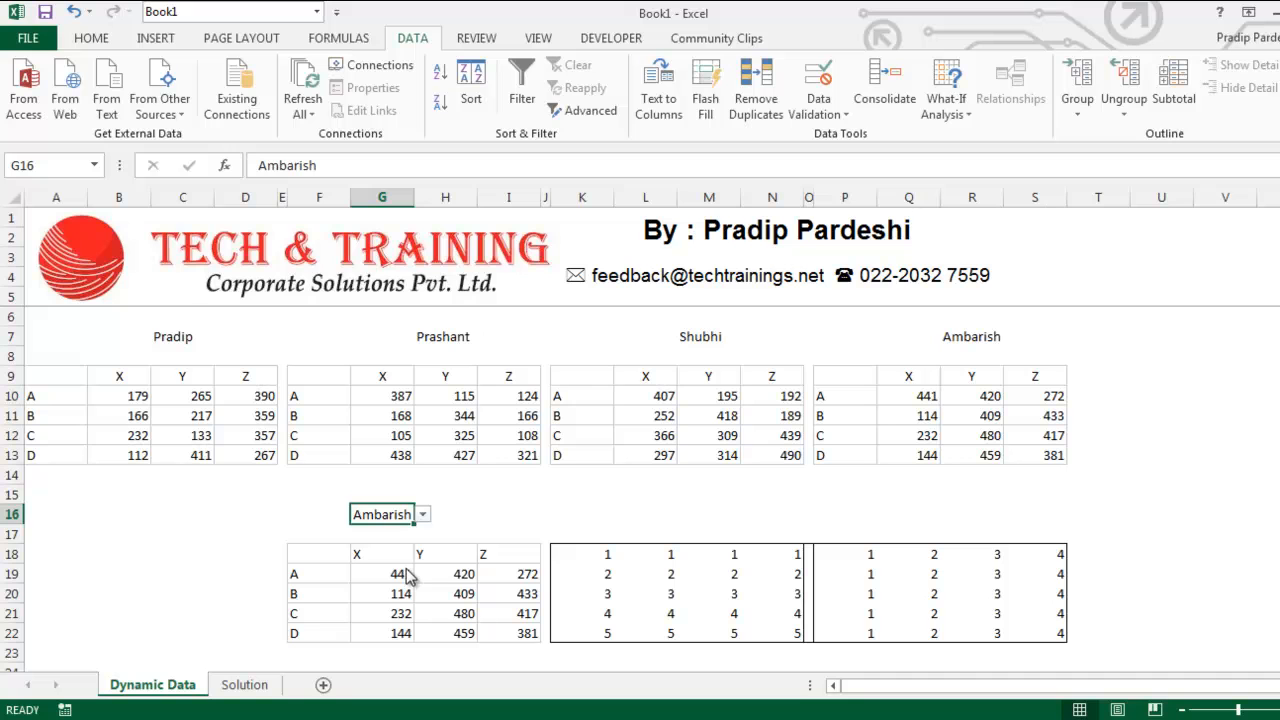
# Insert a default column chart from the dynamic table and move it beside the table so the table stays uncovered
pyautogui.click(398, 591)
pyautogui.click(444, 593)
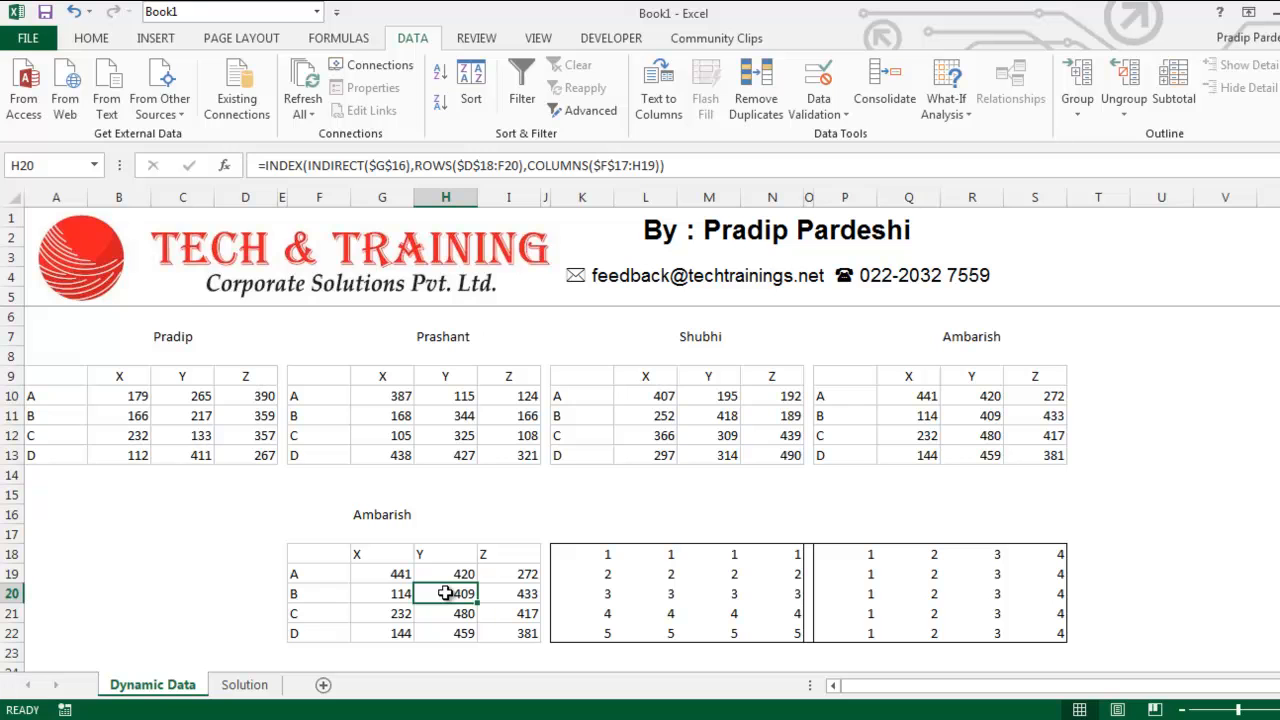
pyautogui.hotkey('alt', 'F1')
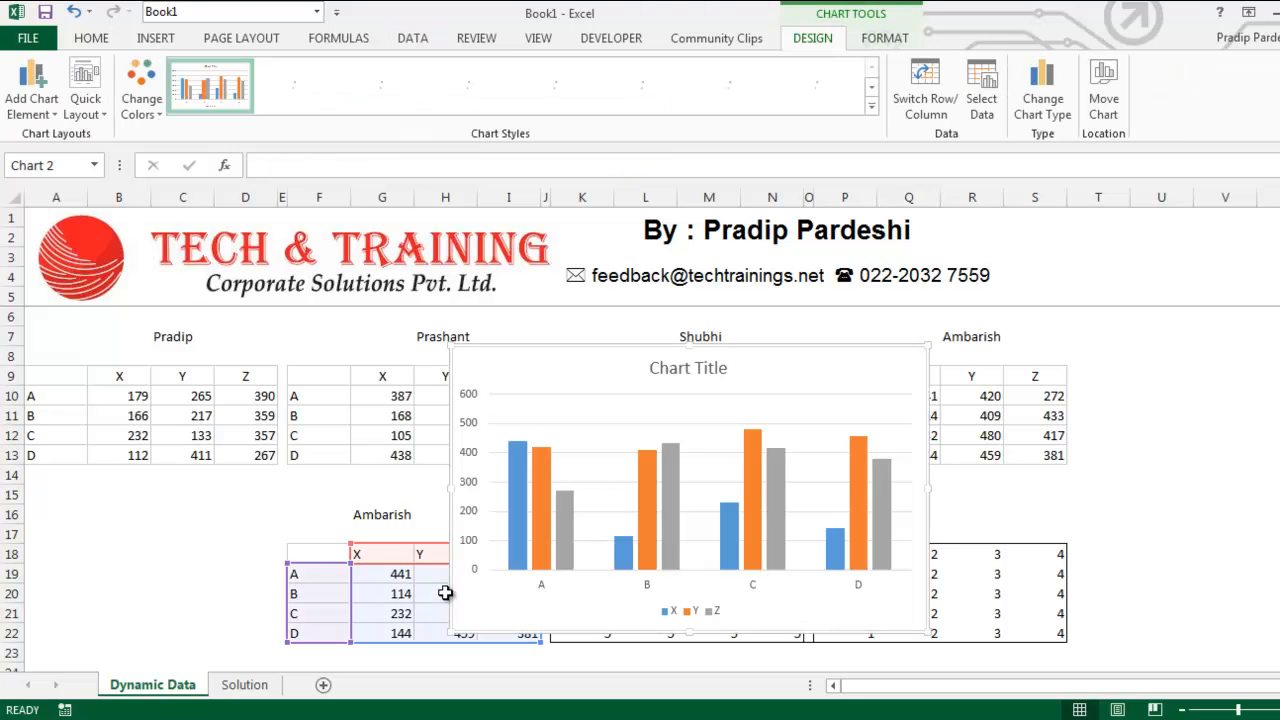
pyautogui.moveTo(849, 363); pyautogui.dragTo(960, 393)
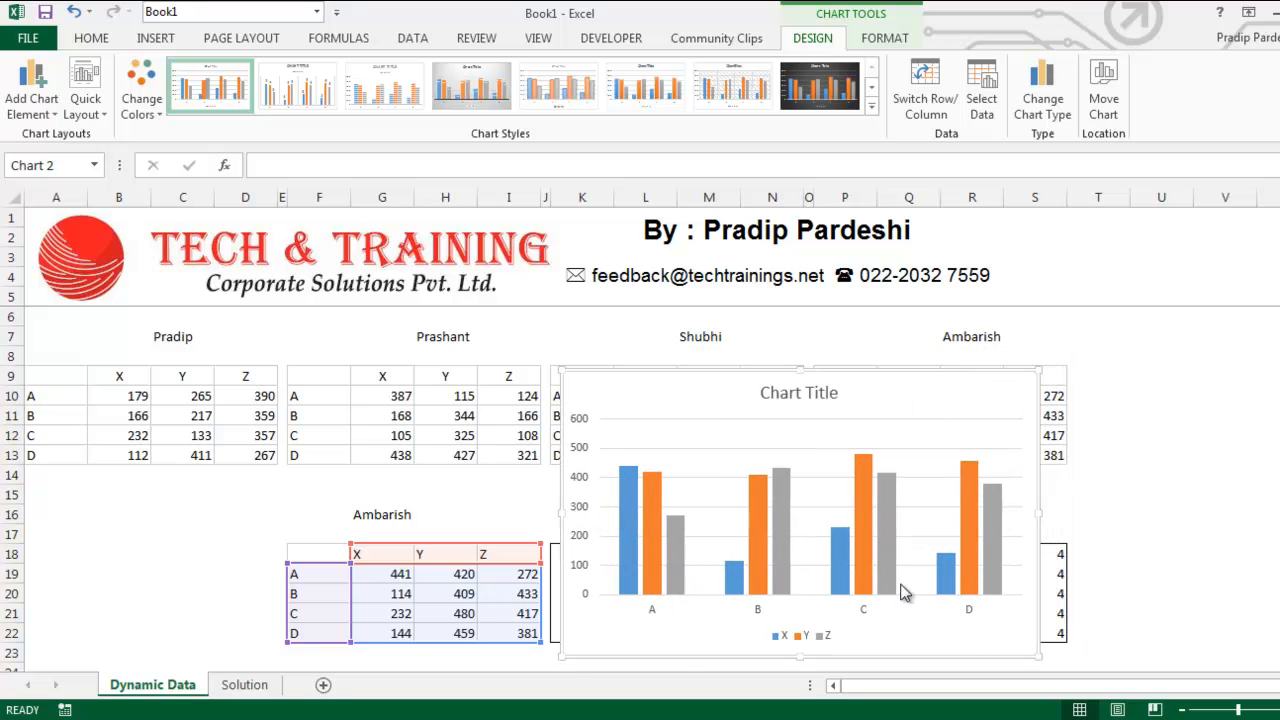
# Set G16 to the second and then the third person's name to test how the chart follows the selection
pyautogui.click(447, 552)
pyautogui.click(405, 514)
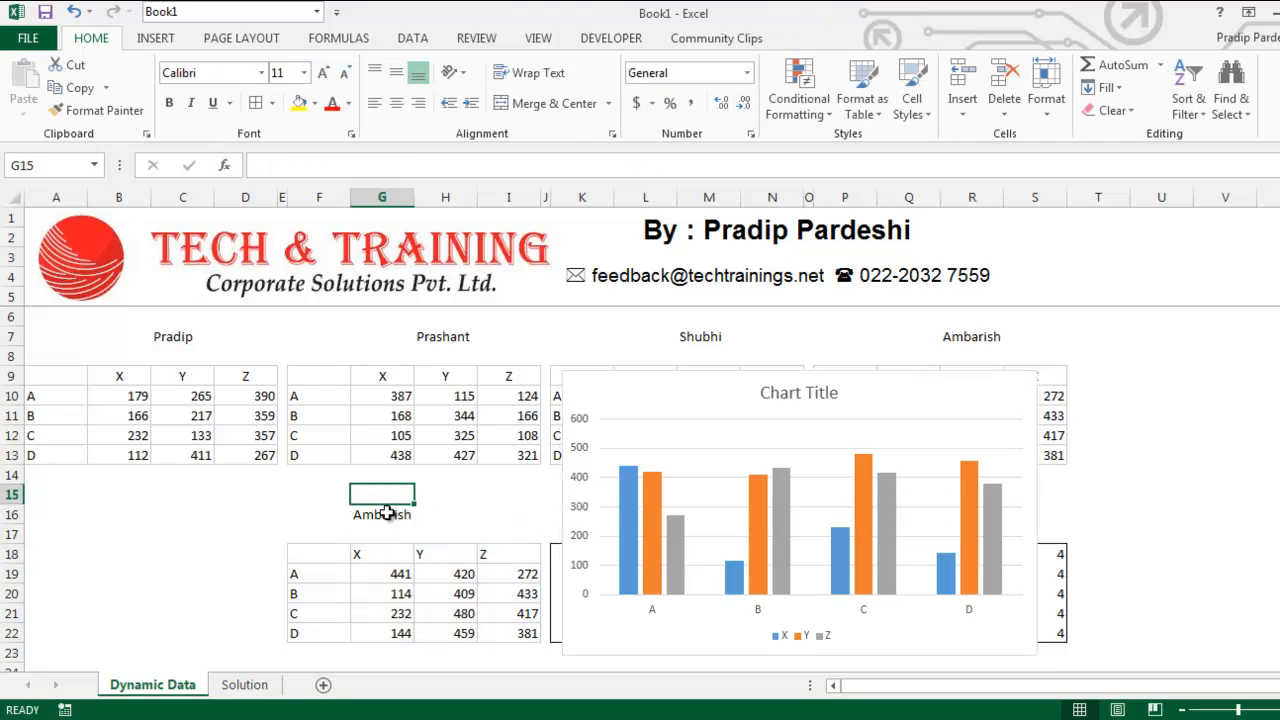
pyautogui.click(423, 514)
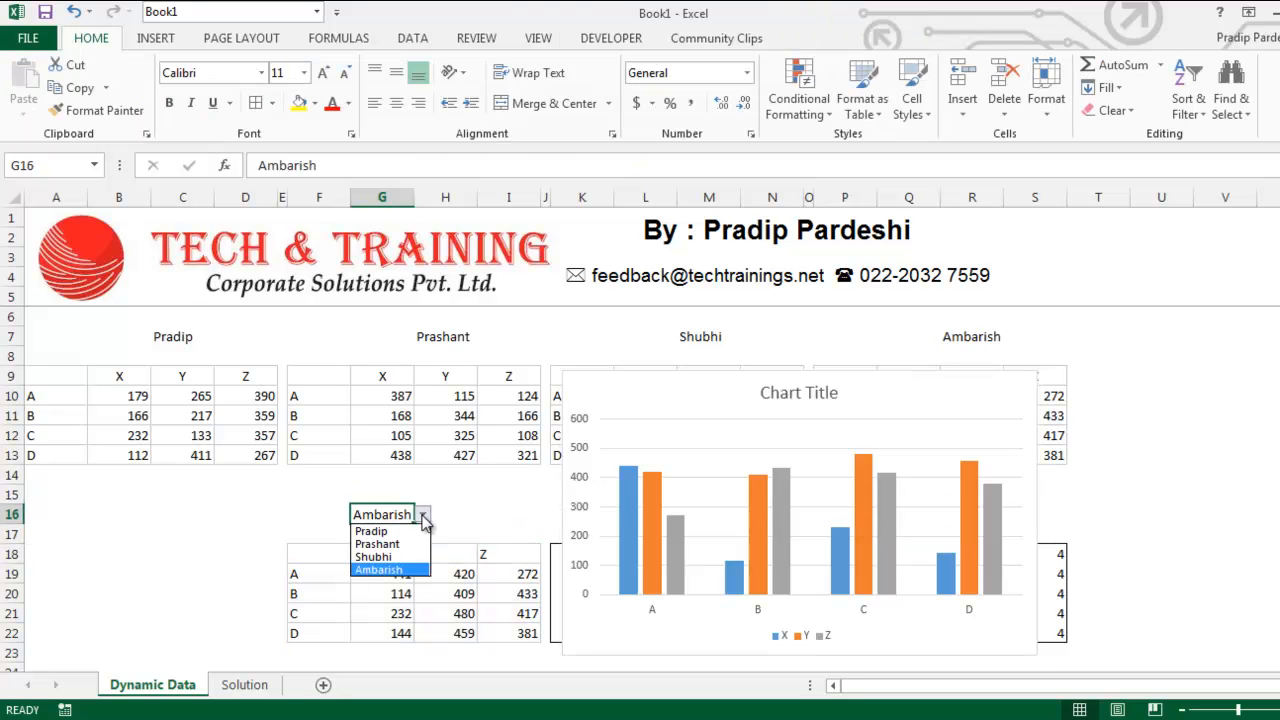
pyautogui.click(395, 547)
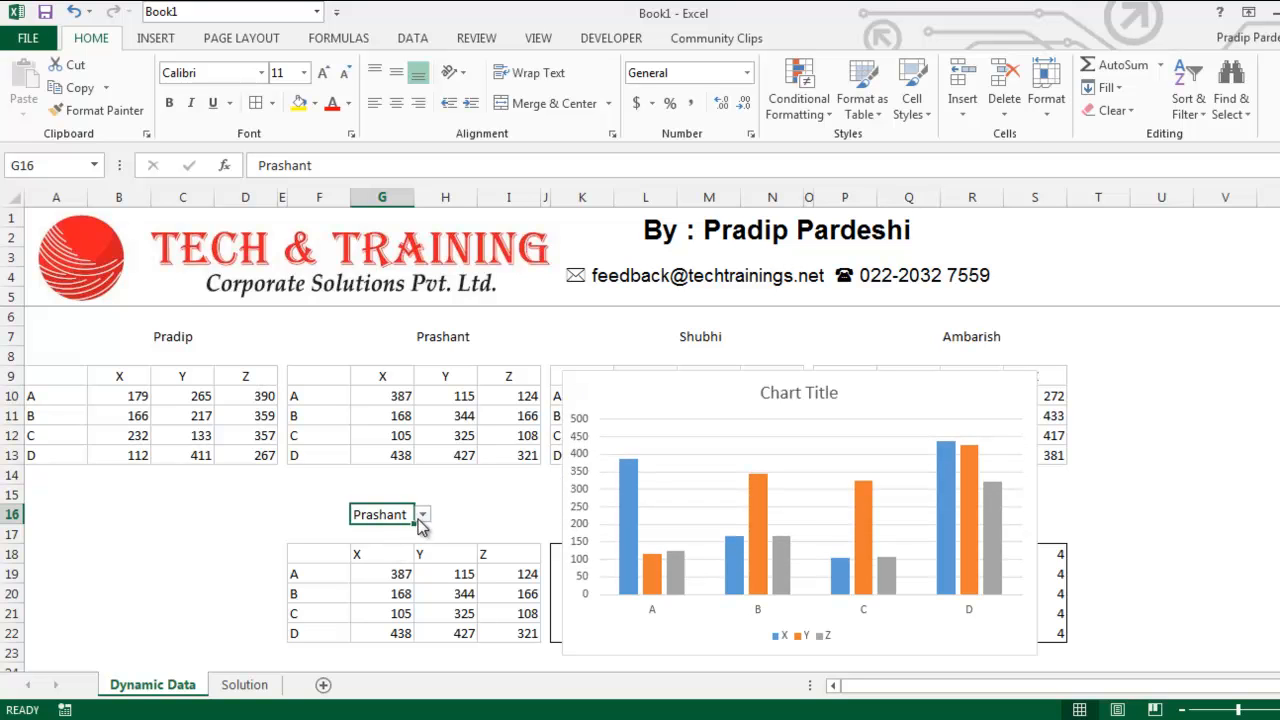
pyautogui.click(423, 514)
pyautogui.click(400, 560)
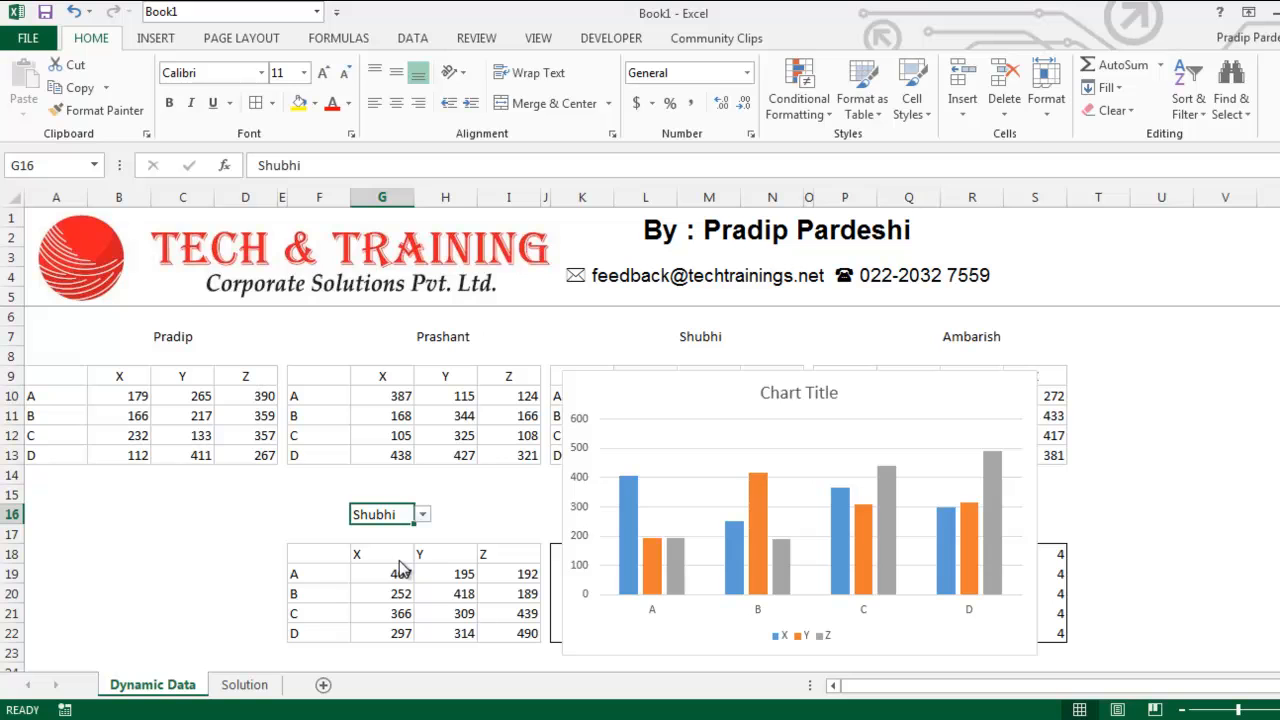
# Link the chart title to cell G16 of the Dynamic Data sheet with the formula ='Dynamic Data'!$G$16
pyautogui.click(799, 392)
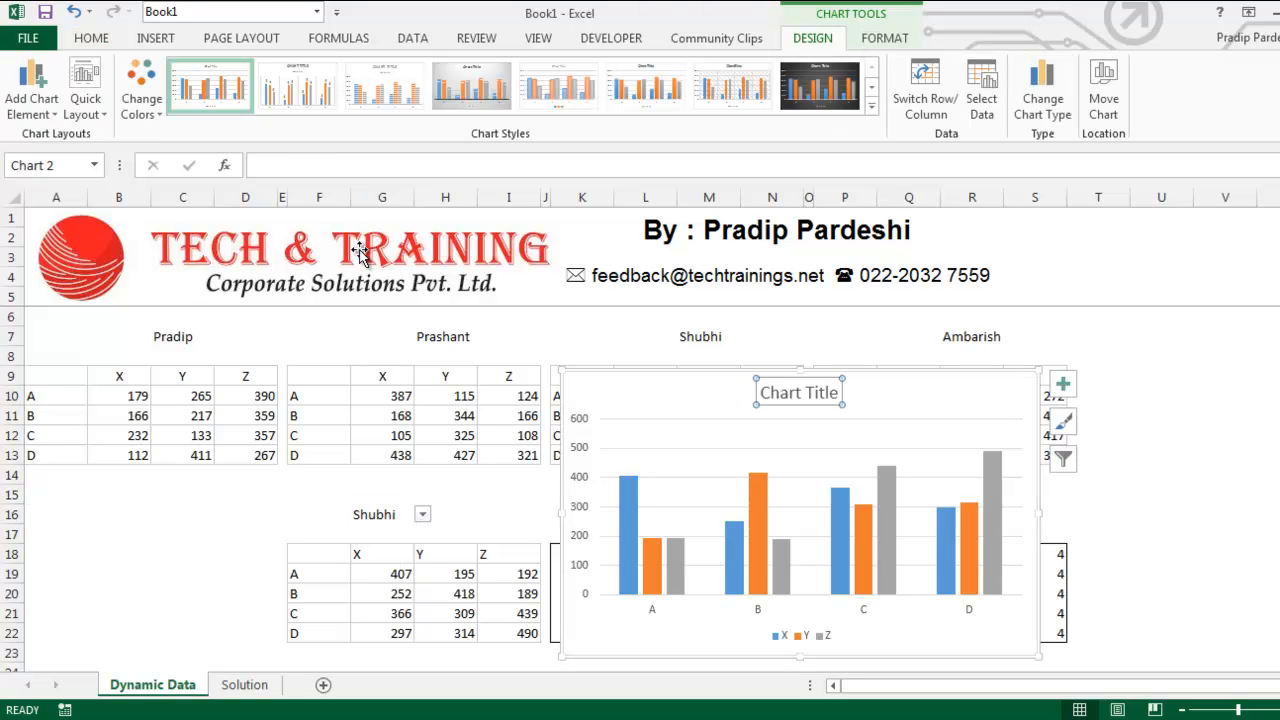
pyautogui.click(326, 169)
pyautogui.write('=')
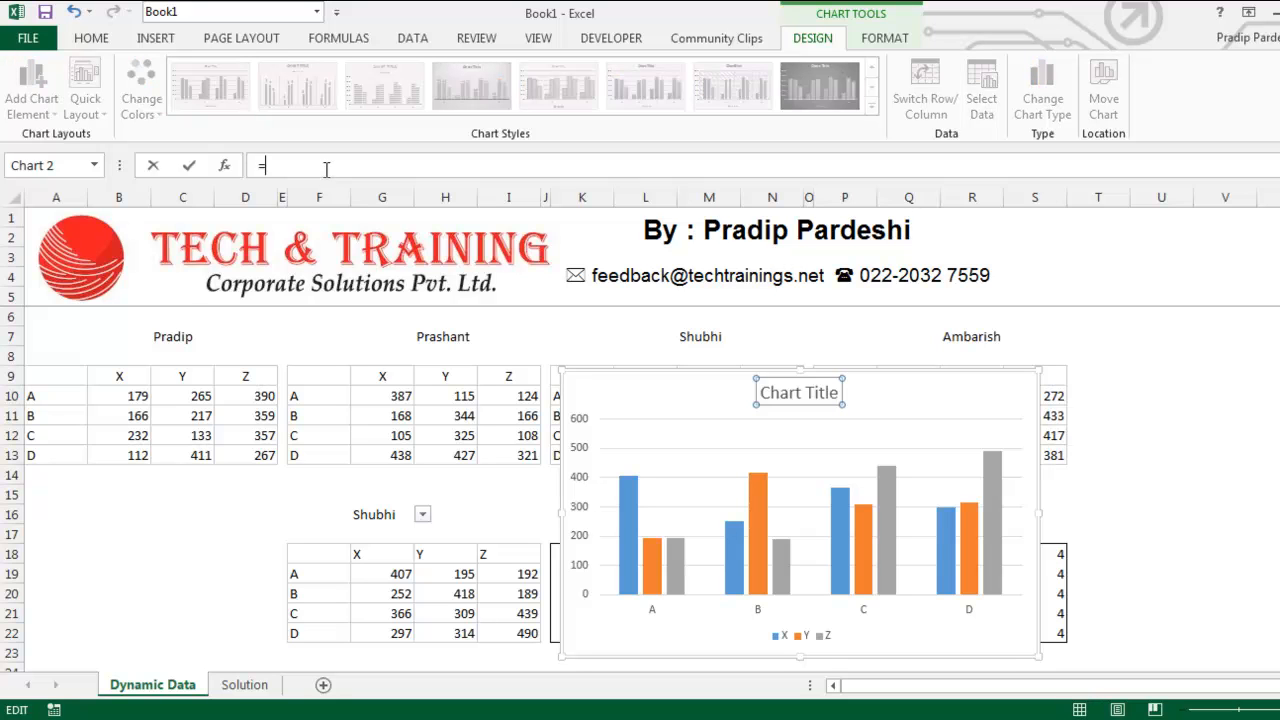
pyautogui.click(368, 512)
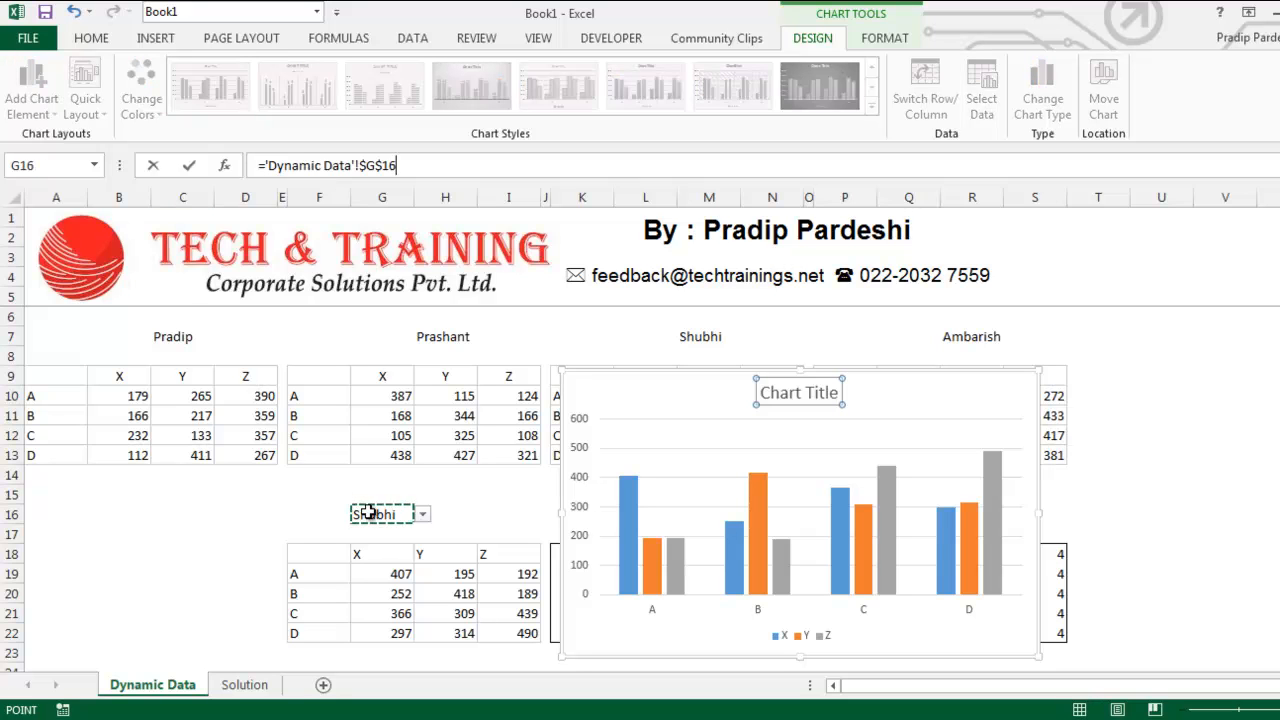
pyautogui.press('Return')
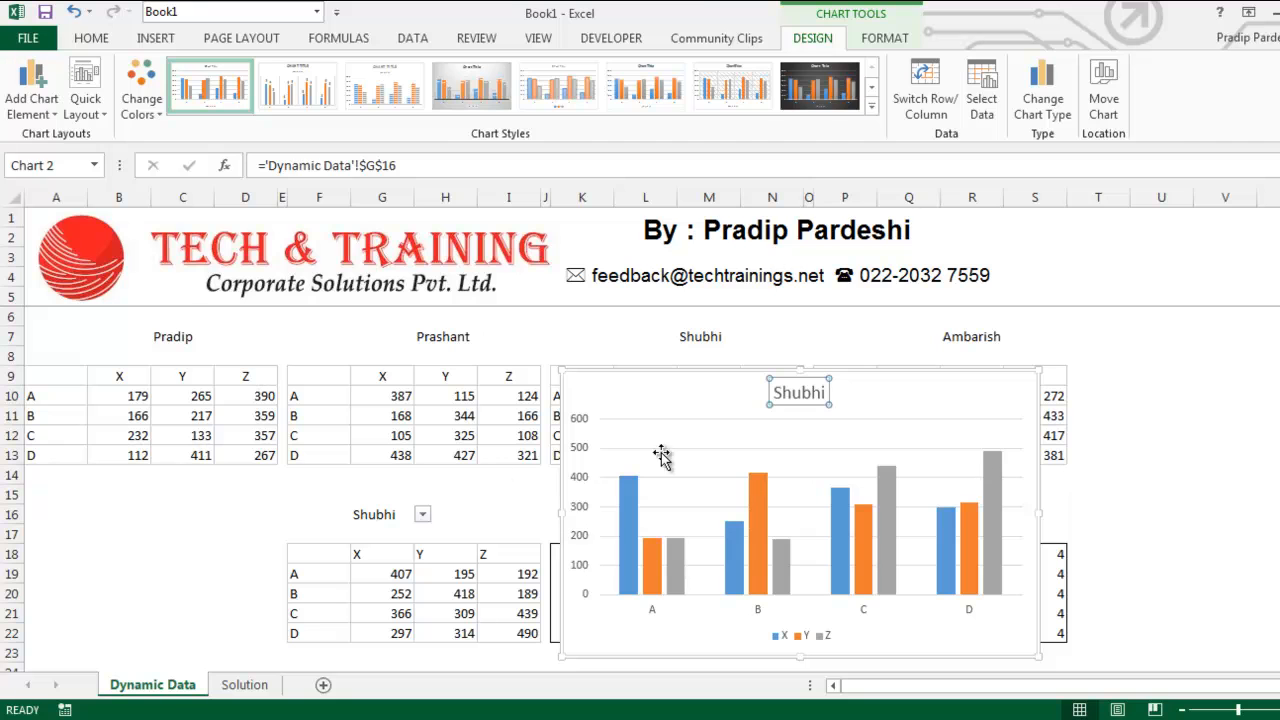
pyautogui.click(1150, 440)
# Switch G16 to the first, the fourth and finally the second person's name to test the linked chart title and columns
pyautogui.click(378, 514)
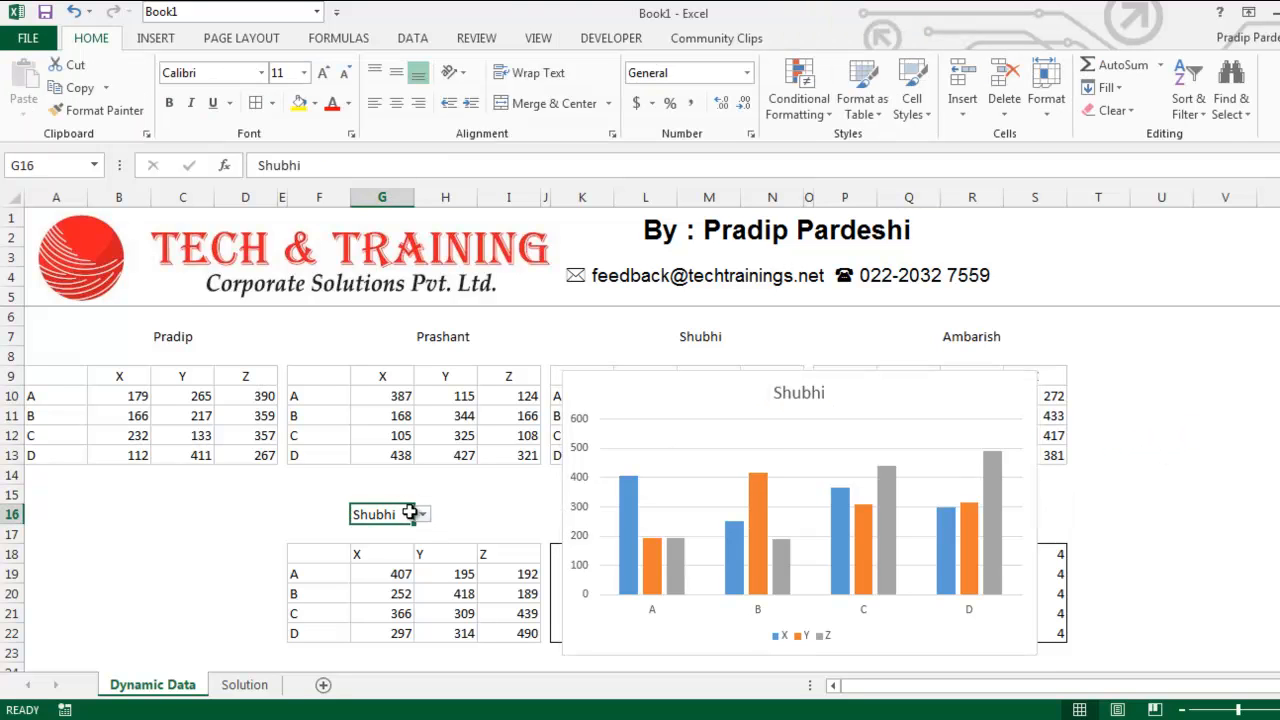
pyautogui.click(422, 514)
pyautogui.click(395, 530)
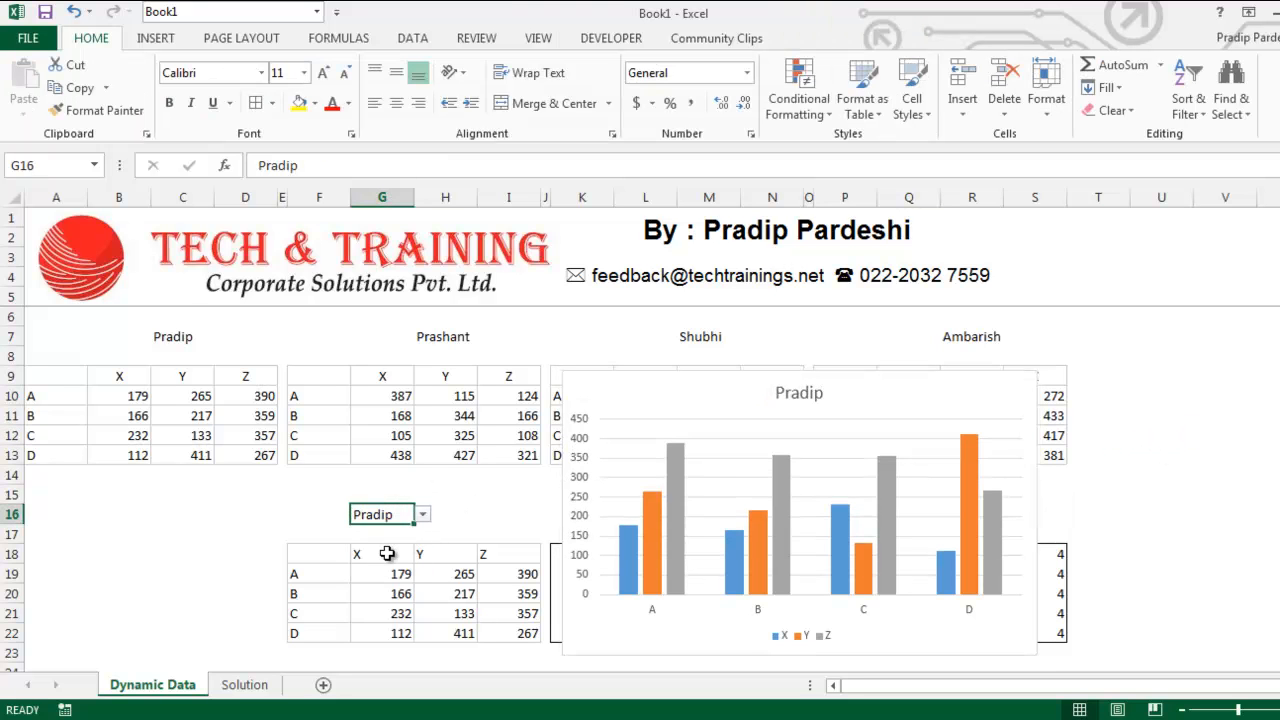
pyautogui.click(422, 514)
pyautogui.click(399, 571)
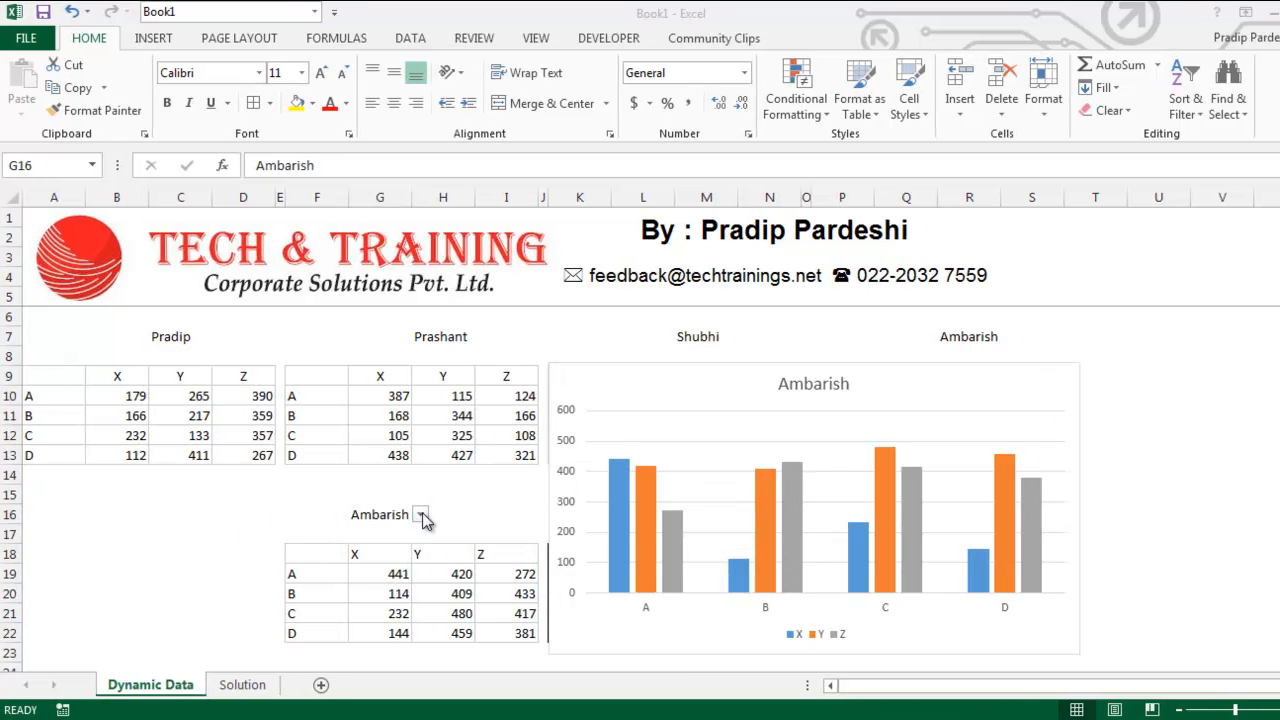
pyautogui.click(420, 514)
pyautogui.click(422, 514)
pyautogui.click(395, 544)
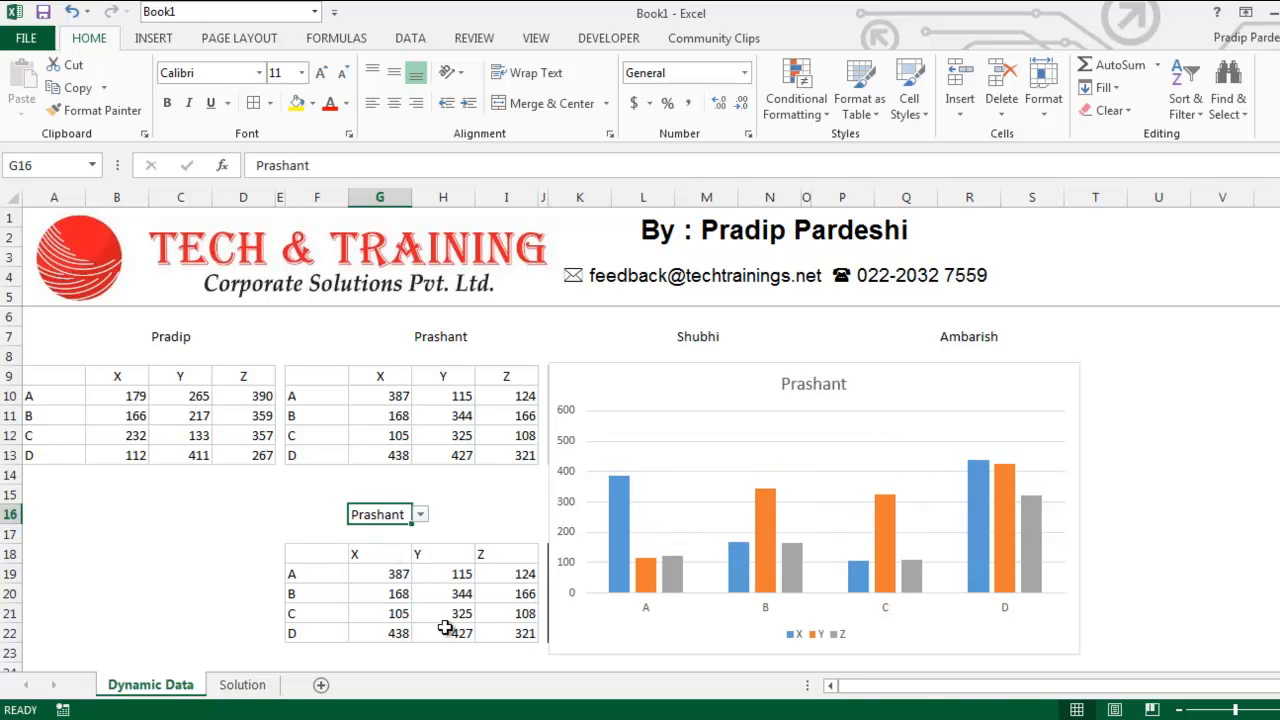